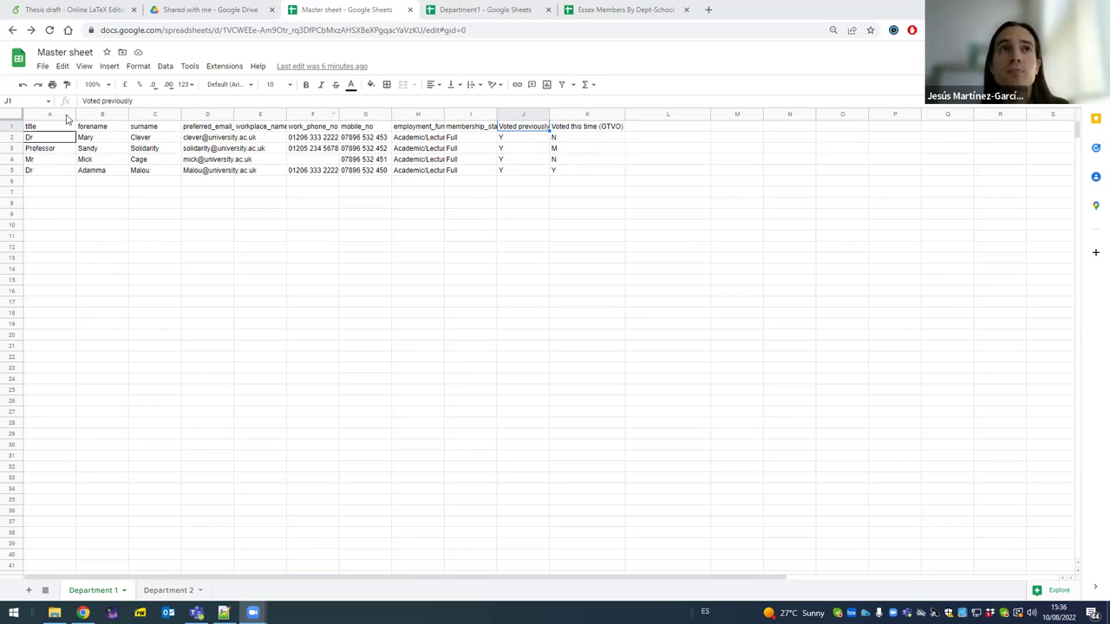
- Close the Essex Members By Dept-School tab, then flip between Department1 and Master sheet, ending on Master
left_click_drag(12, 130, 4, 473)
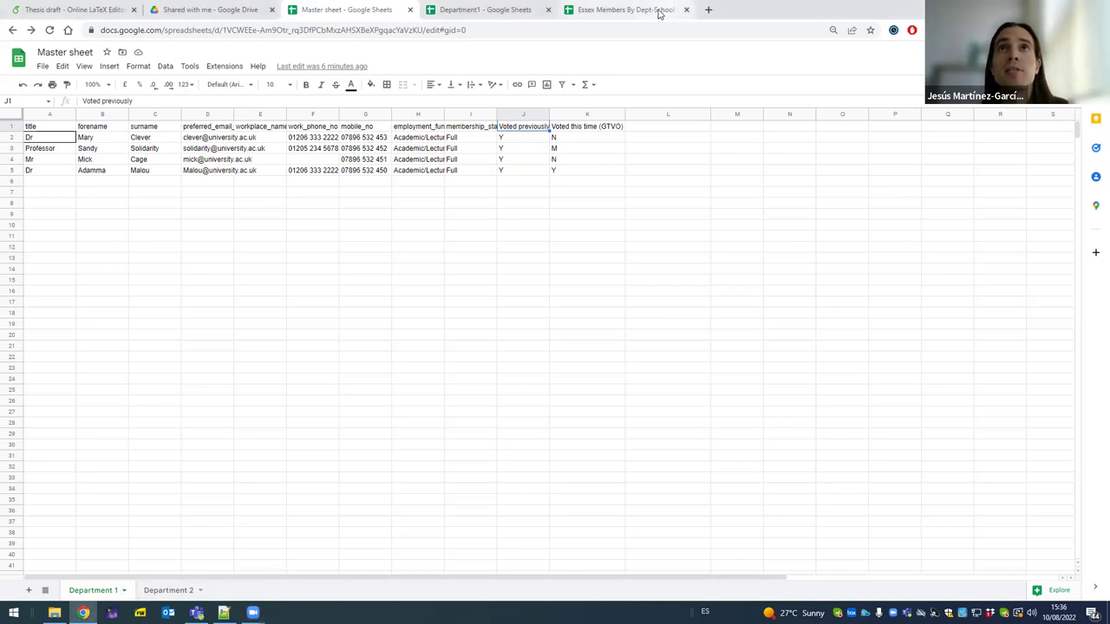
left_click(686, 9)
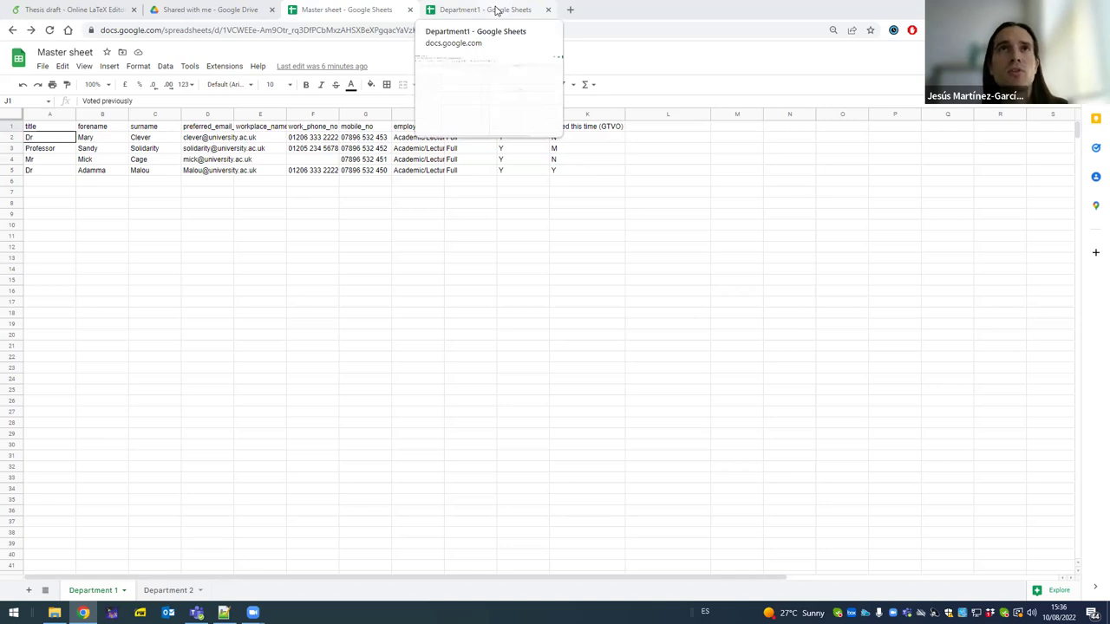
left_click(496, 10)
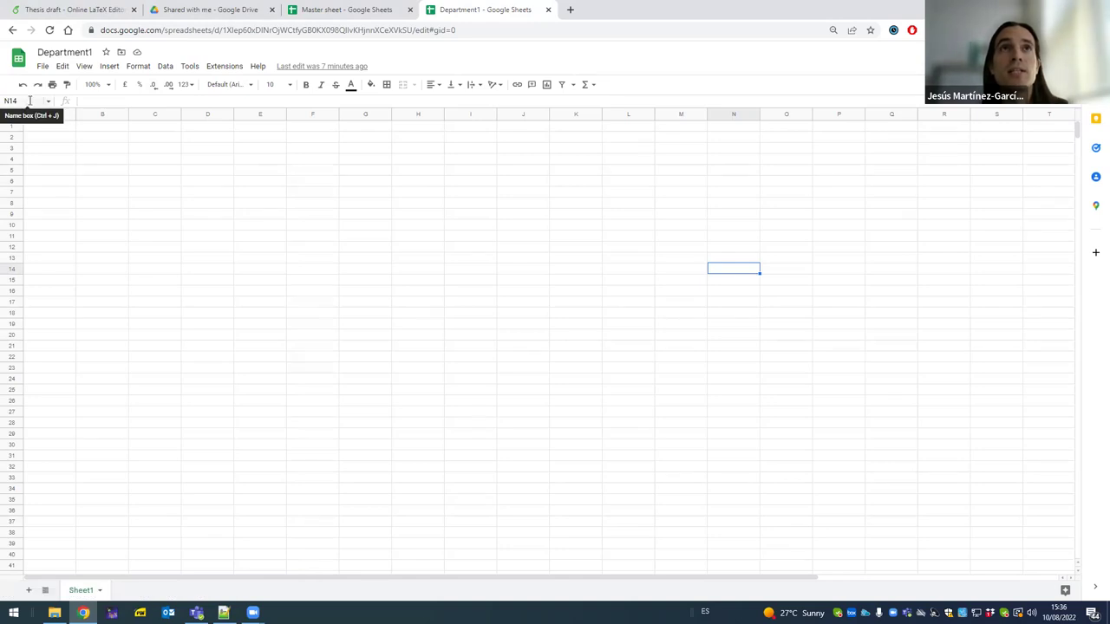
left_click(340, 12)
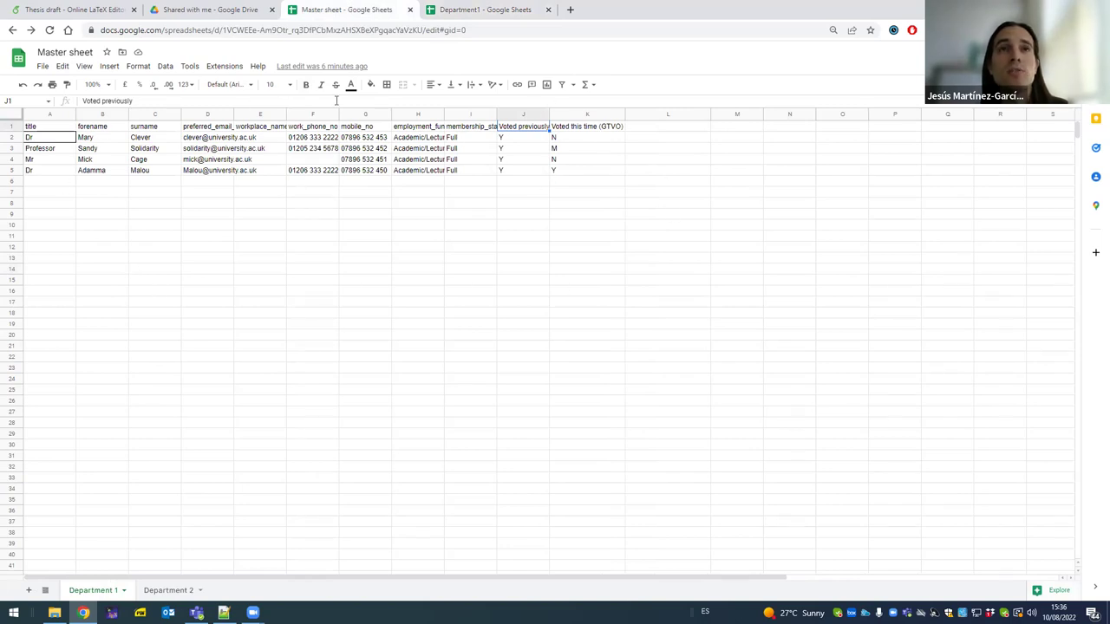
left_click(459, 9)
left_click(330, 9)
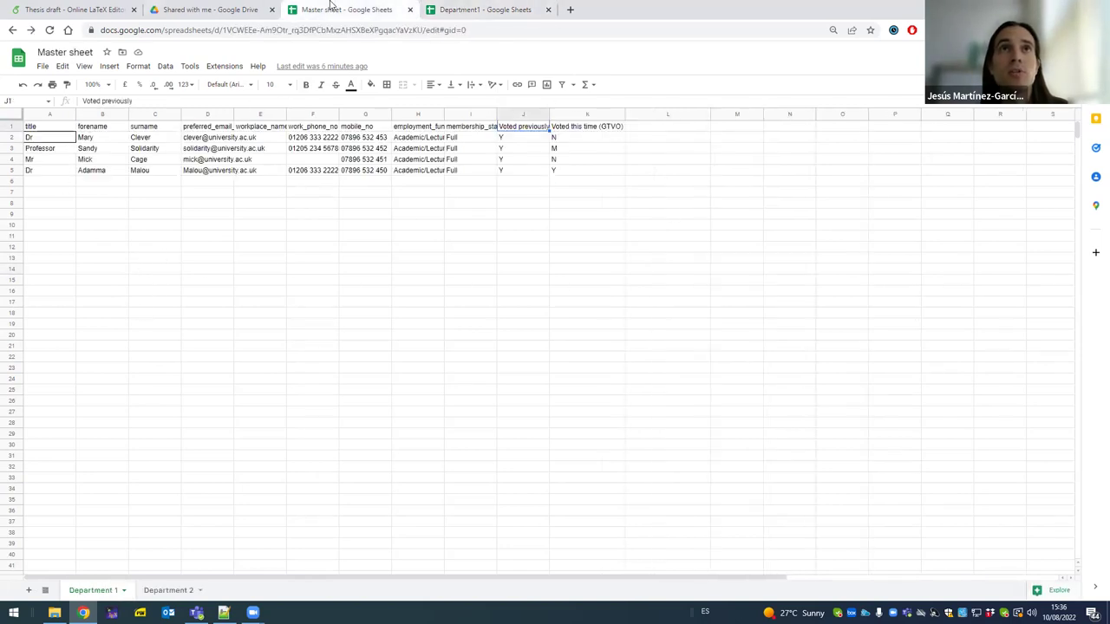
left_click(471, 10)
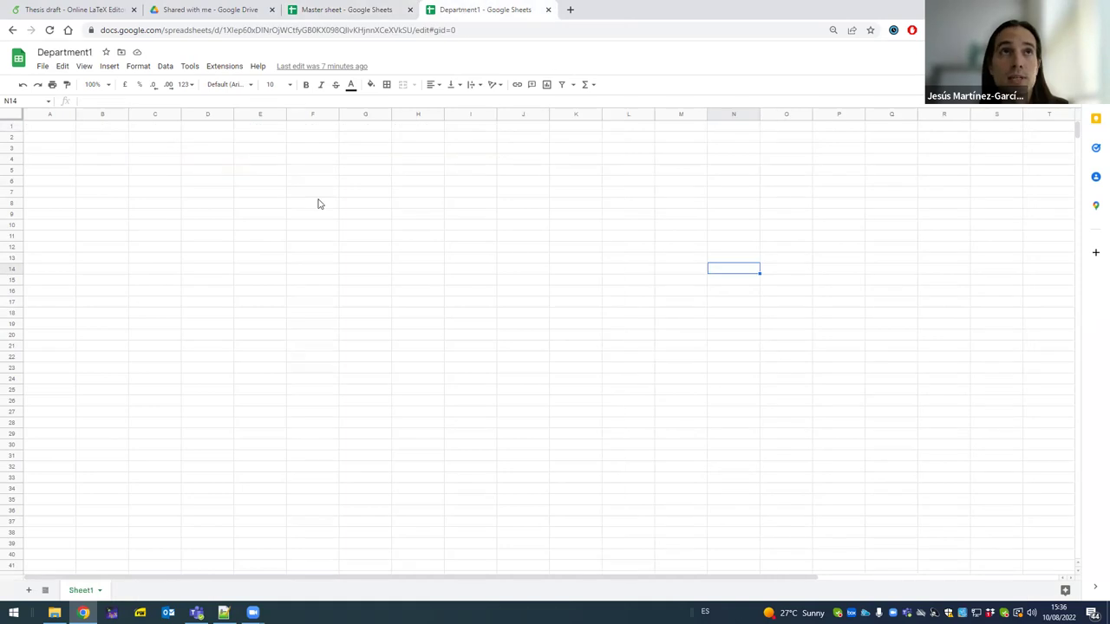
left_click(315, 11)
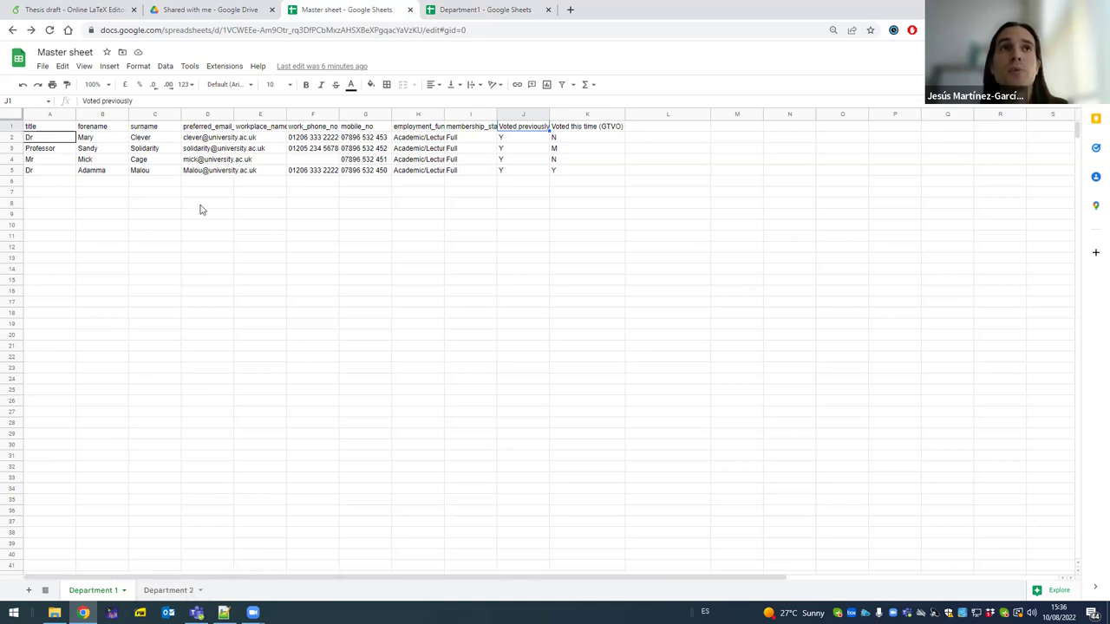
- Select and copy the =IMPORTRANGE("Address", "Sheet!RangeStarts:RangeEnds") line in Notepad++
left_click(224, 613)
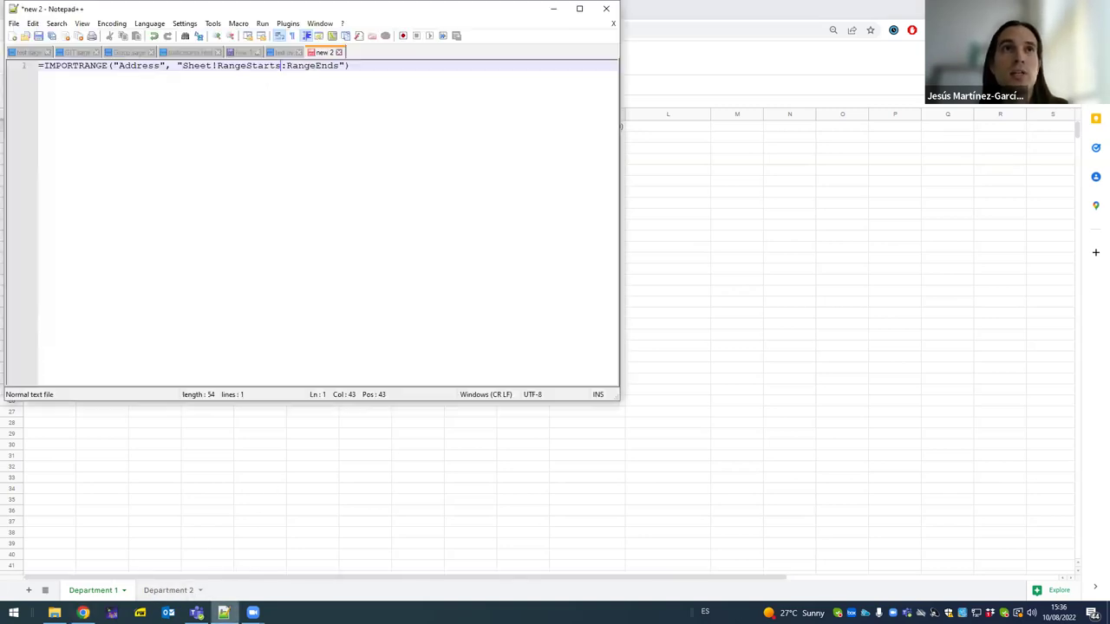
triple_click(82, 66)
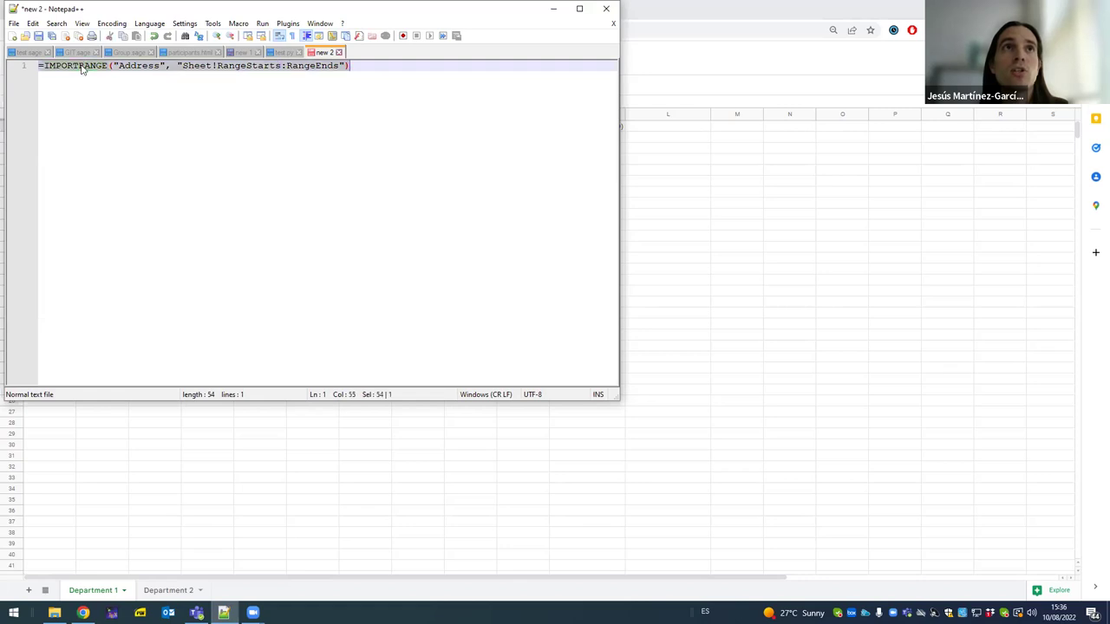
right_click(82, 69)
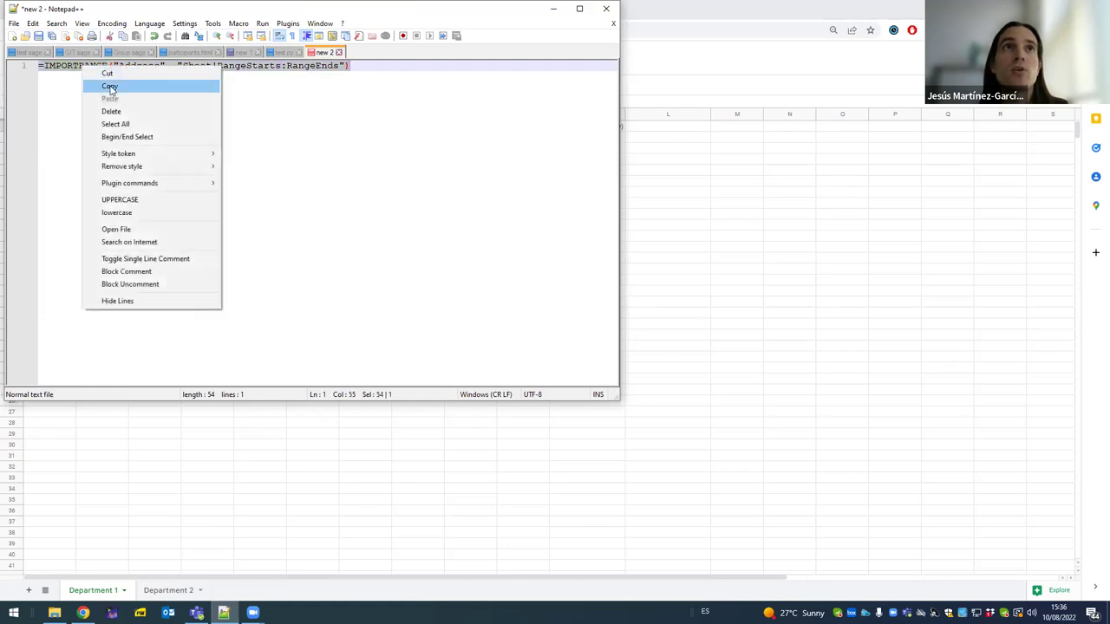
left_click(107, 86)
left_click(414, 119)
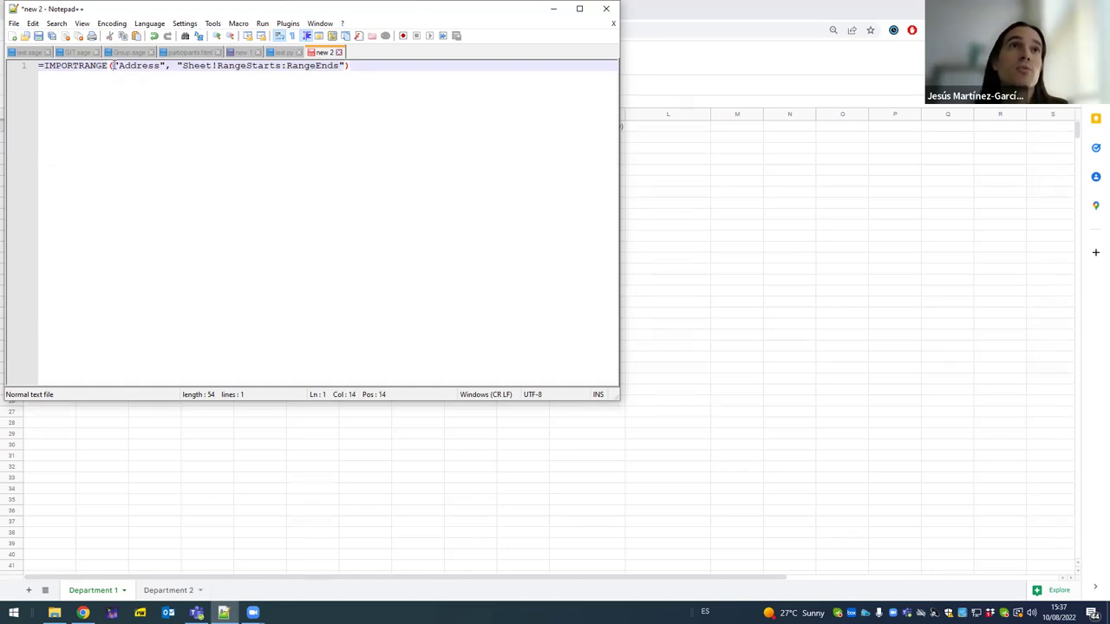
- Highlight the formula's parts in turn: the Address argument, the Sheet!RangeStarts:RangeEnds range, and the equals sign
left_click_drag(112, 66, 165, 65)
key("End")
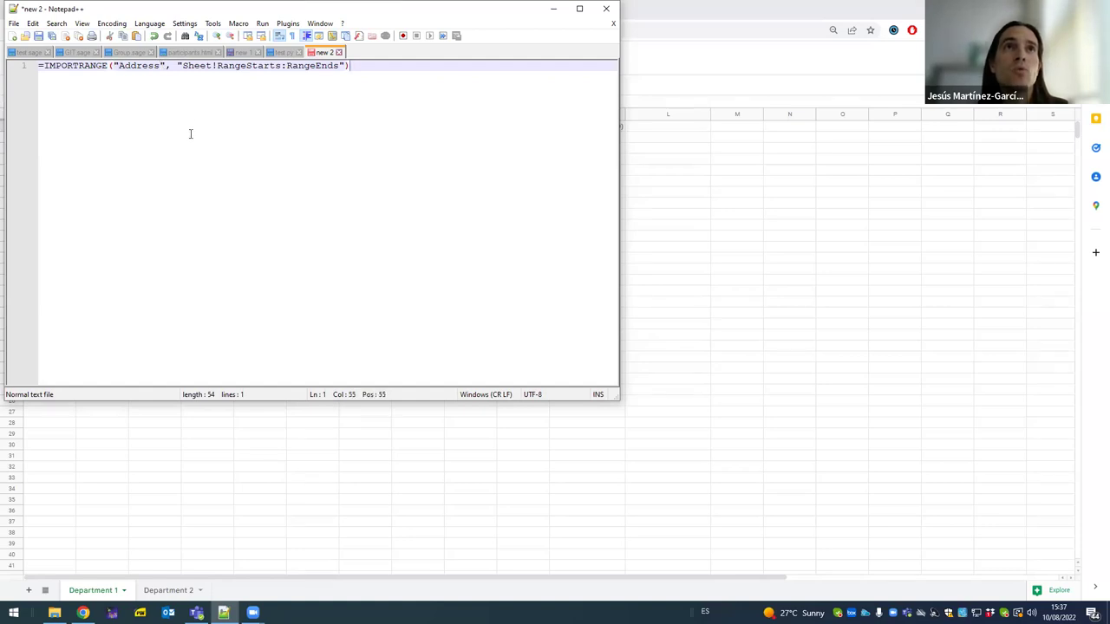
left_click_drag(178, 66, 340, 57)
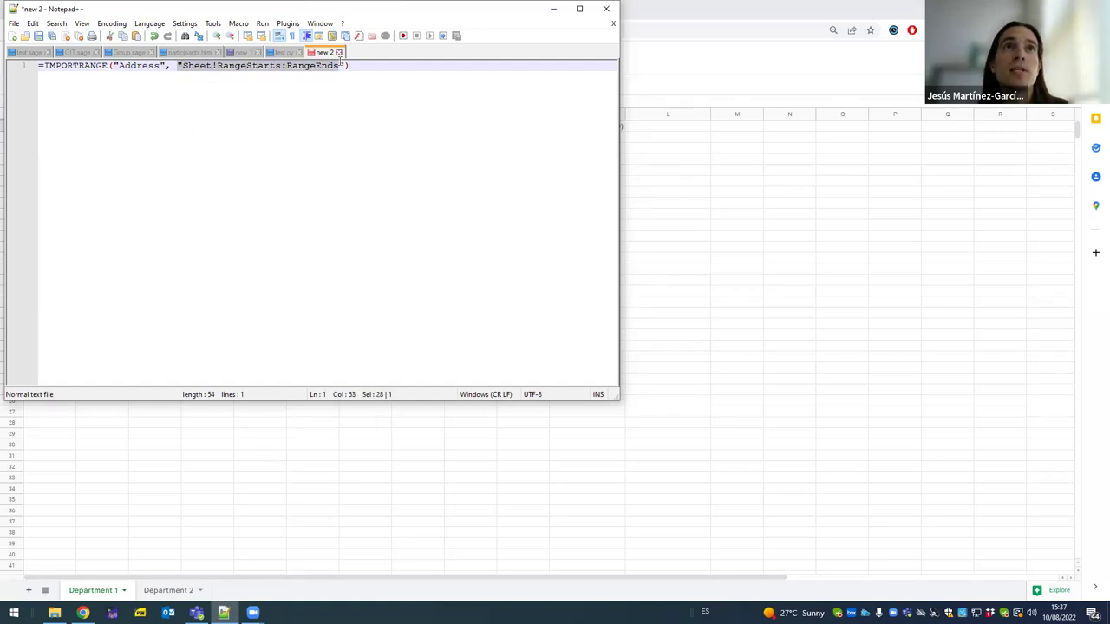
key("End")
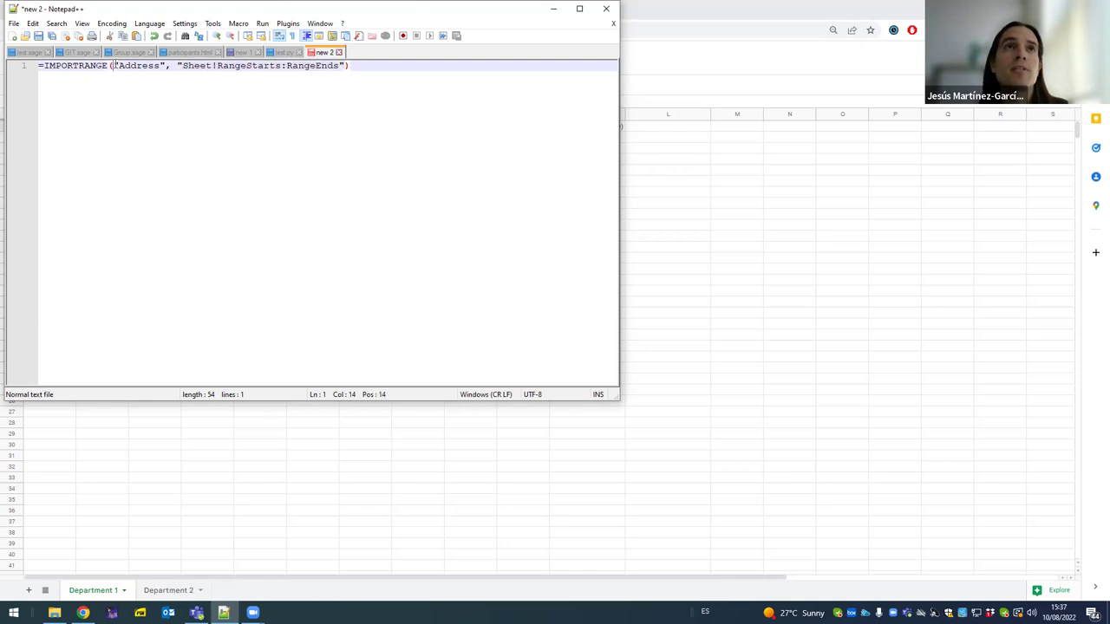
left_click_drag(112, 66, 162, 66)
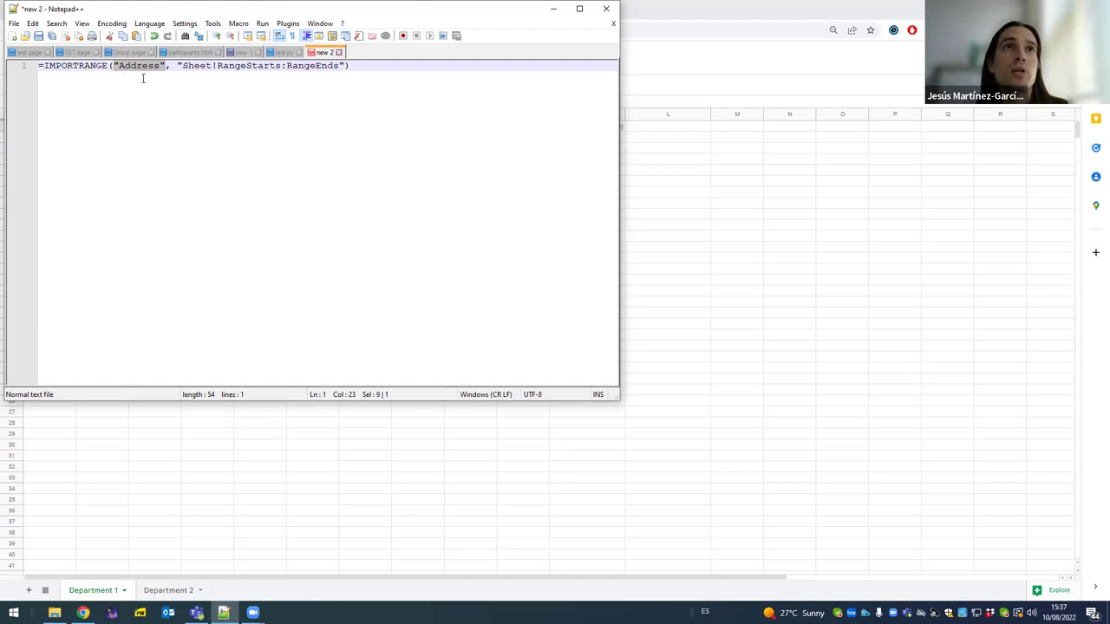
key("End")
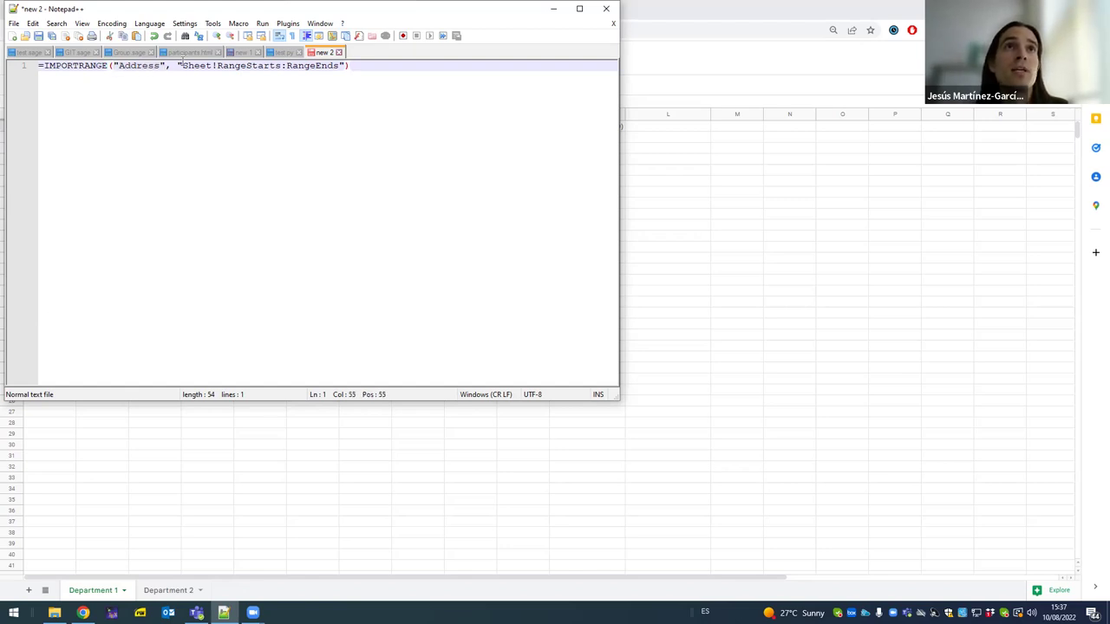
left_click_drag(178, 66, 321, 92)
left_click(304, 93)
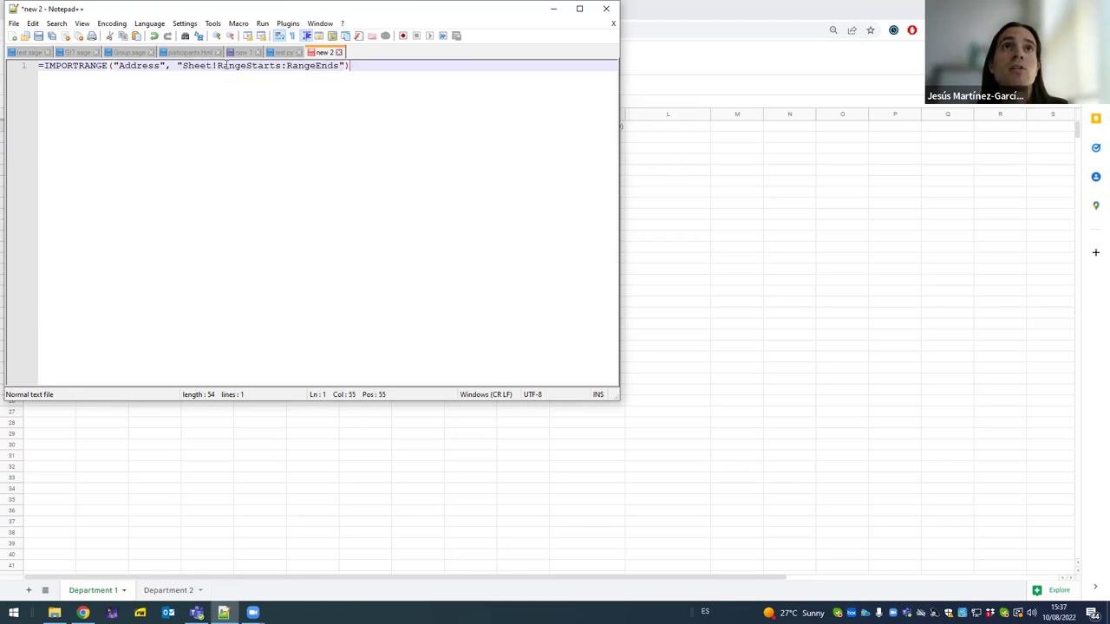
left_click_drag(186, 67, 335, 67)
left_click(273, 88)
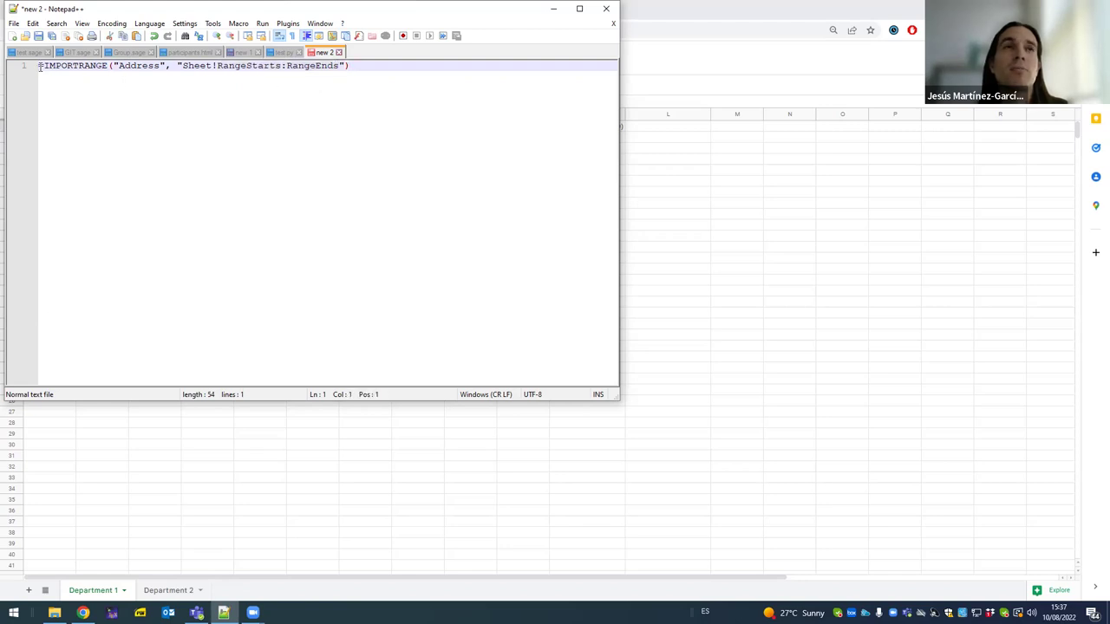
mouse_move(40, 68)
left_mouse_down()
mouse_move(49, 82)
mouse_move(46, 71)
left_mouse_up()
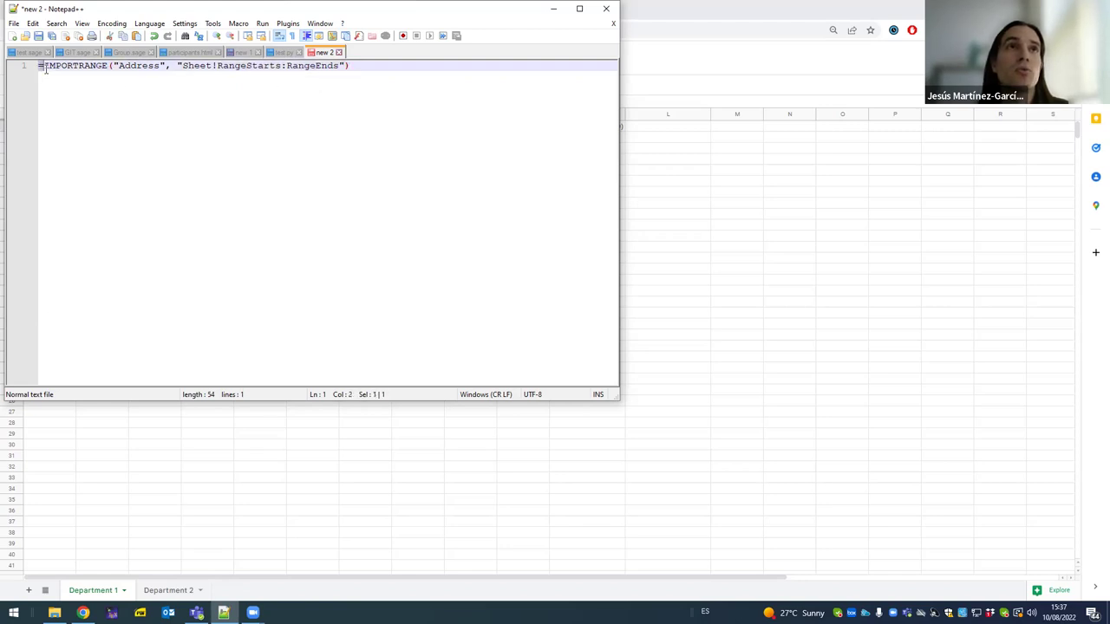
key("End")
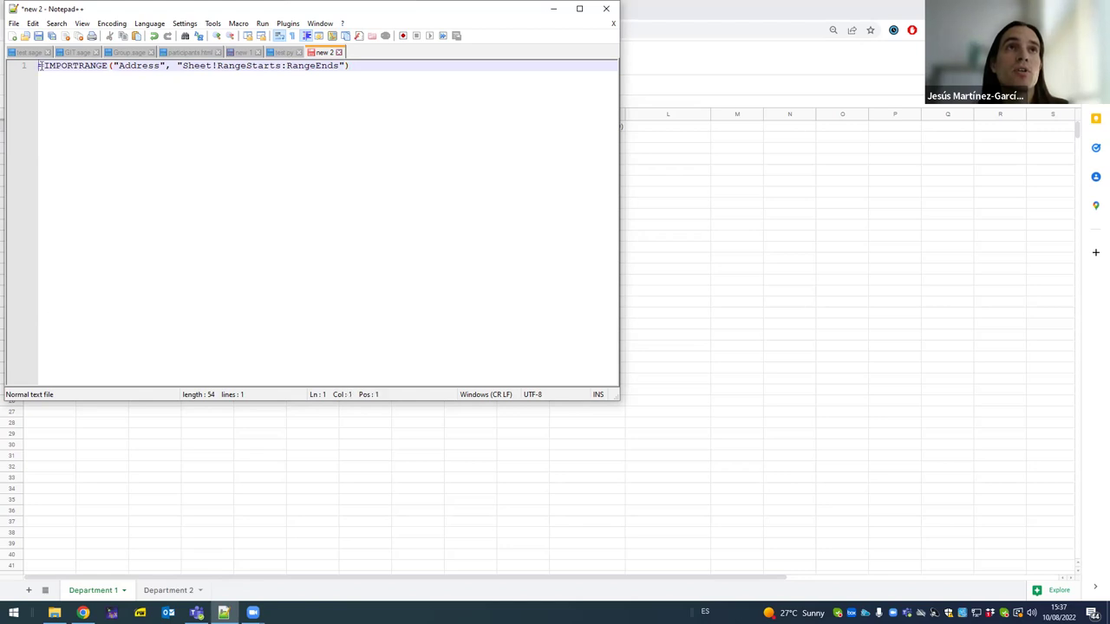
- Reselect the full formula line and copy it again
left_click_drag(39, 66, 369, 71)
right_click(317, 74)
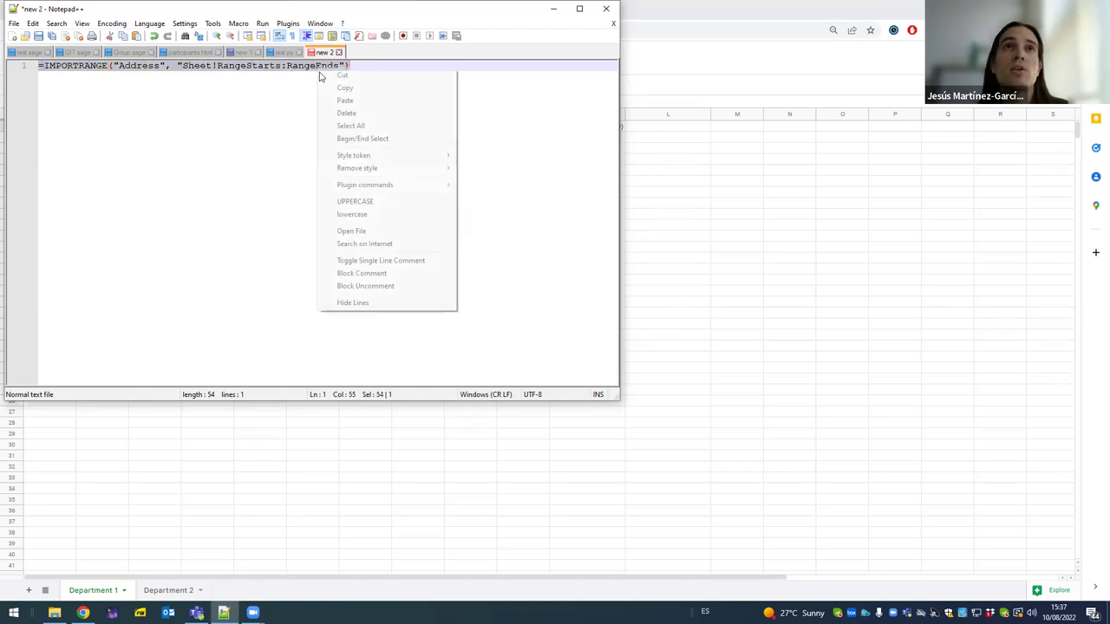
left_click(338, 88)
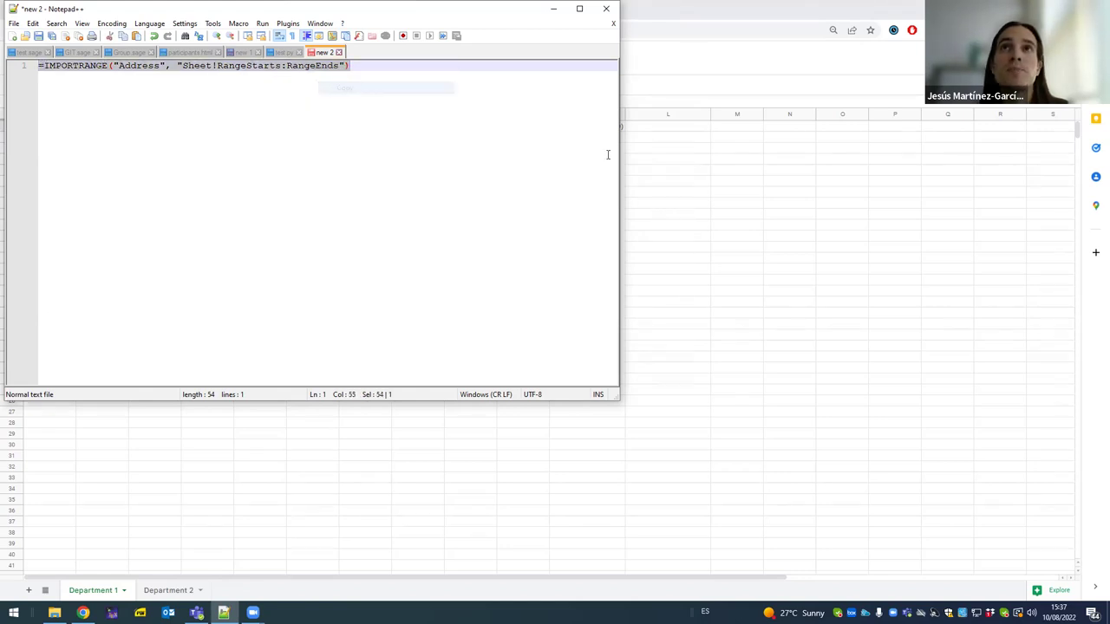
- Paste the IMPORTRANGE template into Department1's cell A1 and select the Address placeholder
left_click(855, 238)
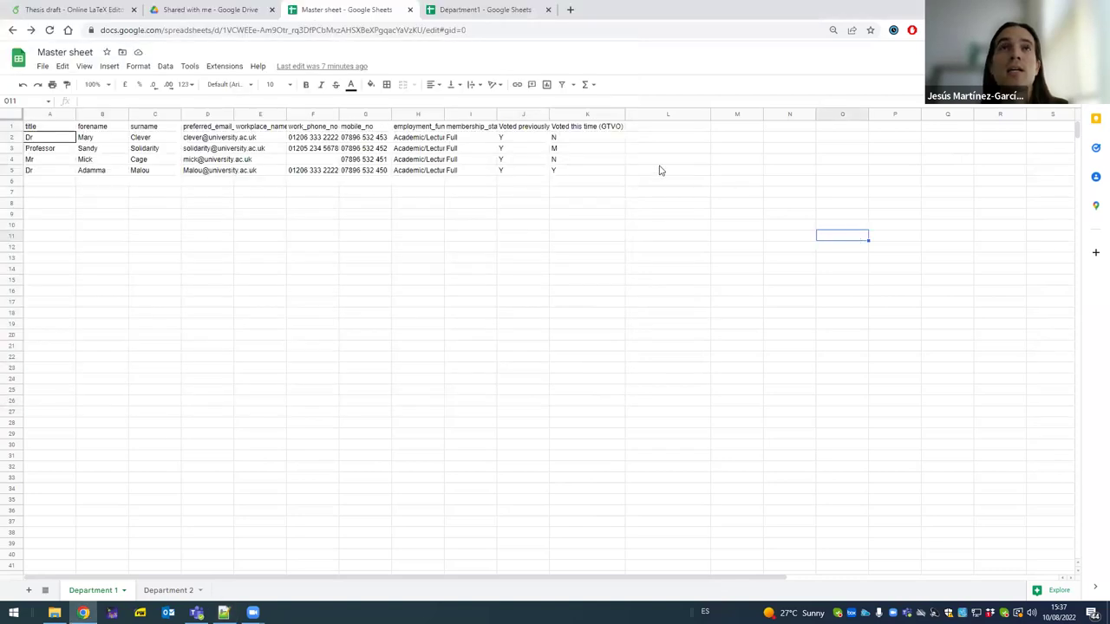
left_click(460, 12)
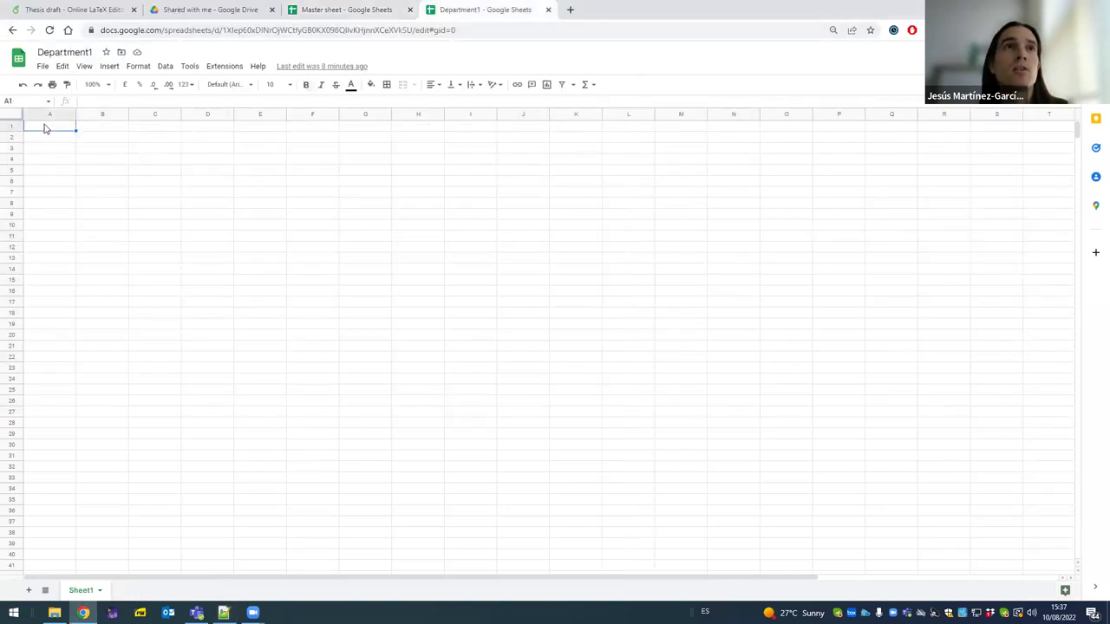
right_click(46, 128)
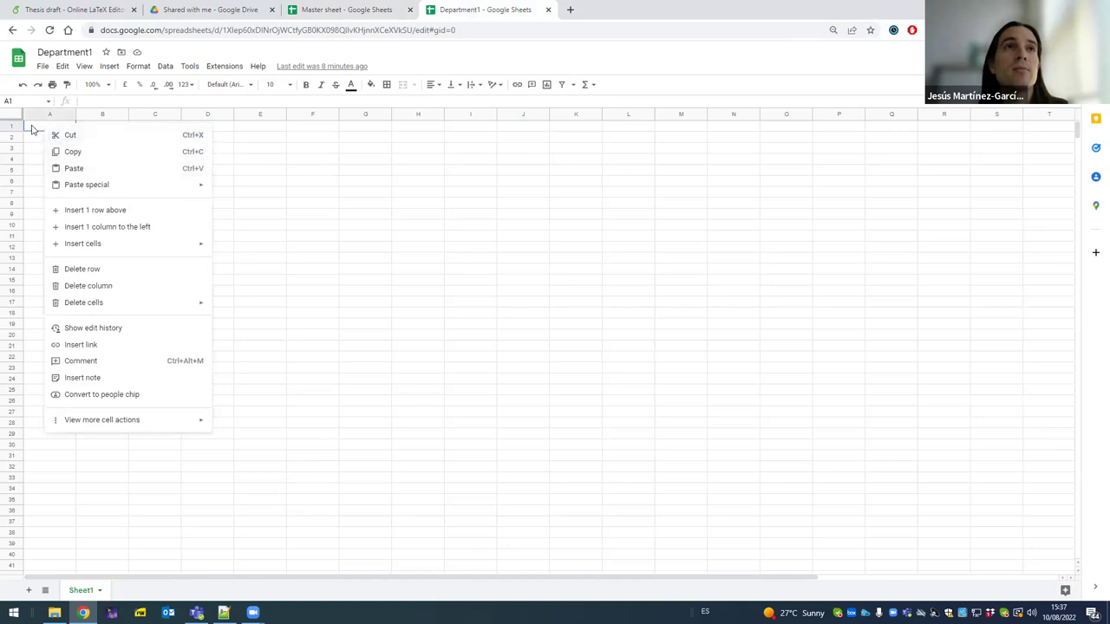
double_click(32, 128)
right_click(35, 126)
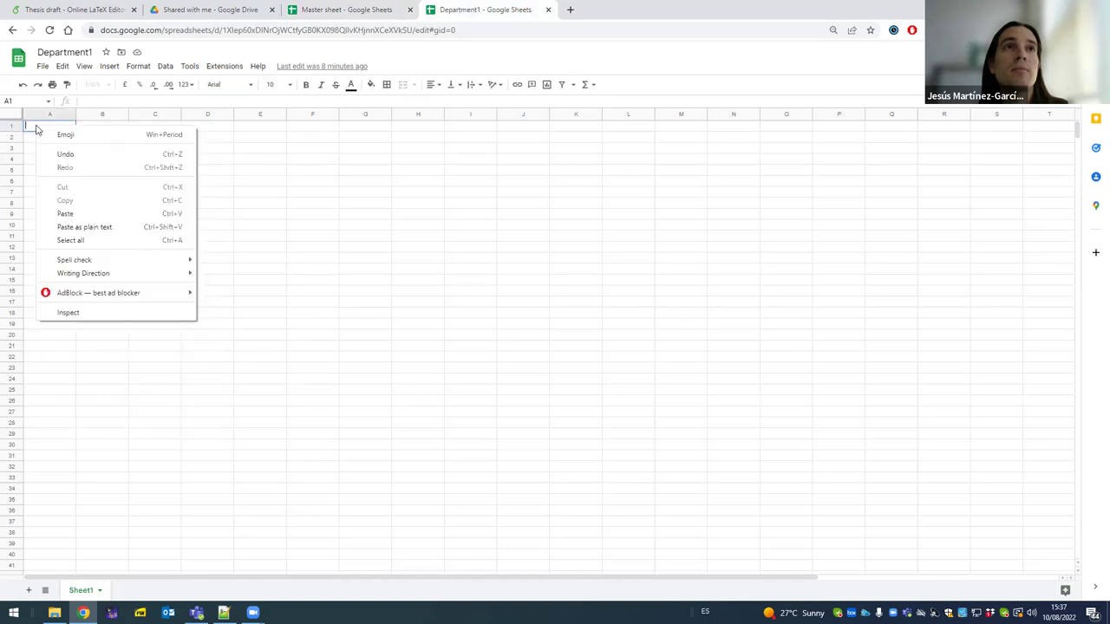
left_click(67, 214)
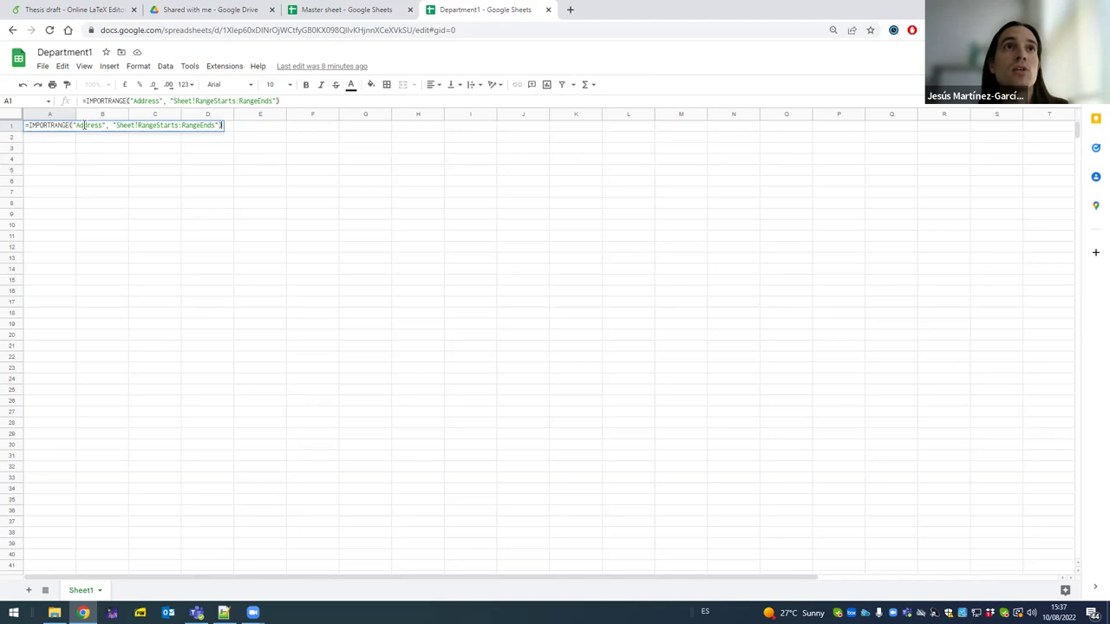
double_click(84, 126)
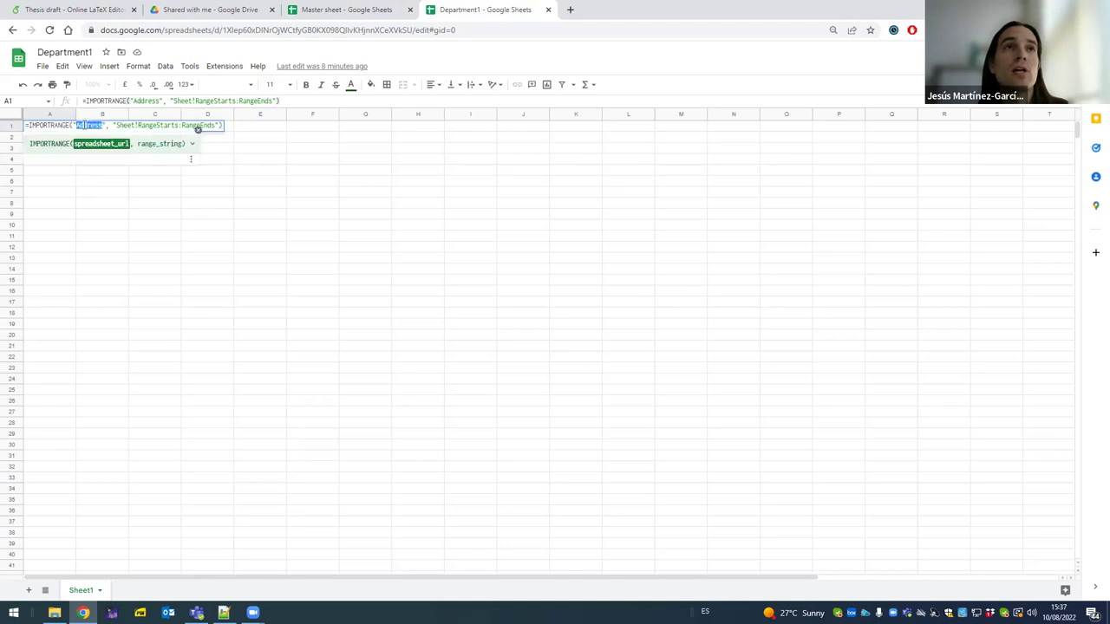
- Copy the Master sheet's URL and paste it over the Address placeholder
left_click(365, 12)
left_click(347, 30)
right_click(346, 30)
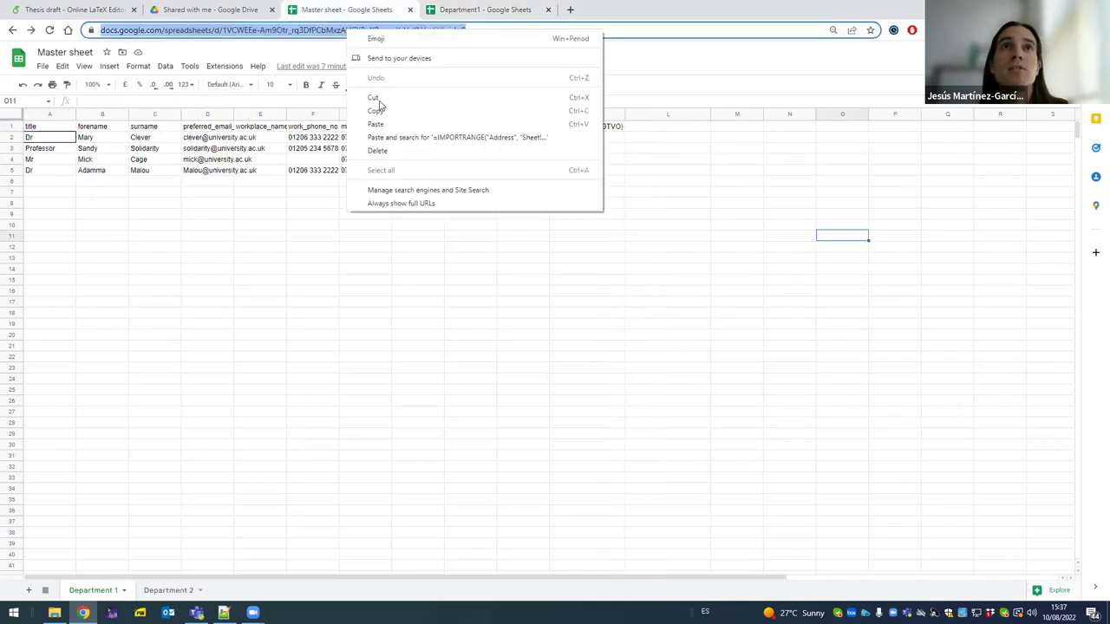
left_click(376, 111)
left_click(446, 12)
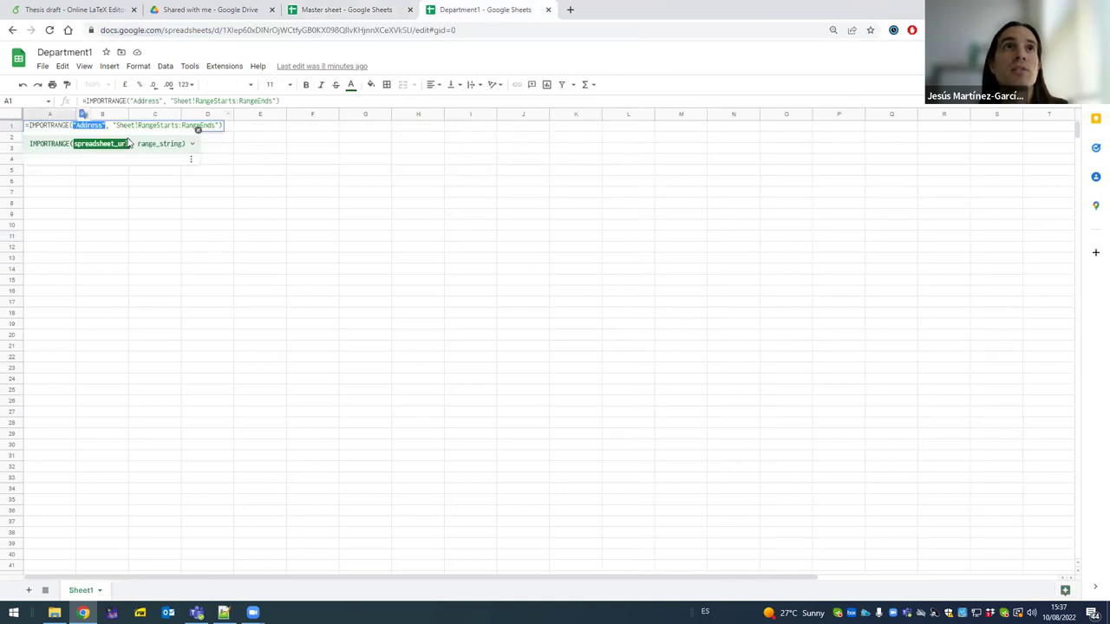
right_click(90, 127)
left_click(115, 183)
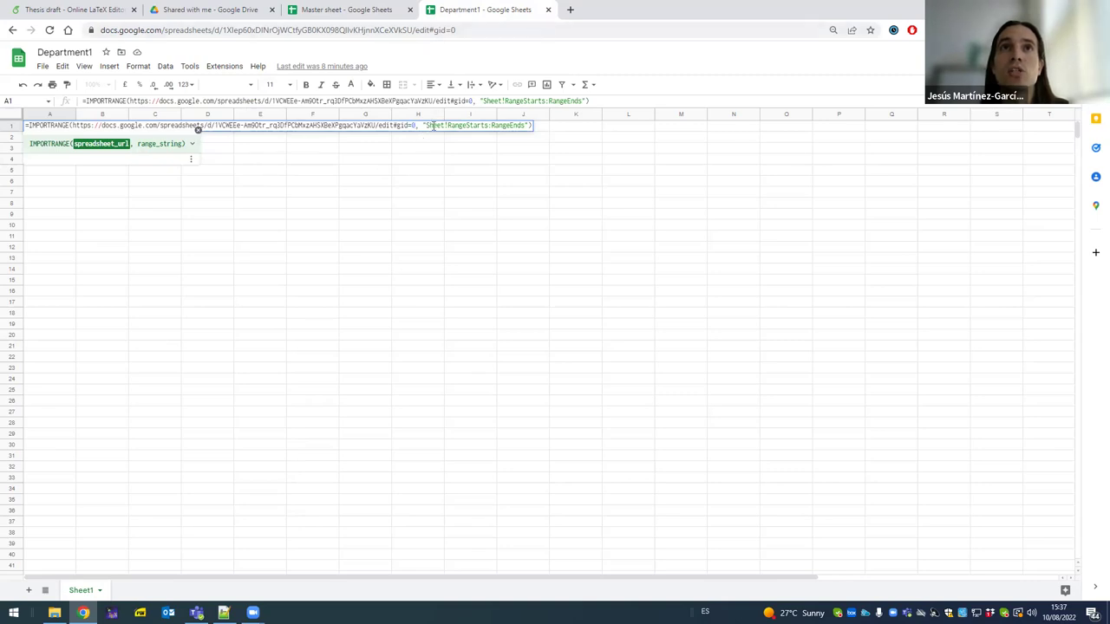
- Copy the Department 1 sheet tab name from Master sheet
left_click(345, 9)
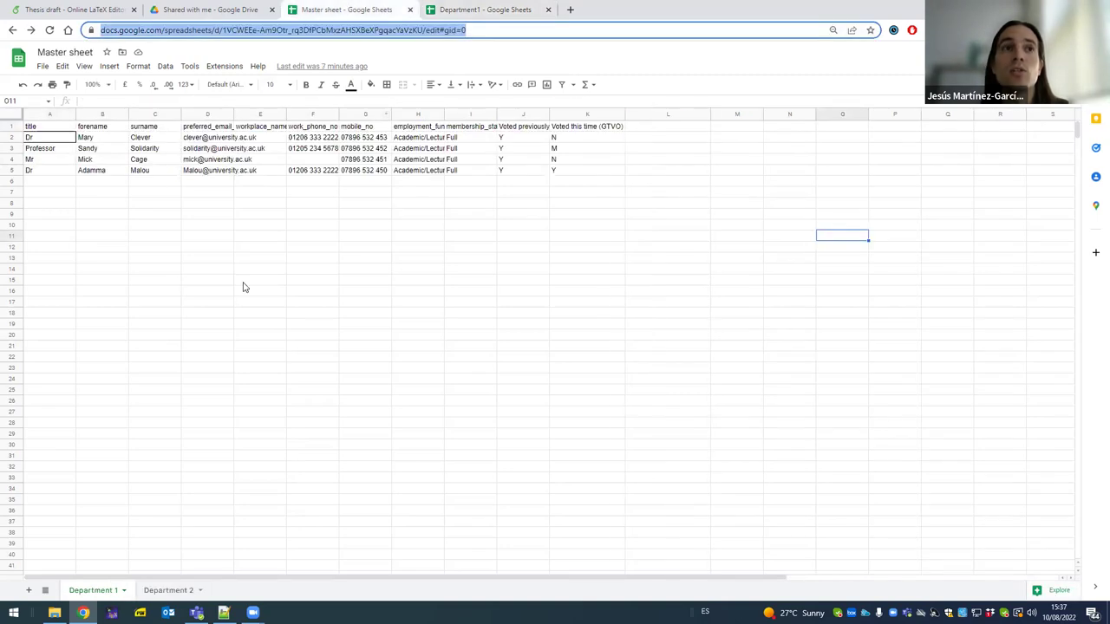
double_click(92, 590)
right_click(99, 592)
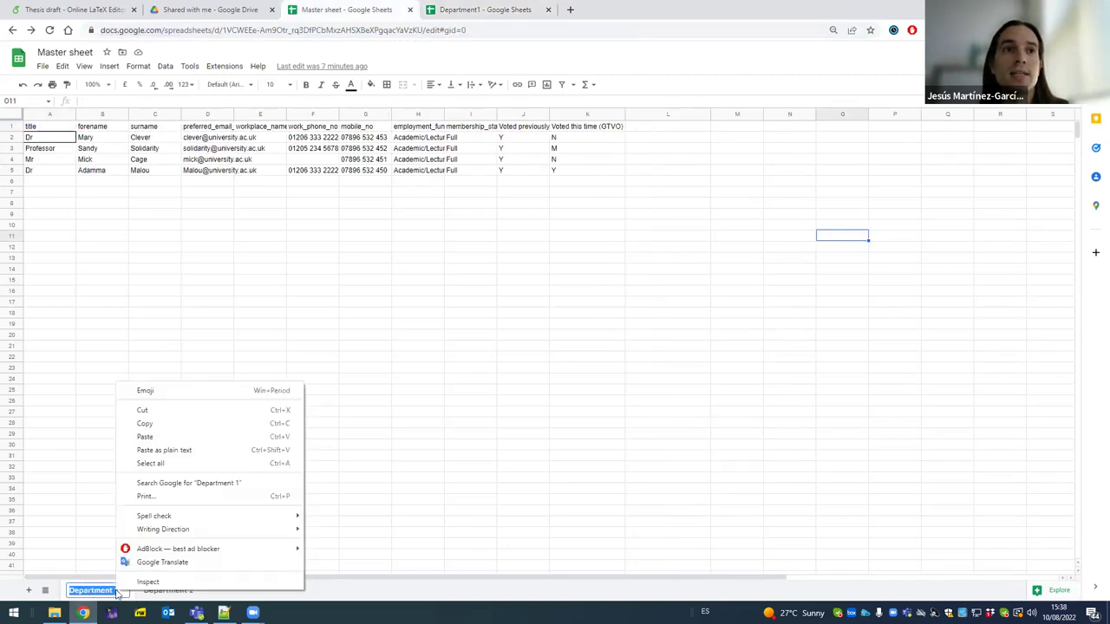
left_click(161, 424)
- Replace Sheet in Department1's range string with Department 1, ending back on Master sheet
left_click(469, 9)
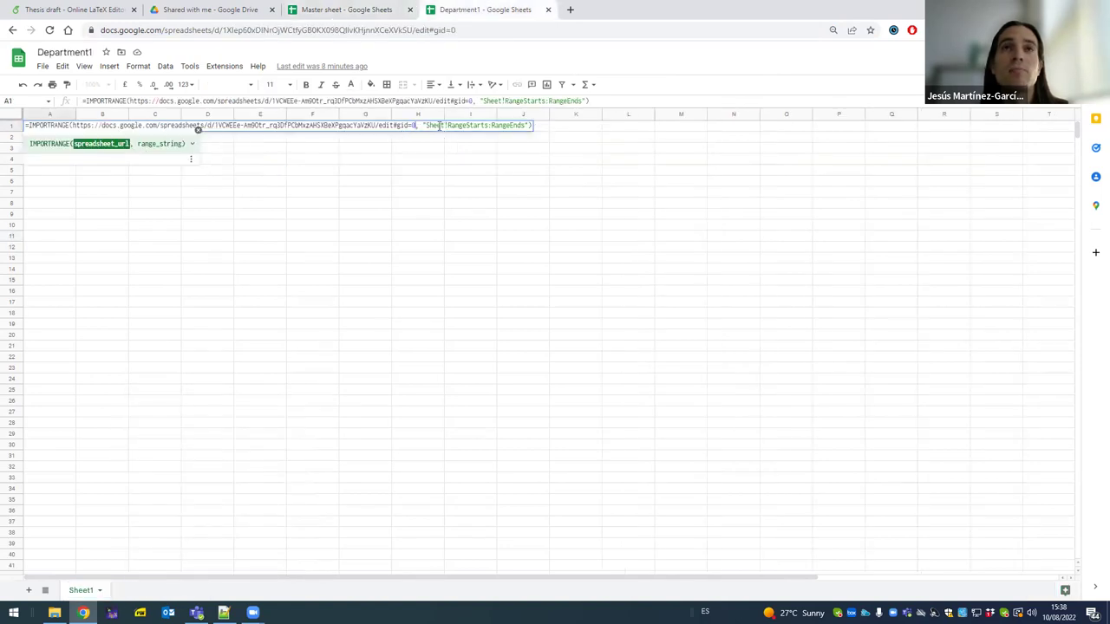
double_click(434, 126)
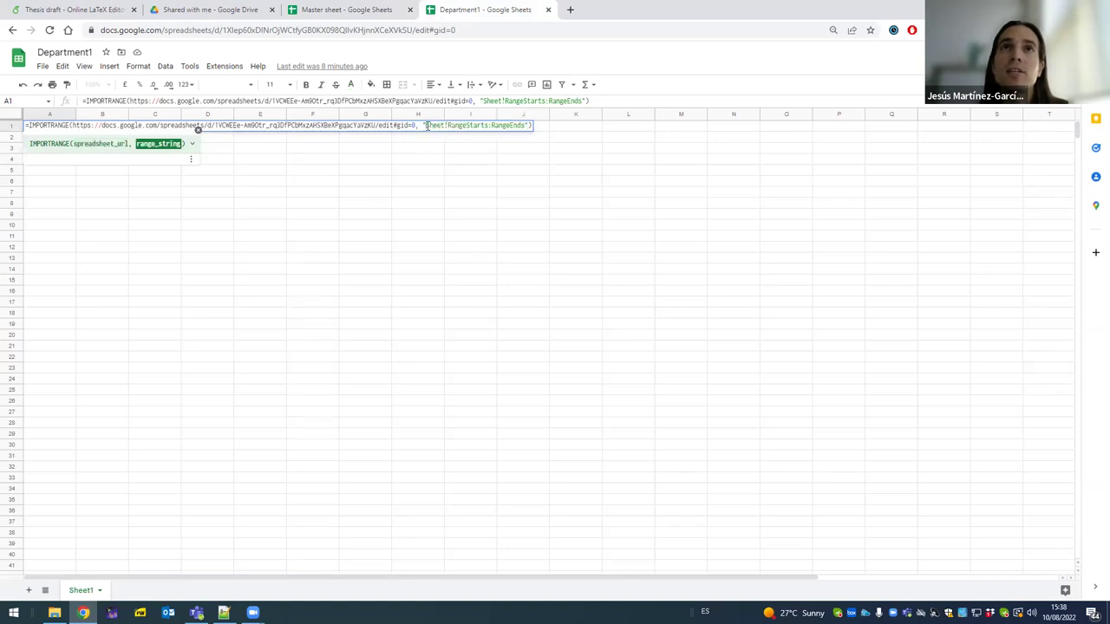
left_click_drag(426, 127, 444, 126)
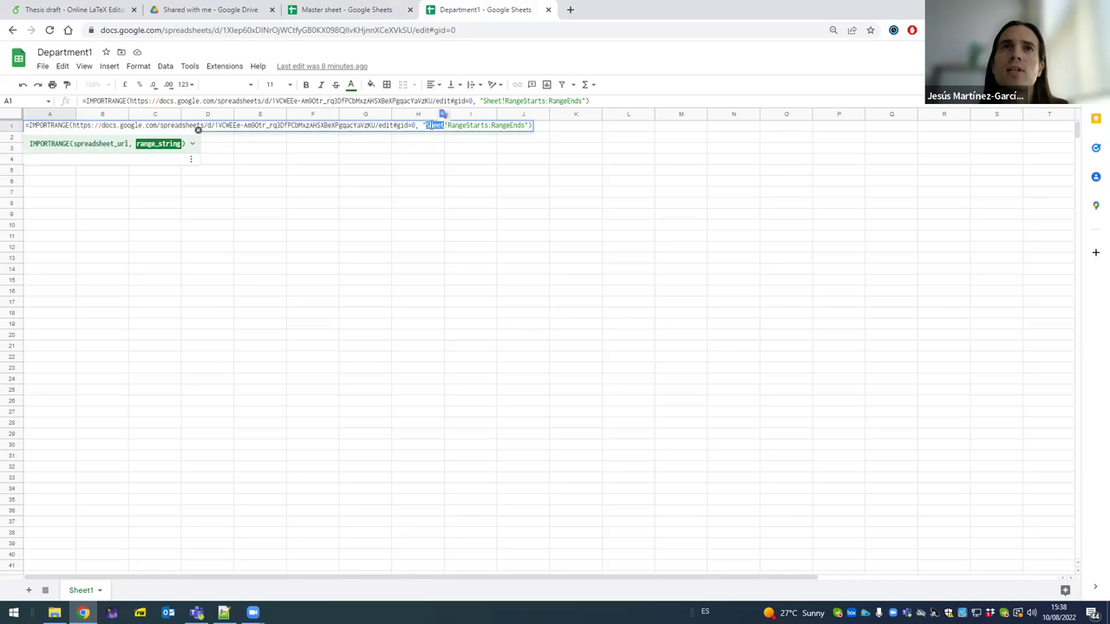
right_click(433, 127)
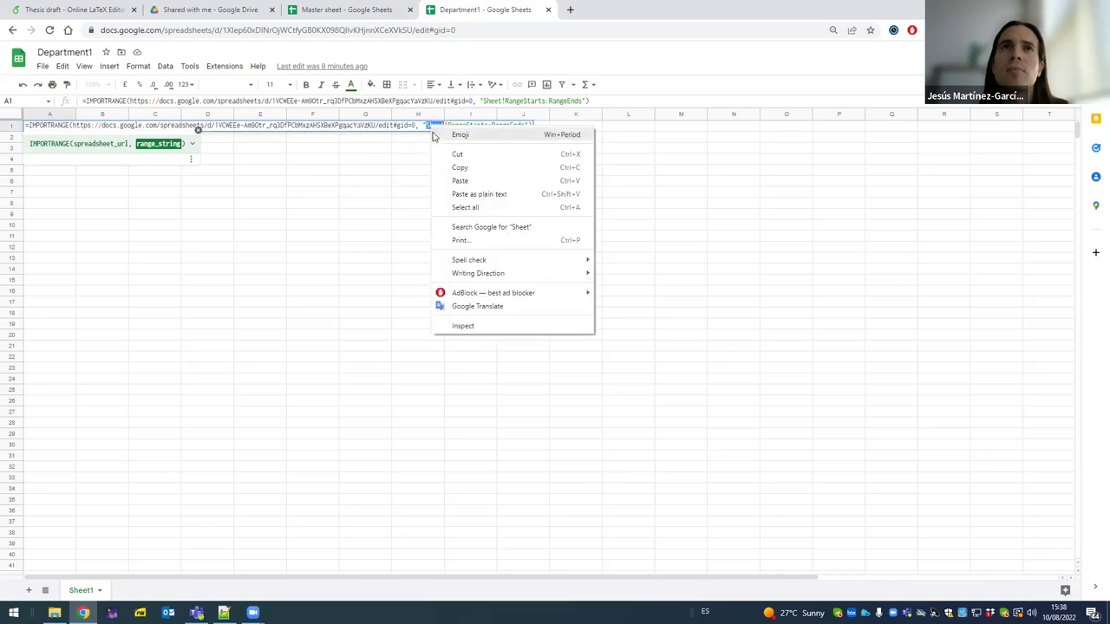
left_click(469, 194)
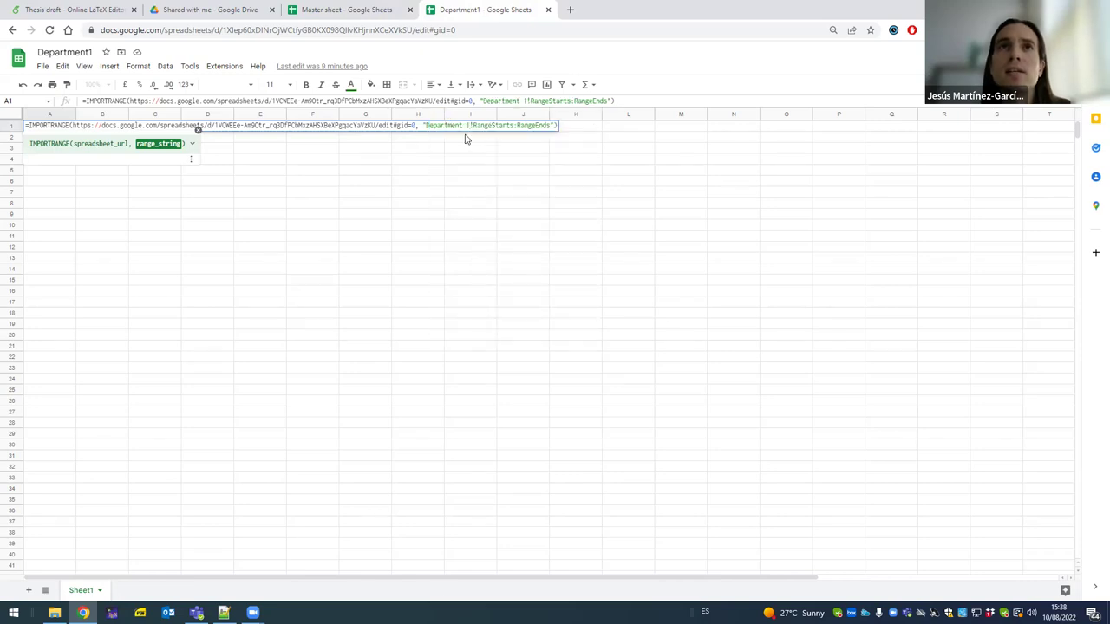
left_click(306, 7)
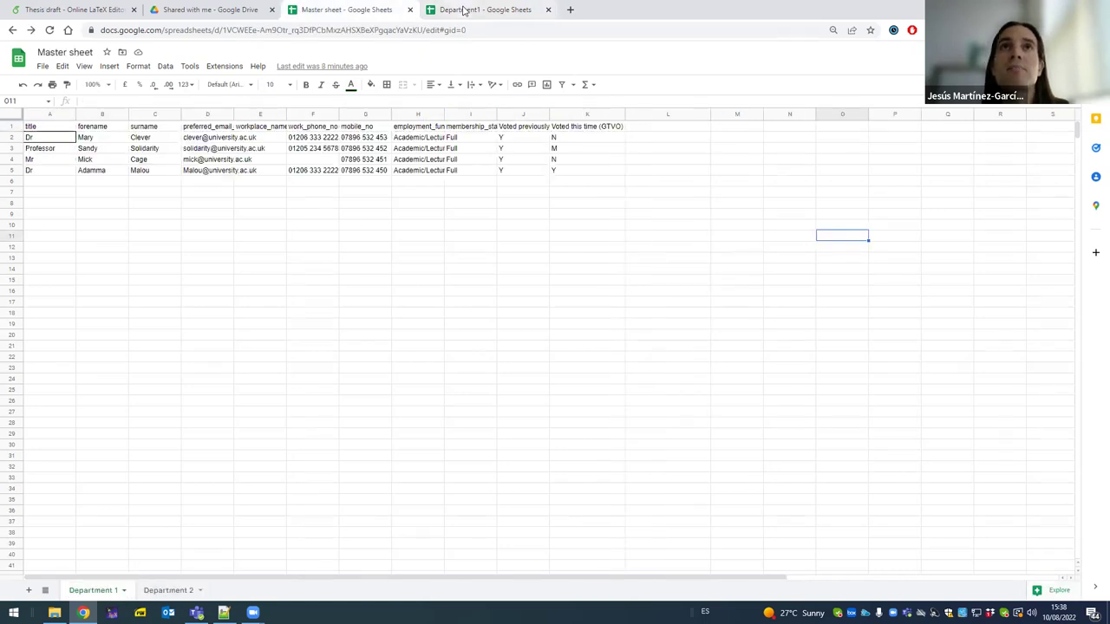
left_click(463, 10)
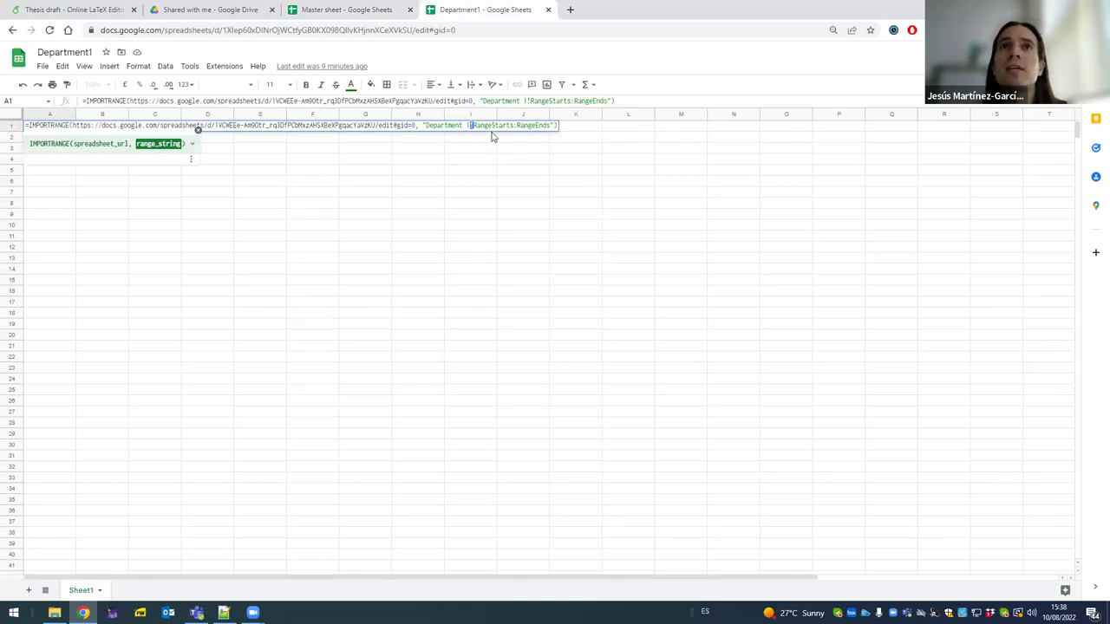
left_click(371, 17)
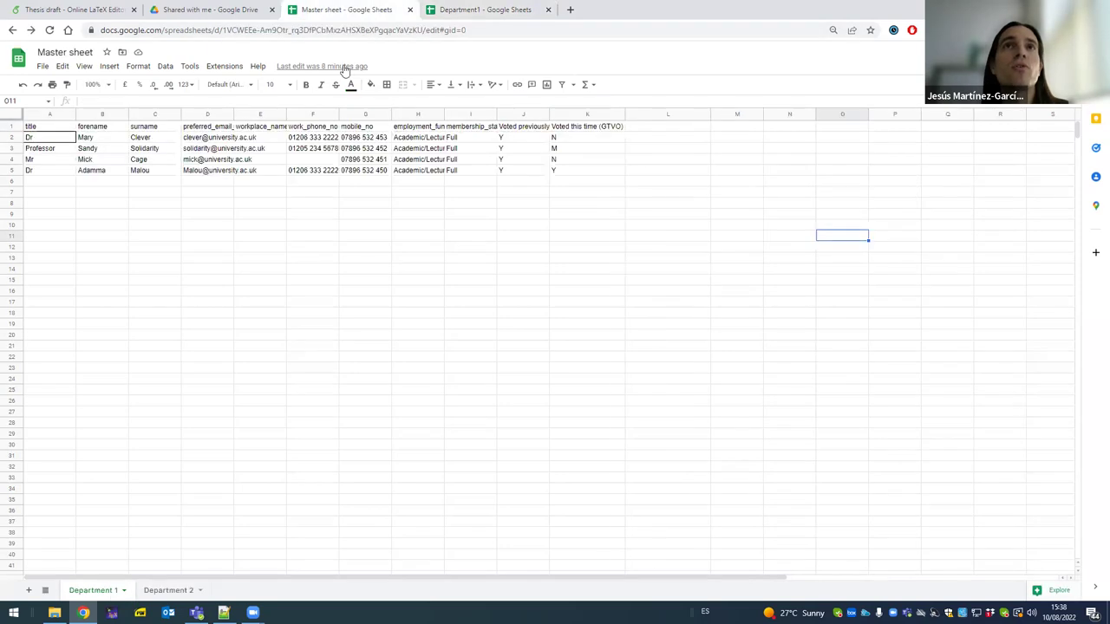
- After checking the Master data spans A1 to K5, type A1 and K5 into the range placeholders and enter the formula
left_click(39, 130)
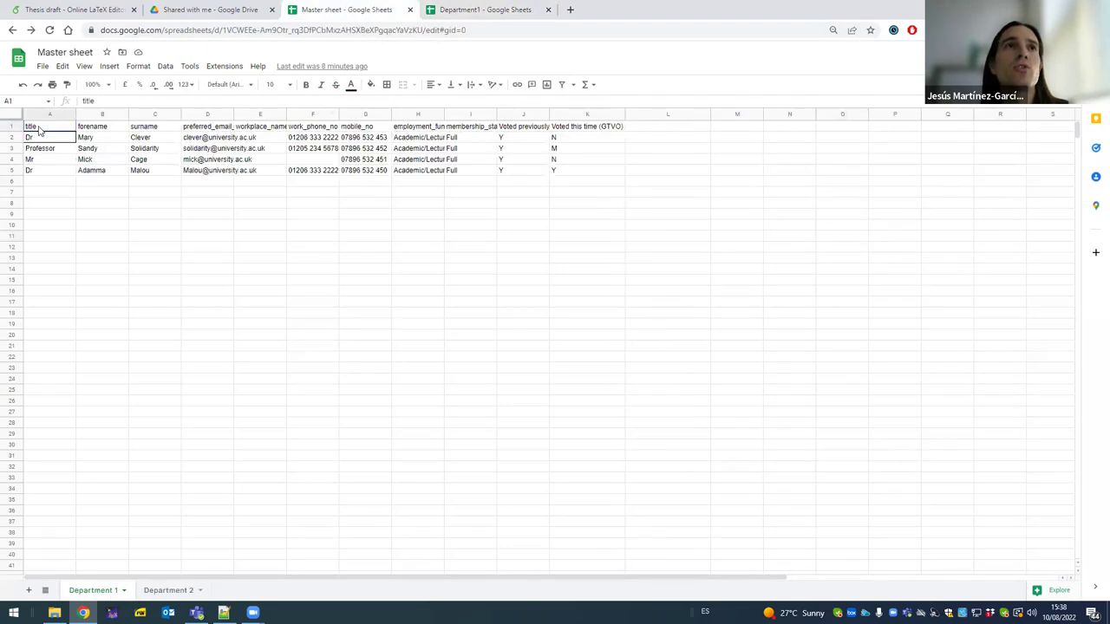
left_click(586, 172)
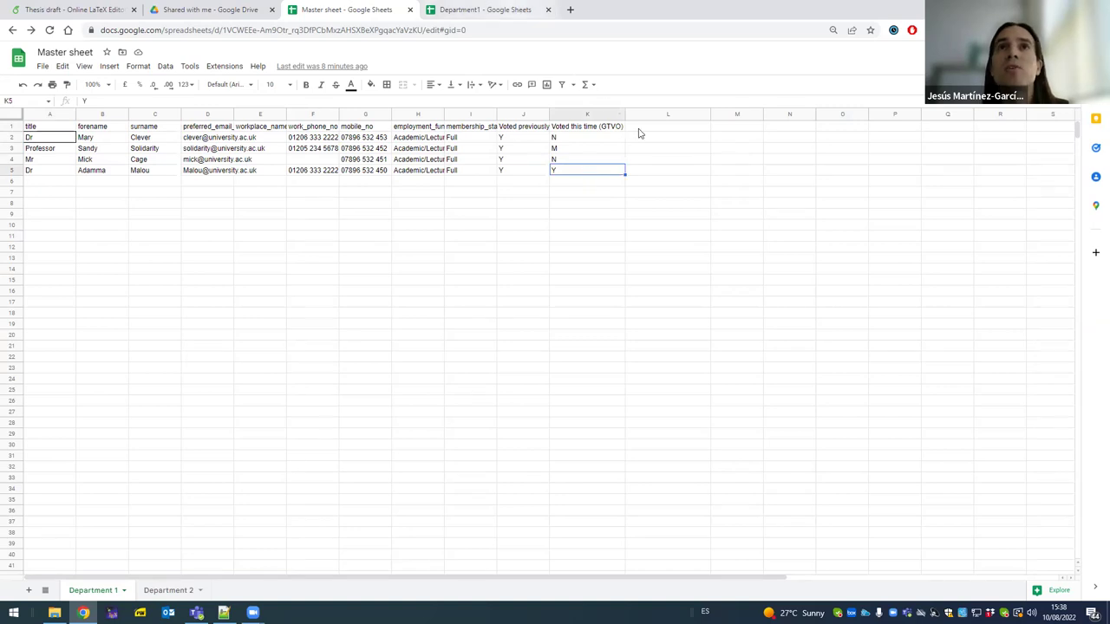
left_click(490, 10)
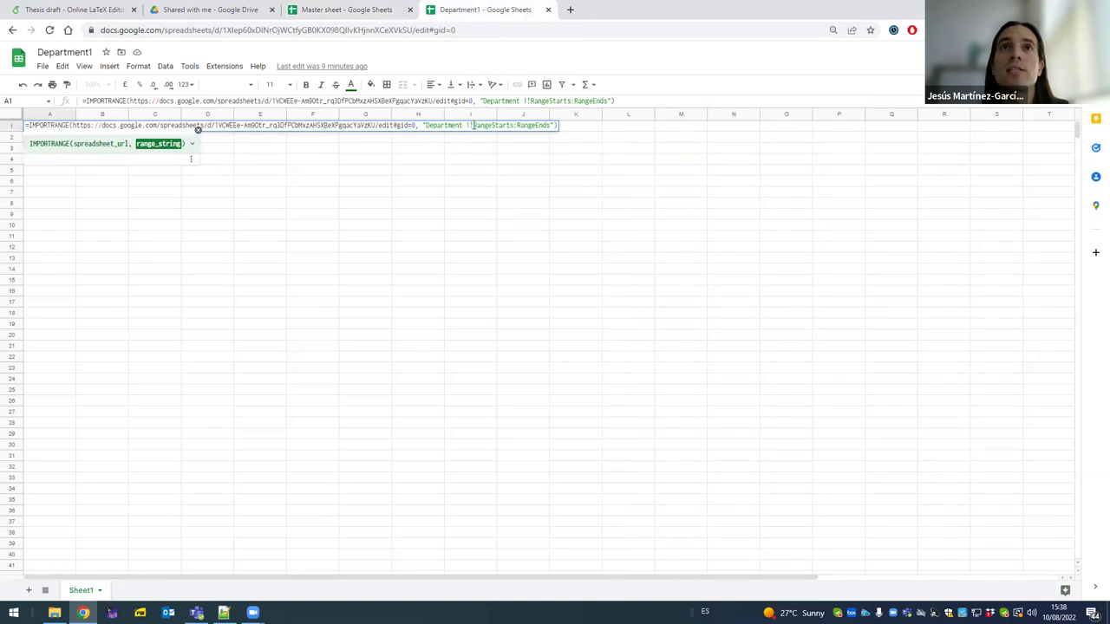
left_click_drag(473, 125, 510, 125)
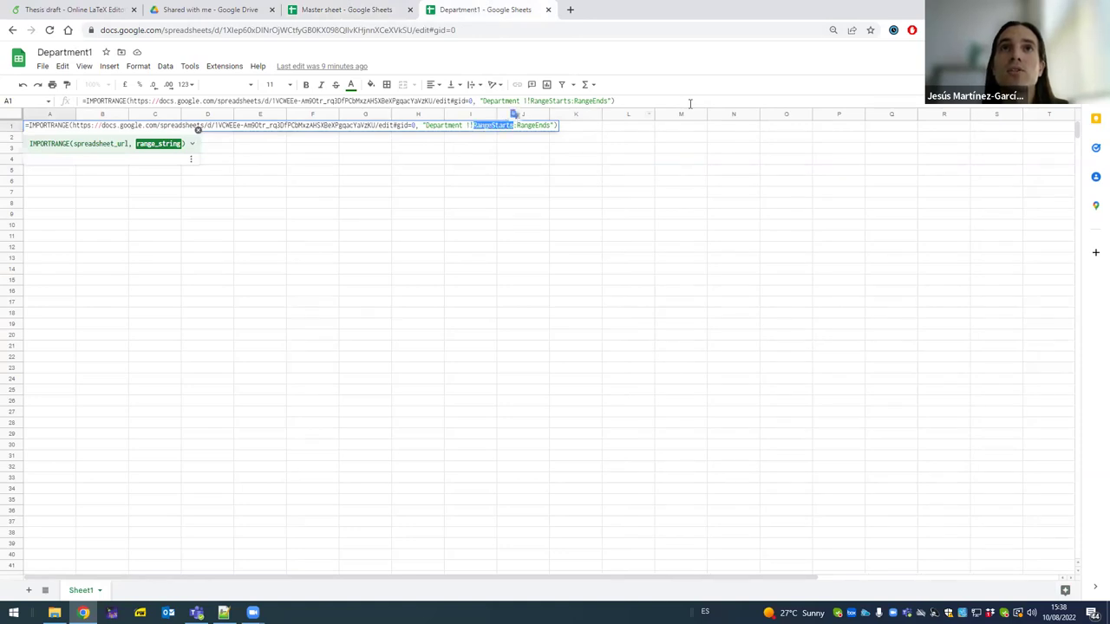
type("A1")
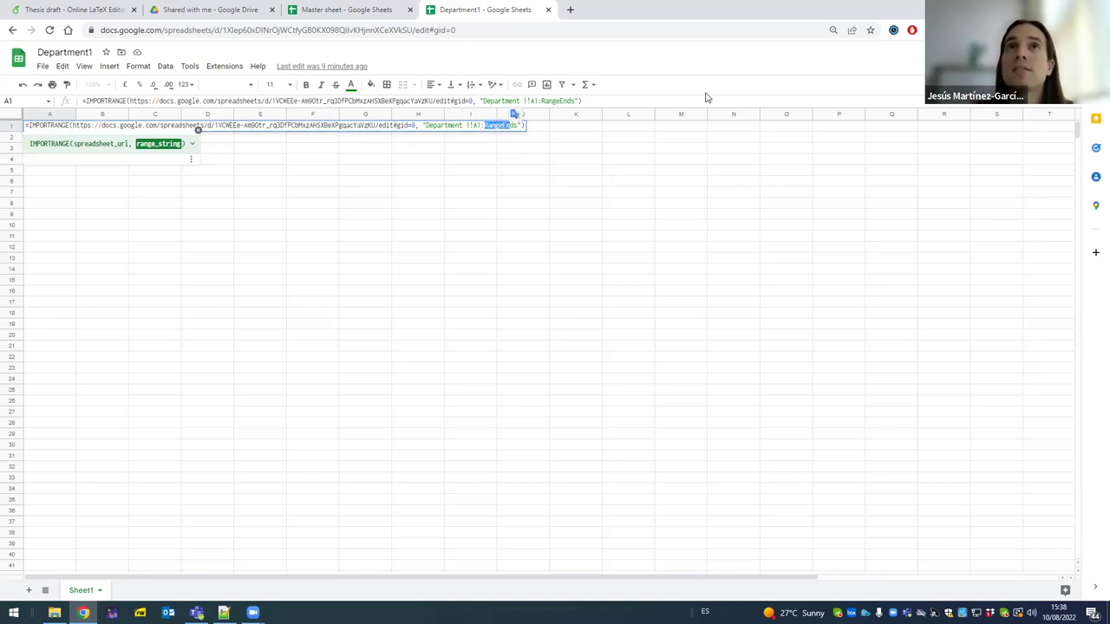
type("K5")
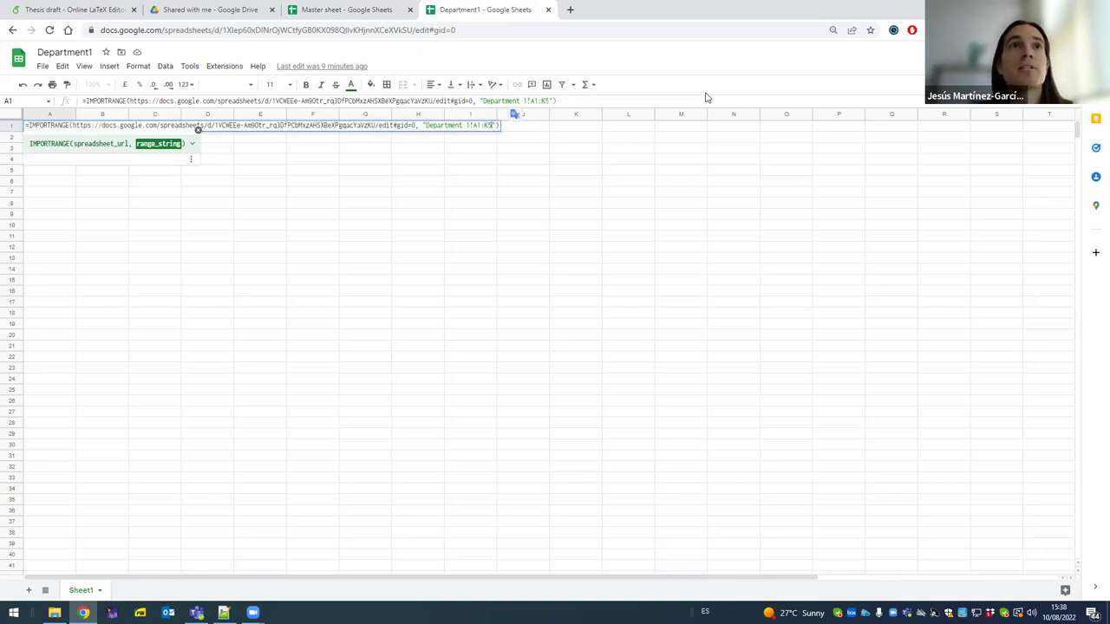
key("Return")
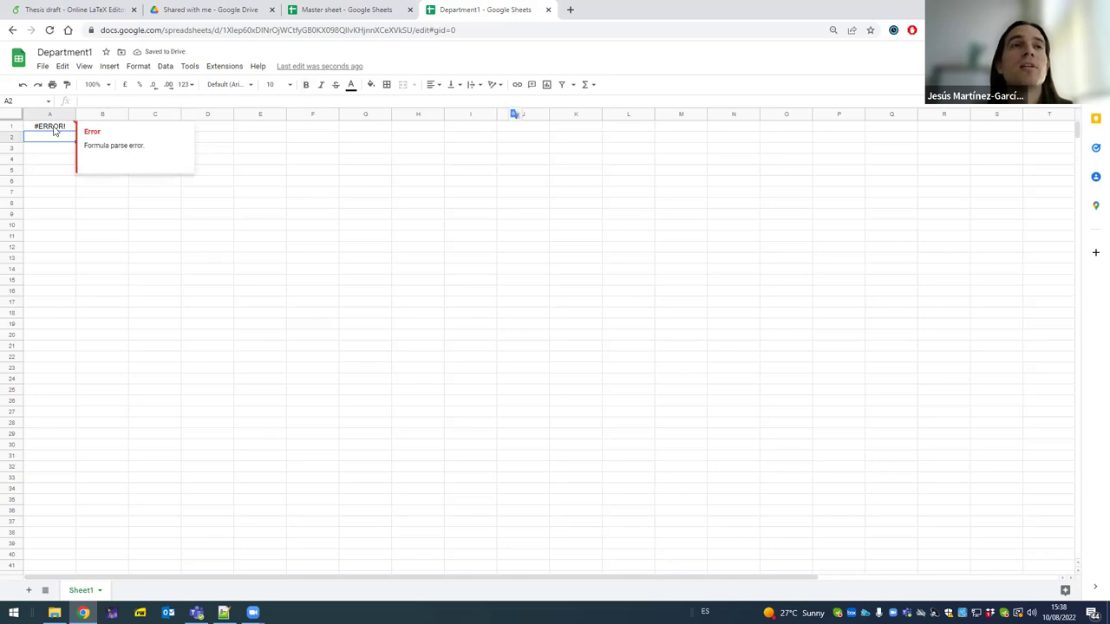
- Add the missing quote after the Master sheet URL in A1's formula and re-enter it
double_click(54, 128)
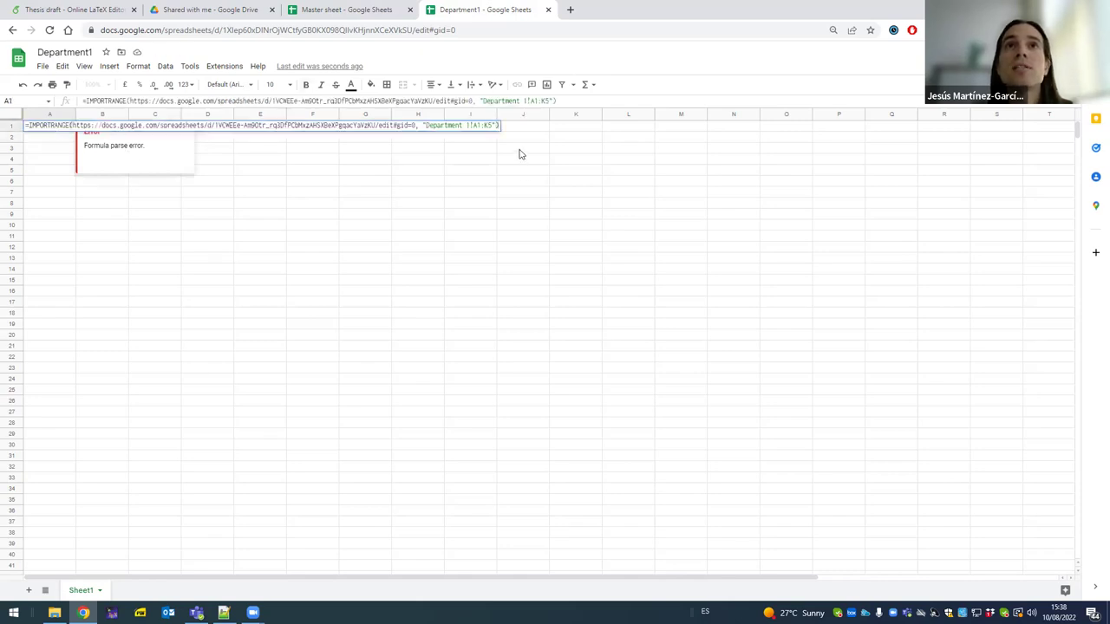
left_click(416, 125)
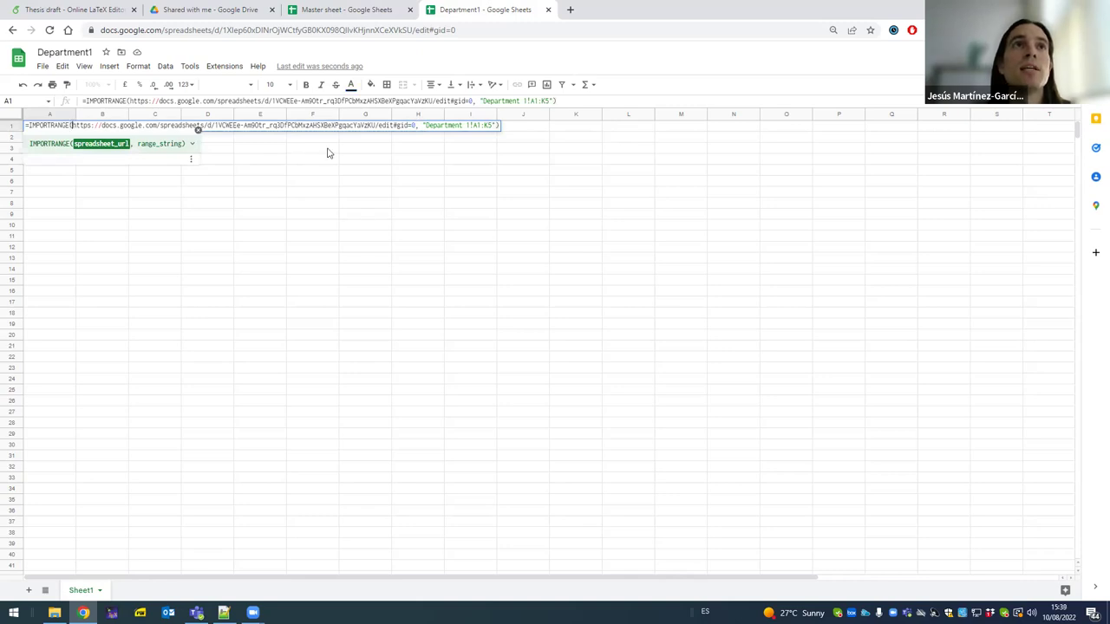
type("\", ")
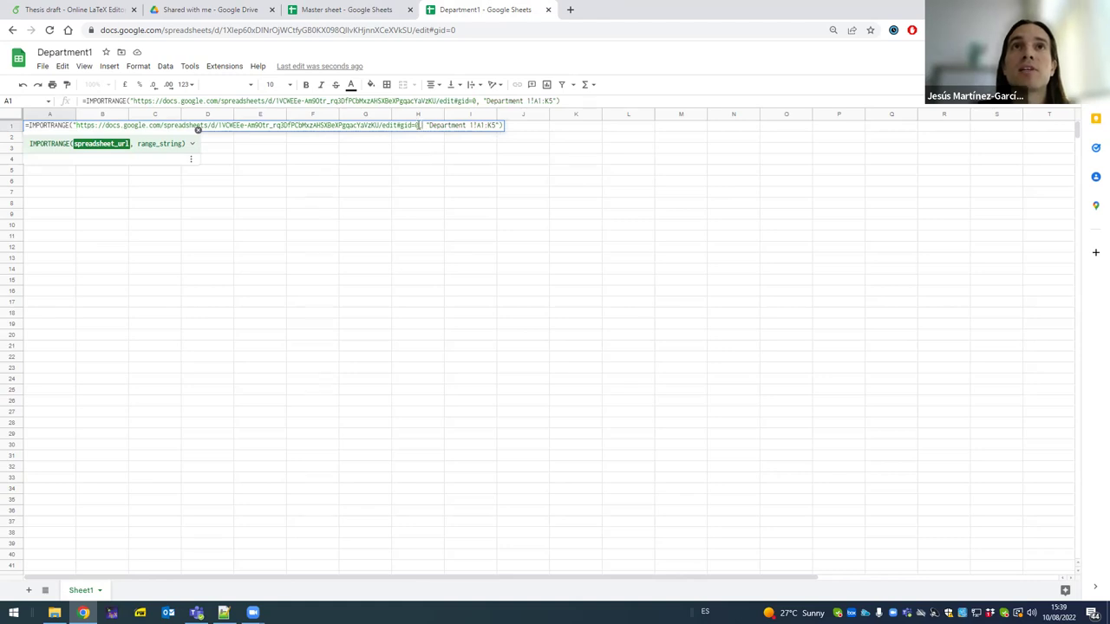
type("\"")
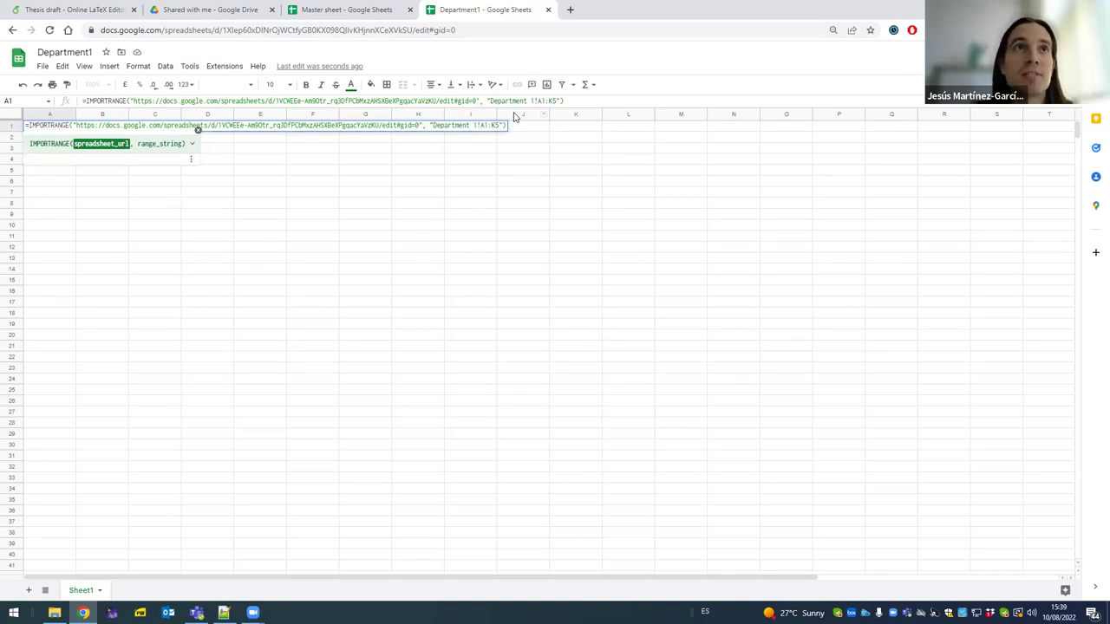
key("Return")
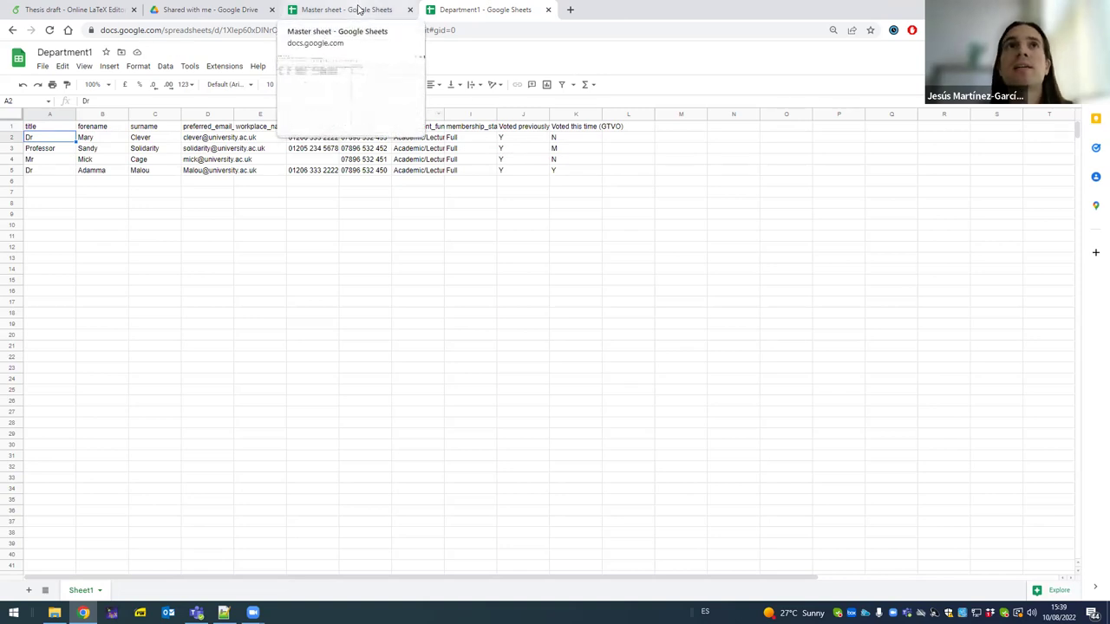
- Review Master sheet's sharing settings, keeping the Viewer role and Restricted general access
left_click(359, 8)
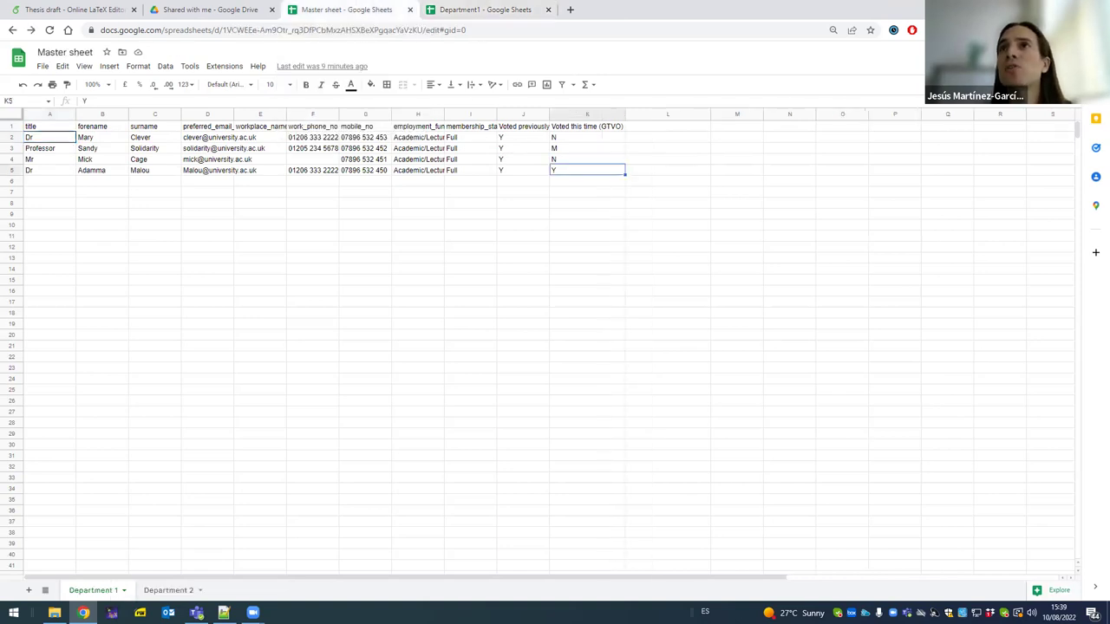
left_click(1054, 52)
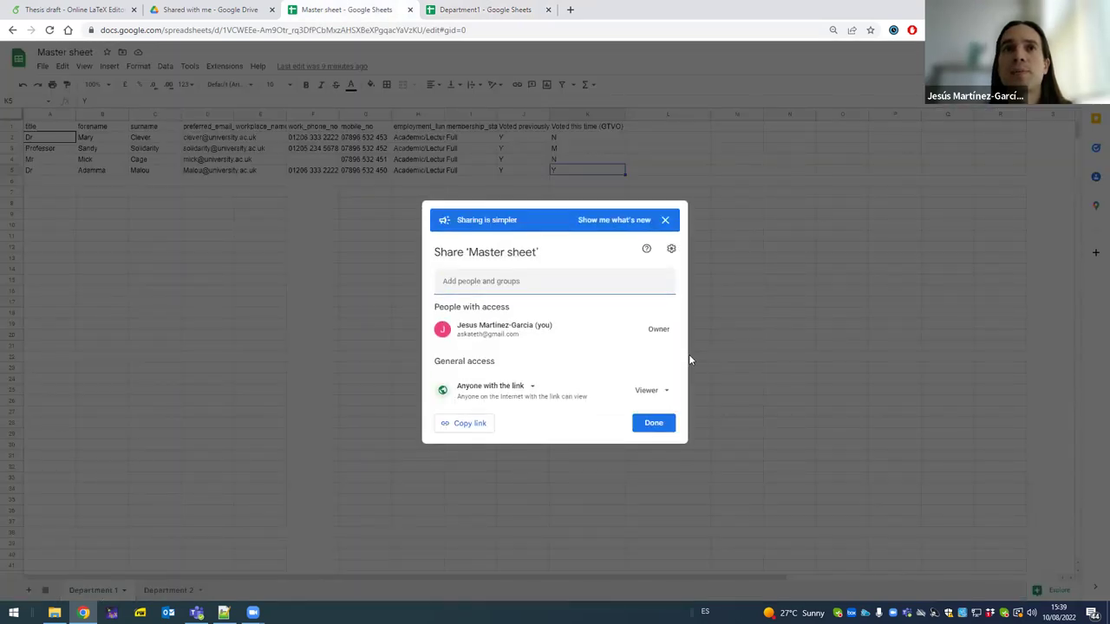
left_click(648, 394)
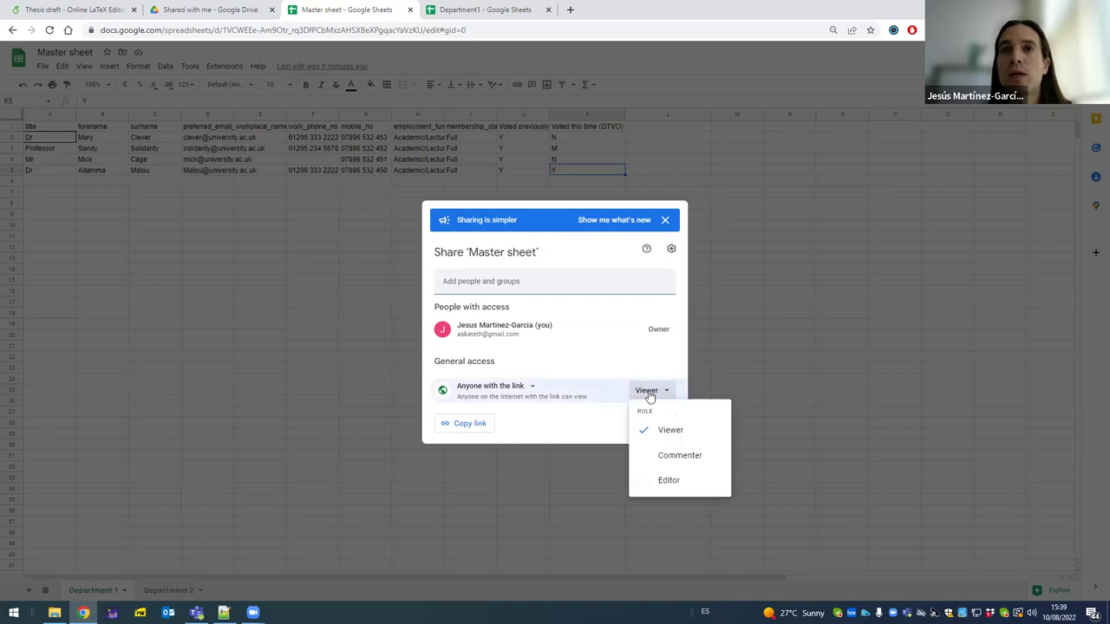
left_click(521, 393)
left_click(530, 388)
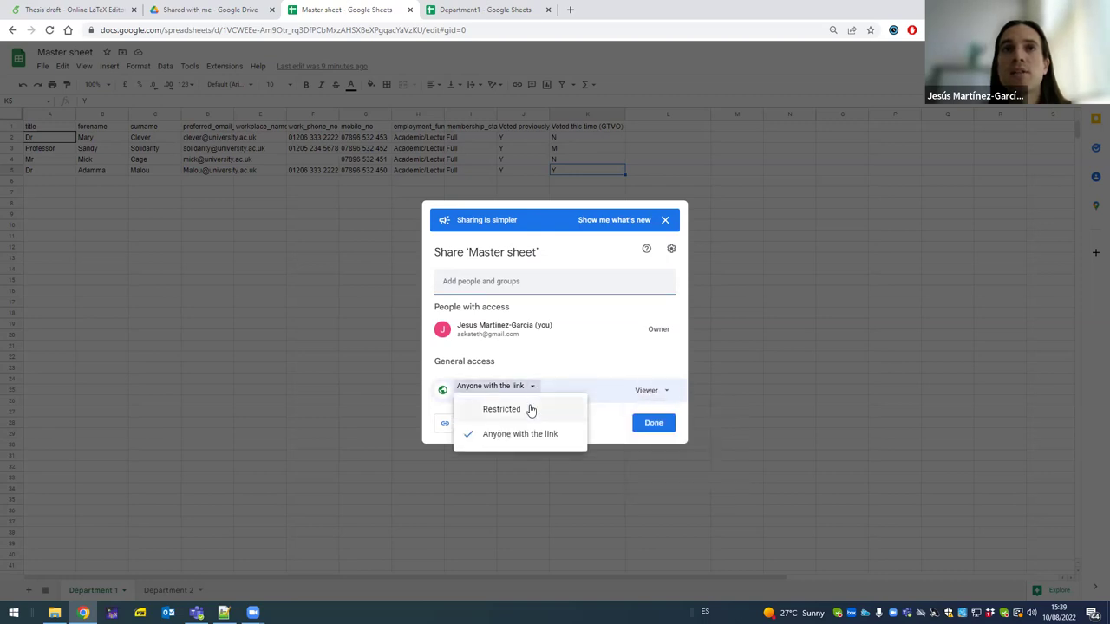
left_click(521, 410)
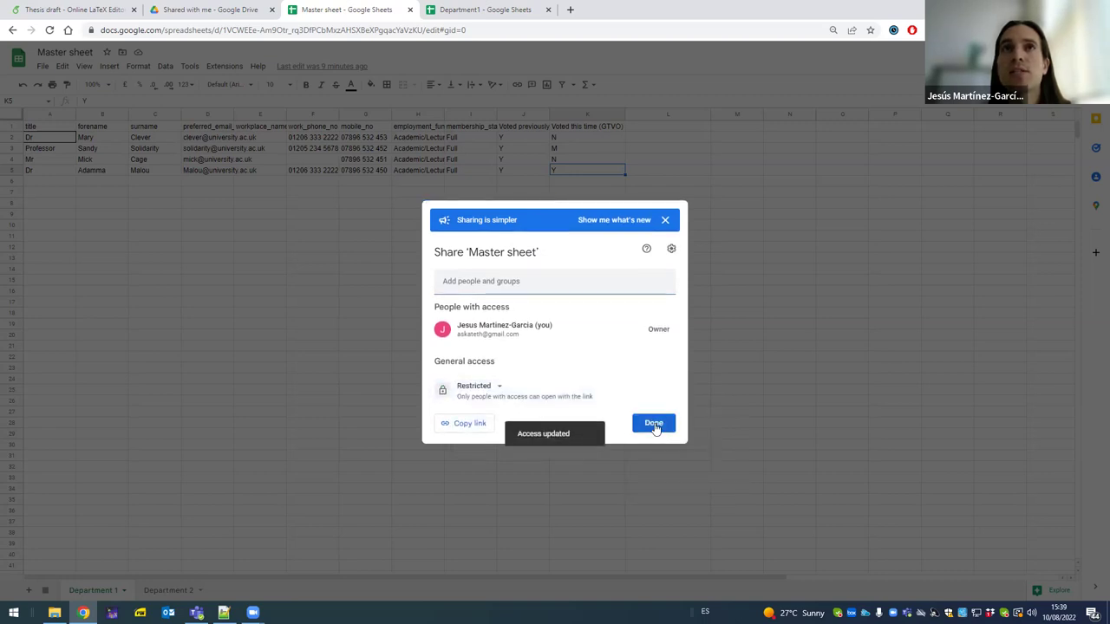
left_click(654, 423)
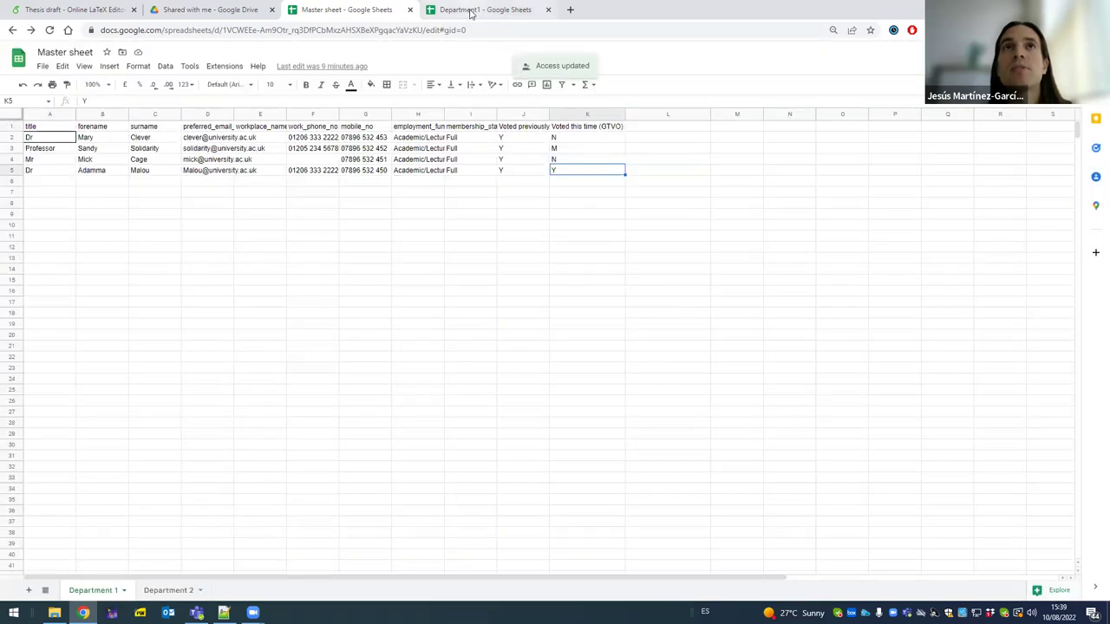
- Reload the Department1 spreadsheet and select its web address
left_click(471, 10)
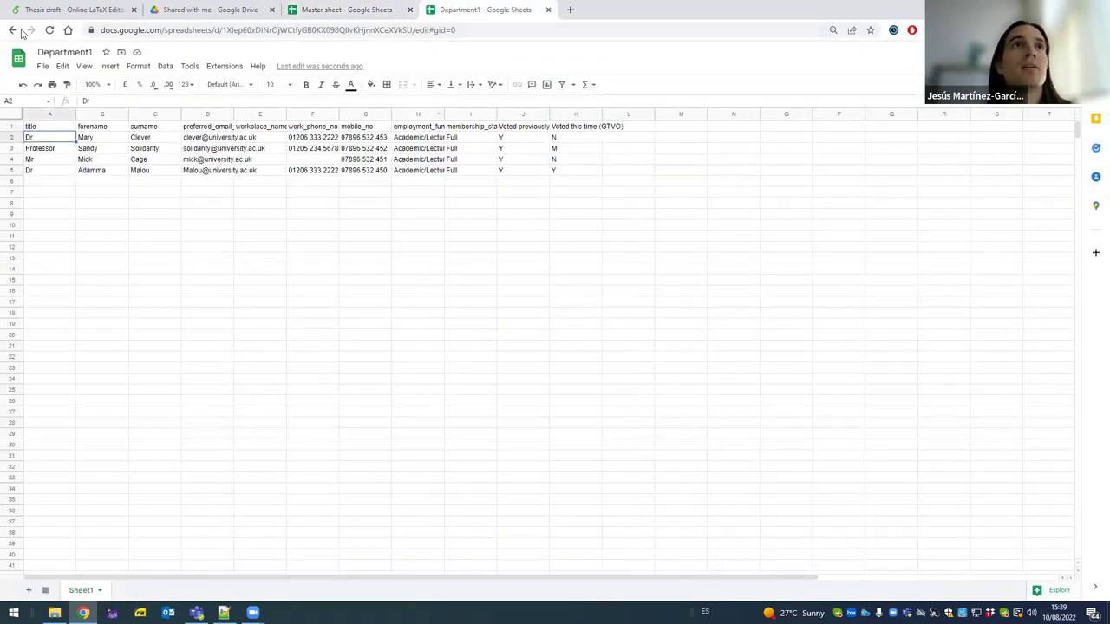
left_click(49, 30)
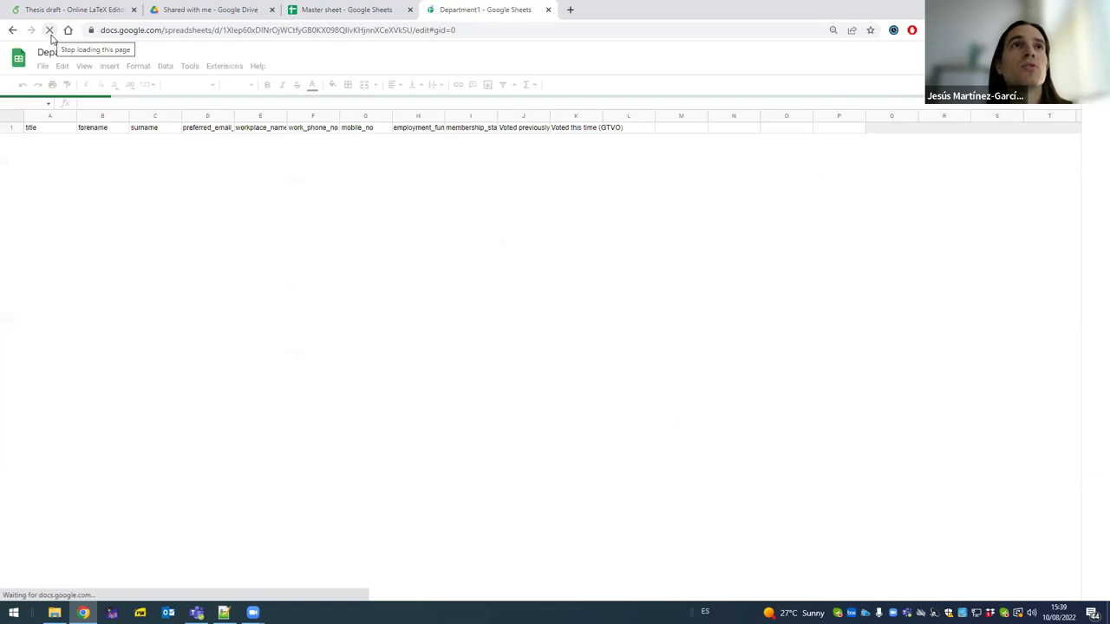
left_click(155, 32)
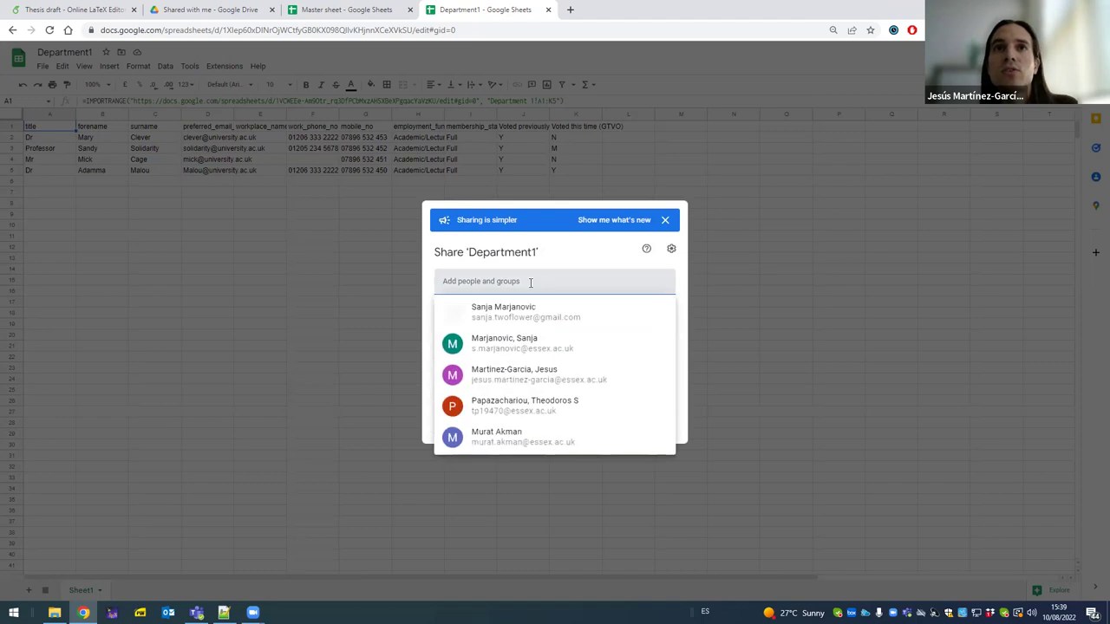
- Add the collaborator's e-mail as an Editor on Department1 and send the invitation
key("ctrl+a")
key("ctrl+v")
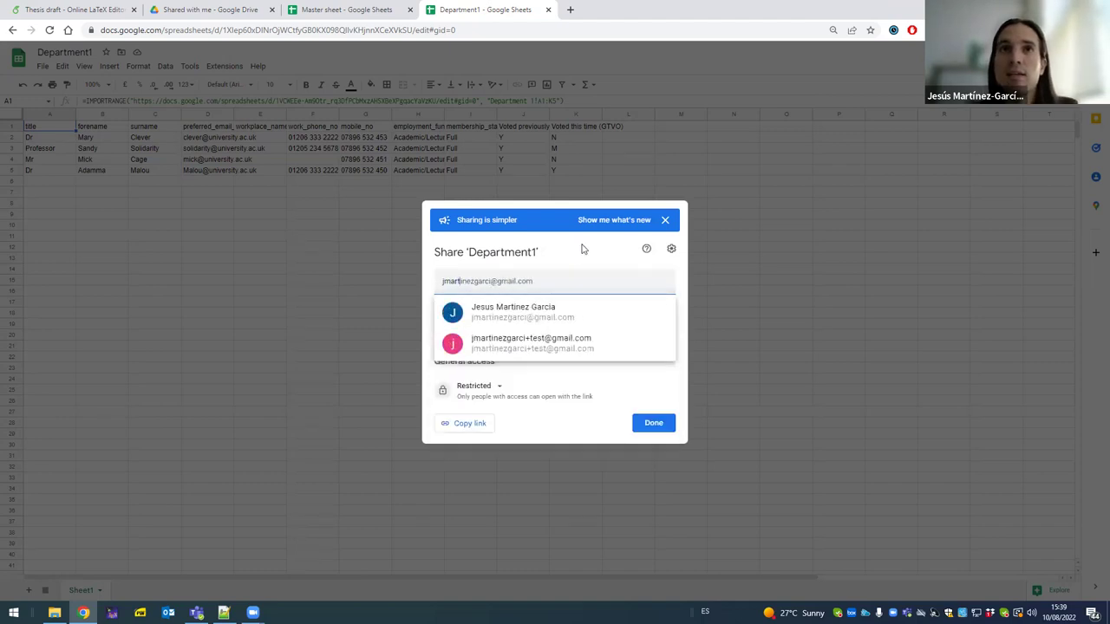
left_click(558, 321)
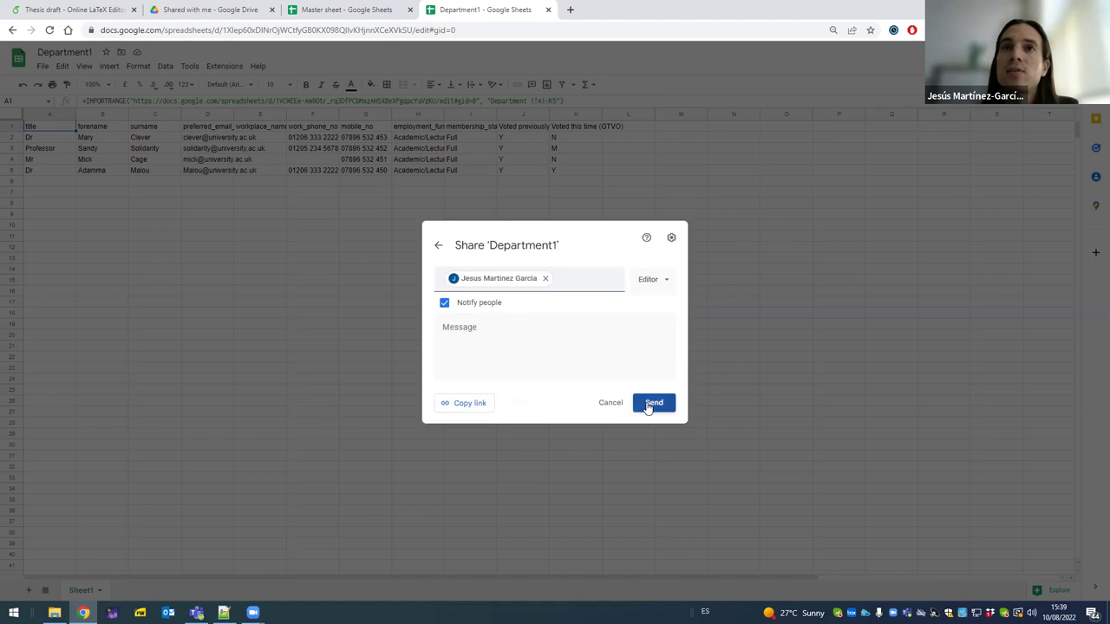
left_click(648, 405)
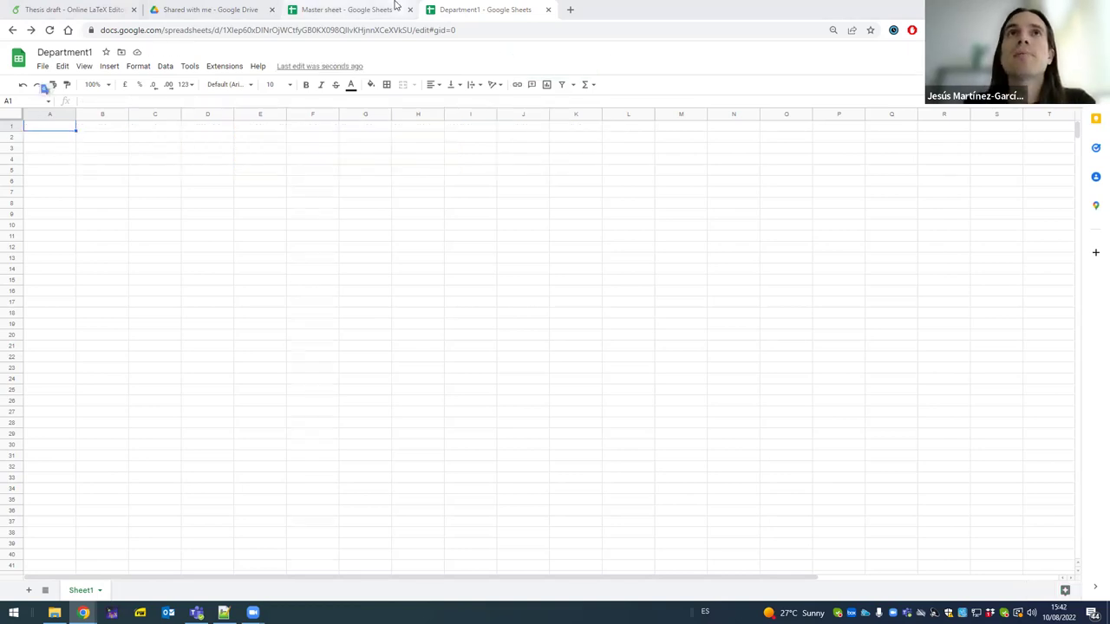
- Dismiss Master sheet's sharing banner and settings, then clear the stray text from Department1's A1
left_click(386, 9)
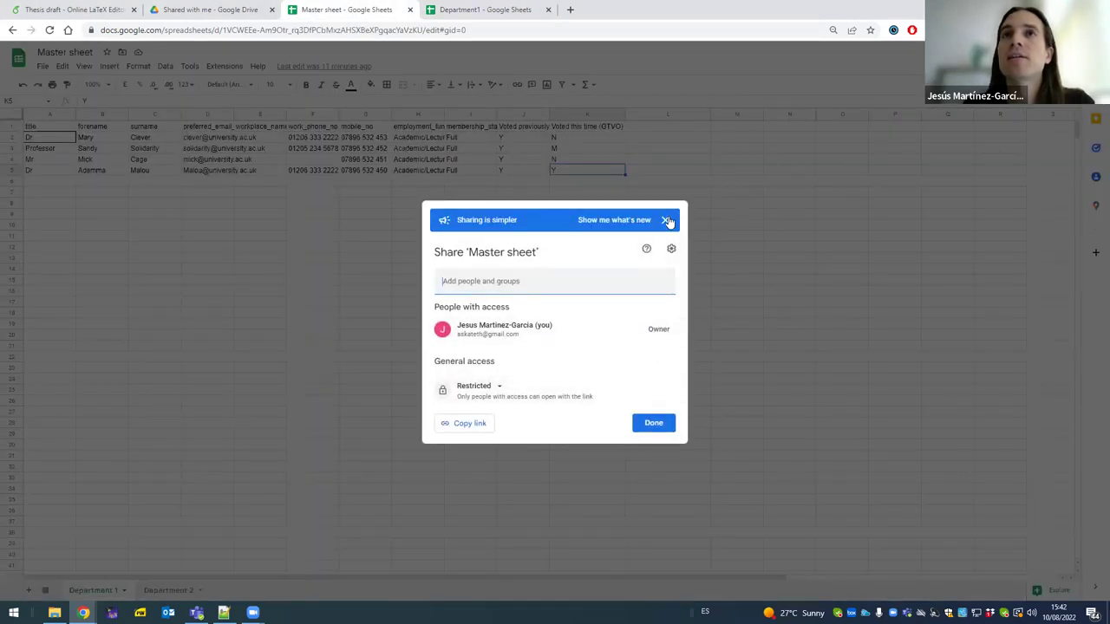
left_click(667, 221)
left_click(652, 410)
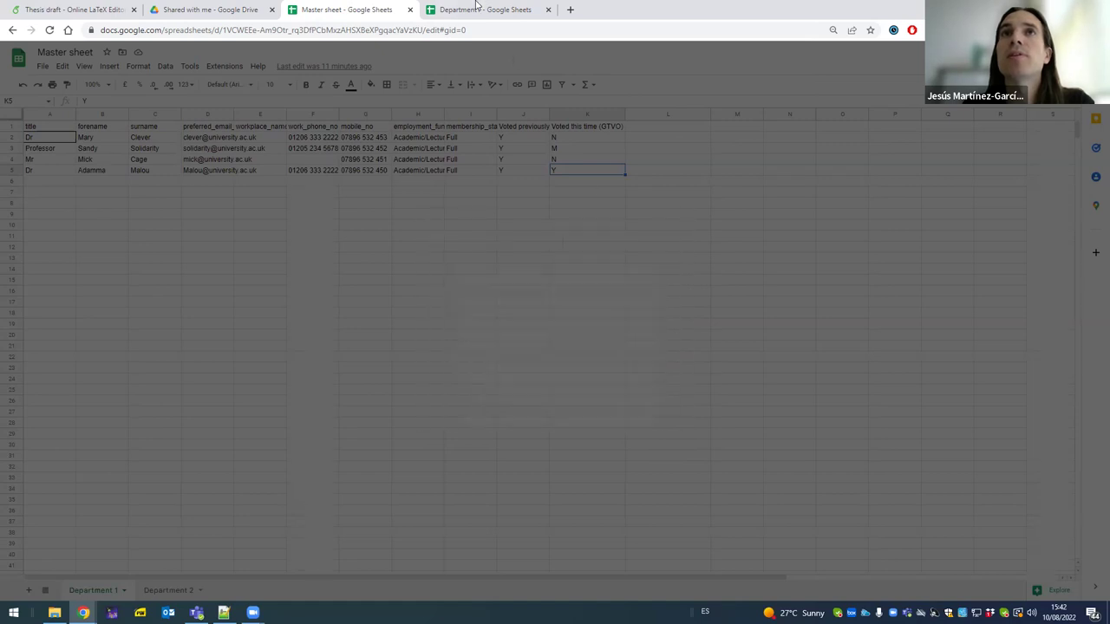
left_click(479, 10)
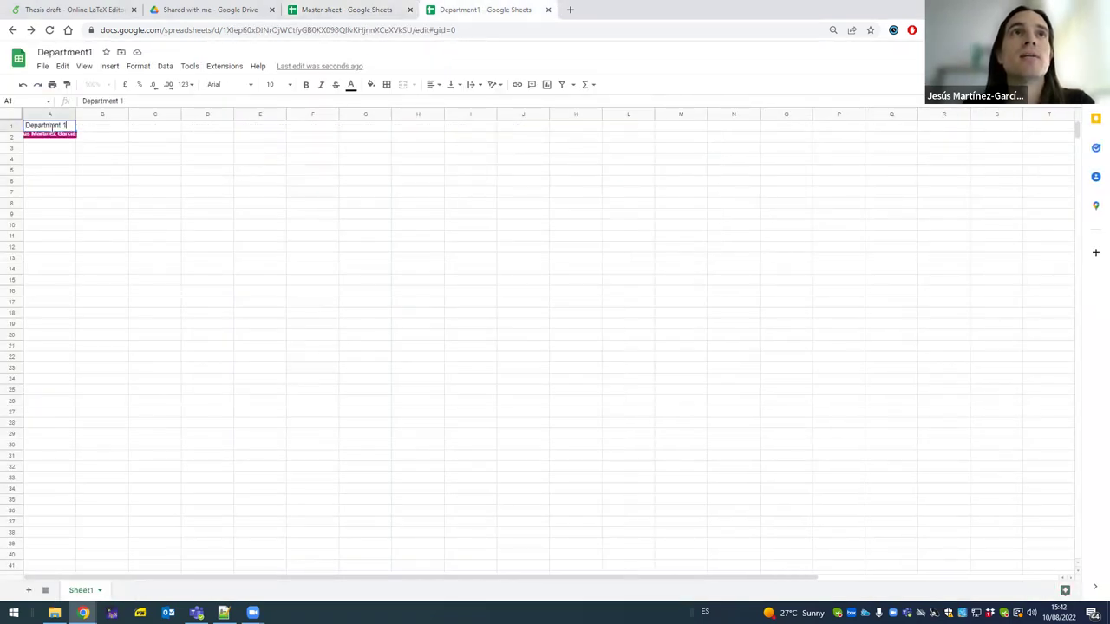
key("Return")
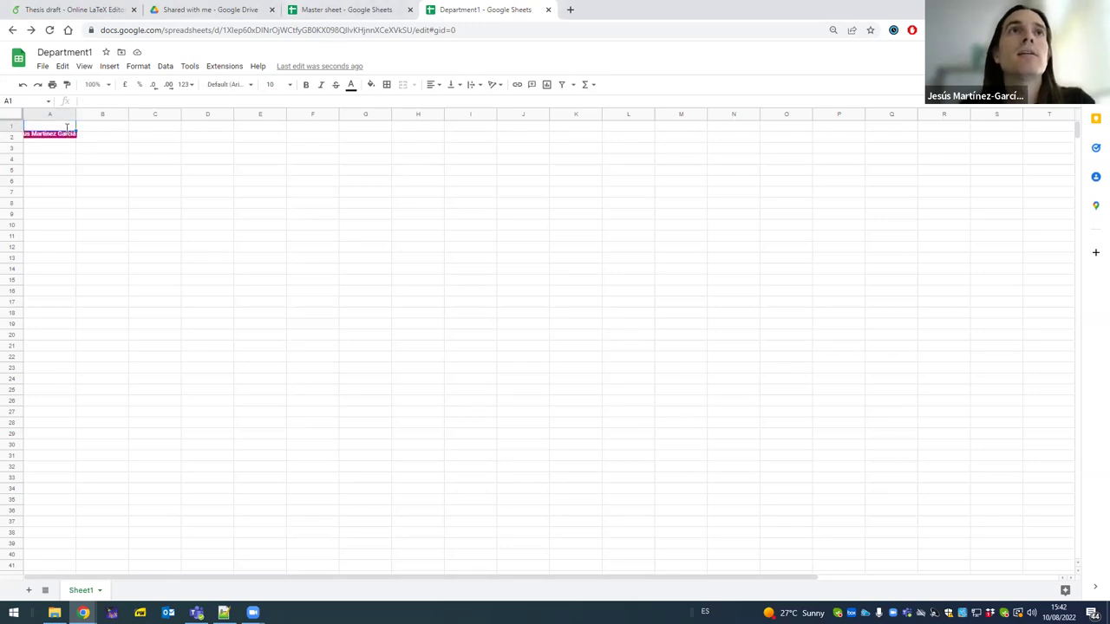
- Copy the IMPORTRANGE template from Notepad++ and paste it into Department1's A1
left_click(305, 11)
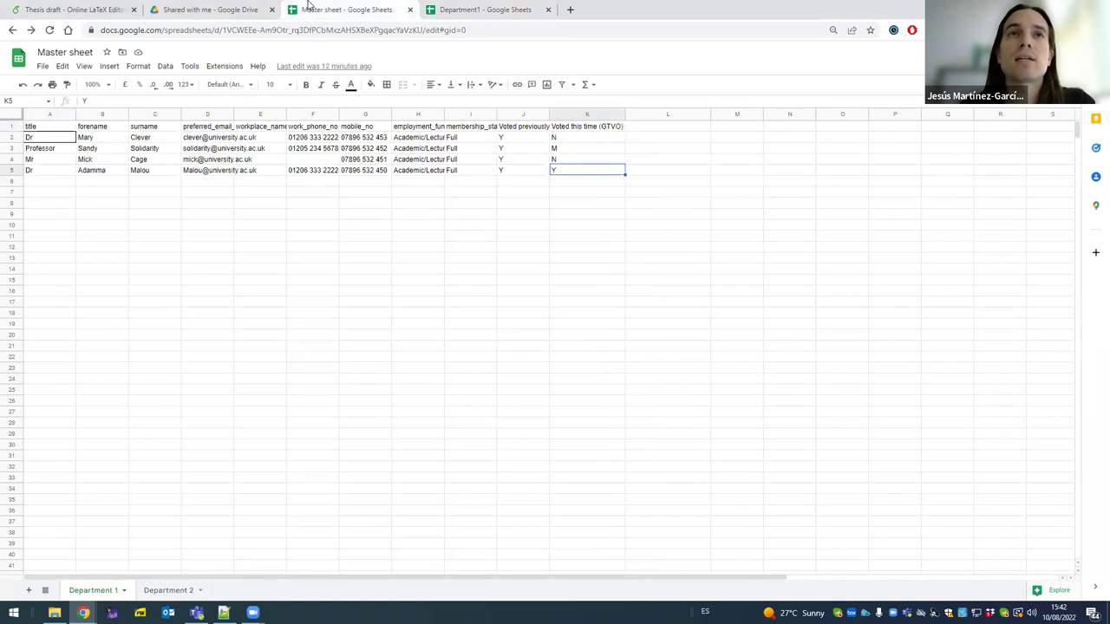
key("alt+Tab")
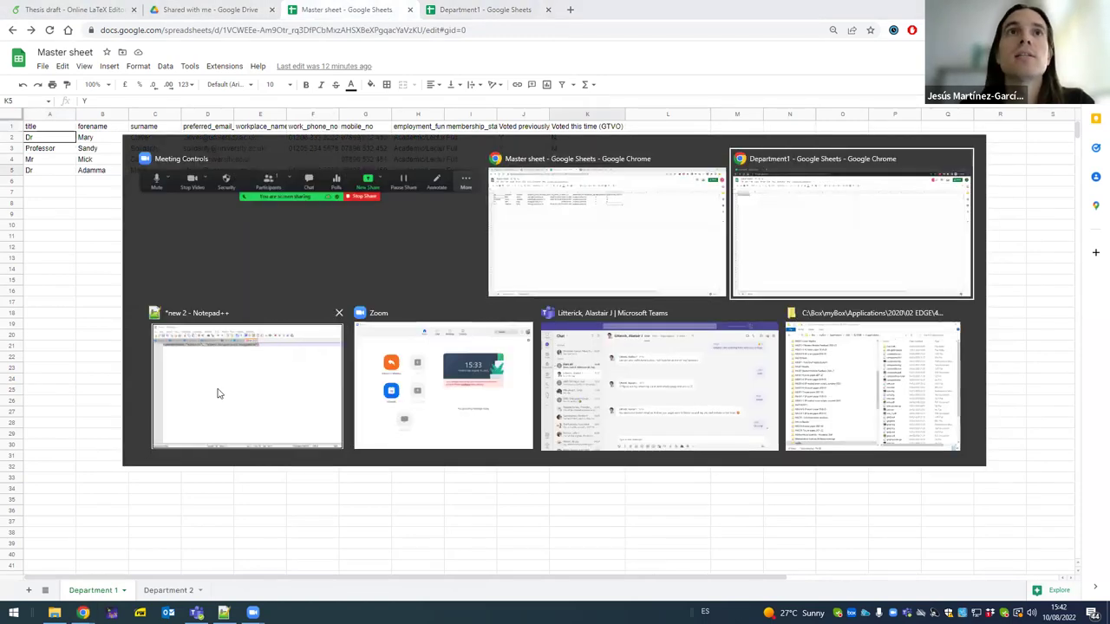
left_click(218, 394)
right_click(121, 69)
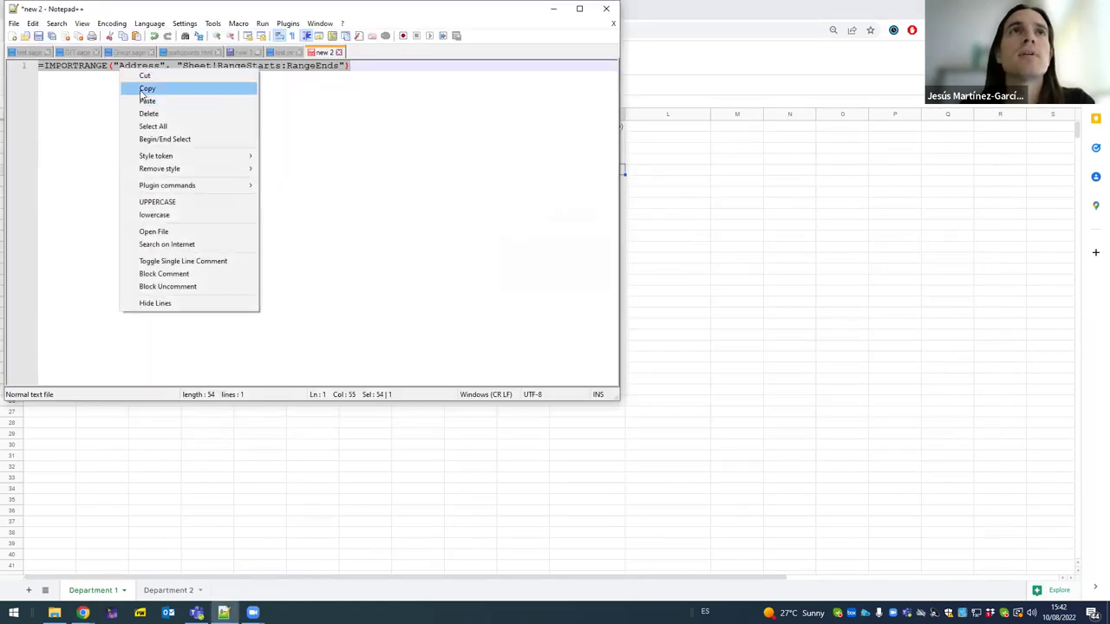
left_click(144, 88)
left_click(760, 243)
left_click(459, 10)
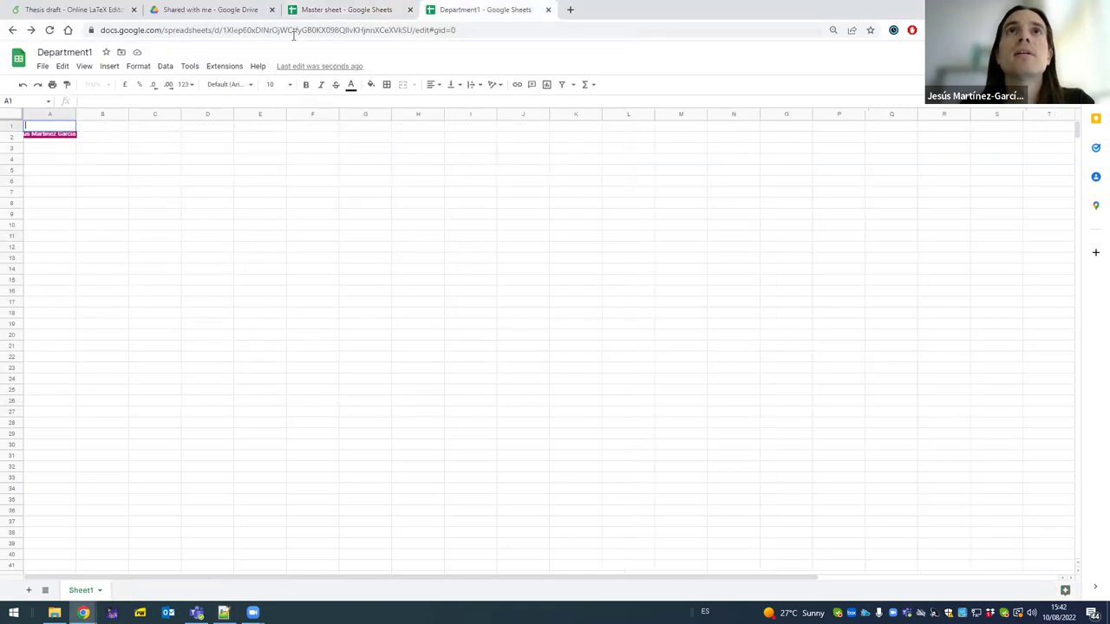
type("=IMPORTRANGE(\"Address\", \"Sheet!RangeStarts:RangeEnds\")")
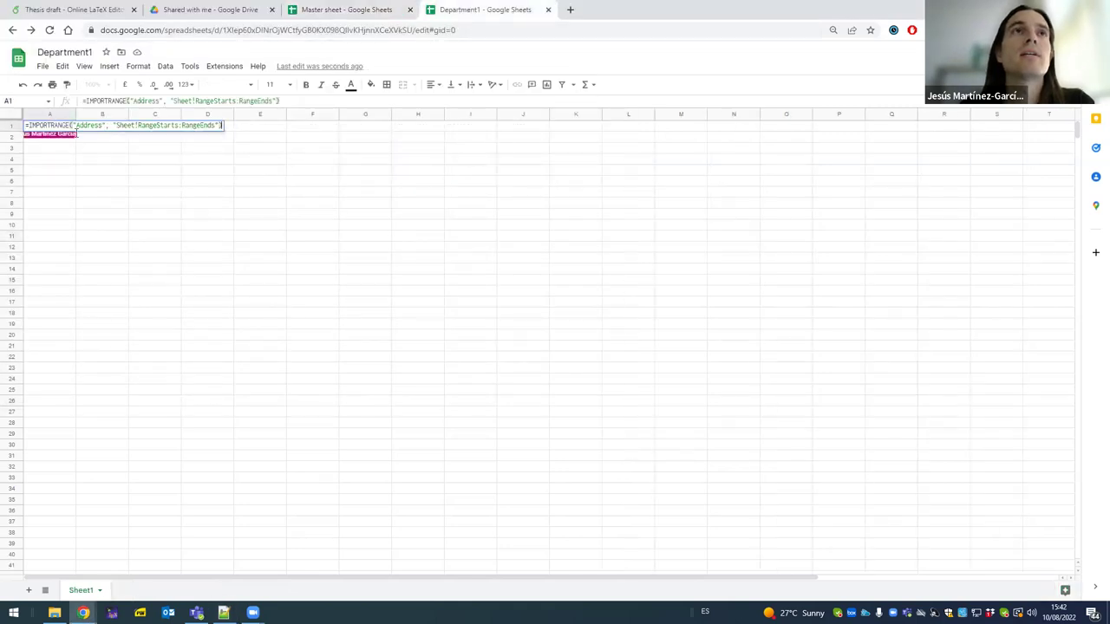
- Replace the Address placeholder with the Master sheet's URL
left_click(329, 11)
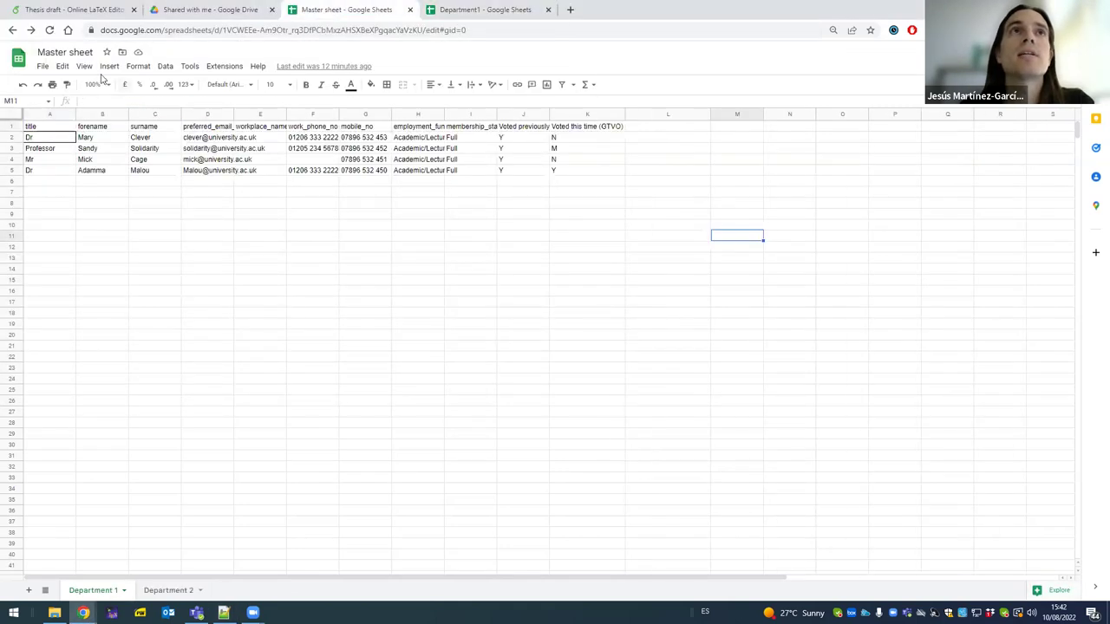
left_click(140, 33)
left_click(442, 9)
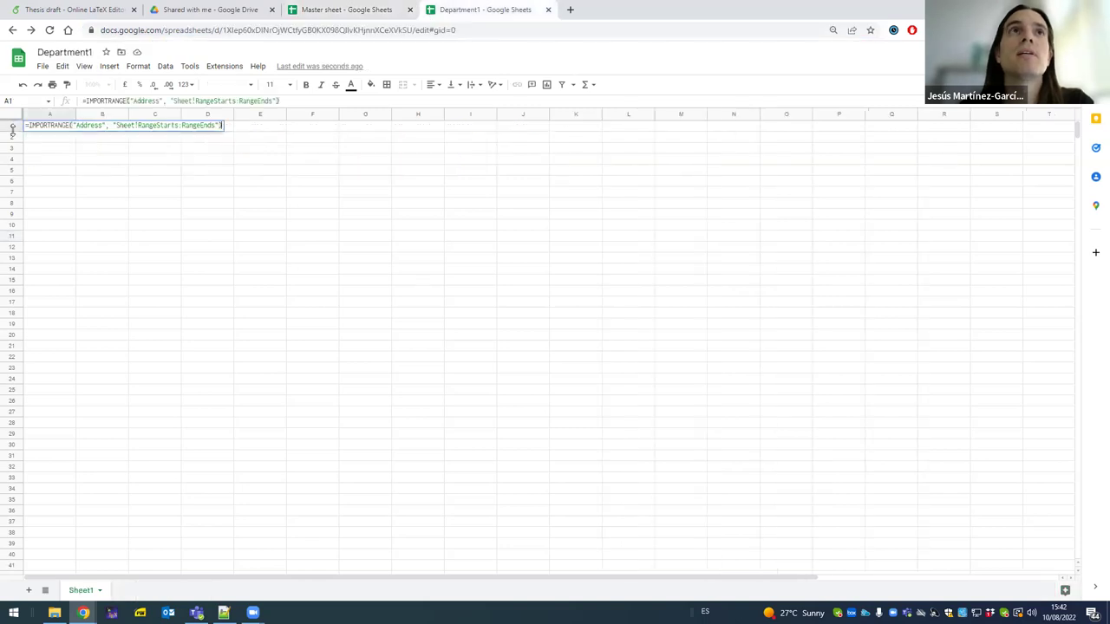
double_click(83, 124)
left_click(225, 127)
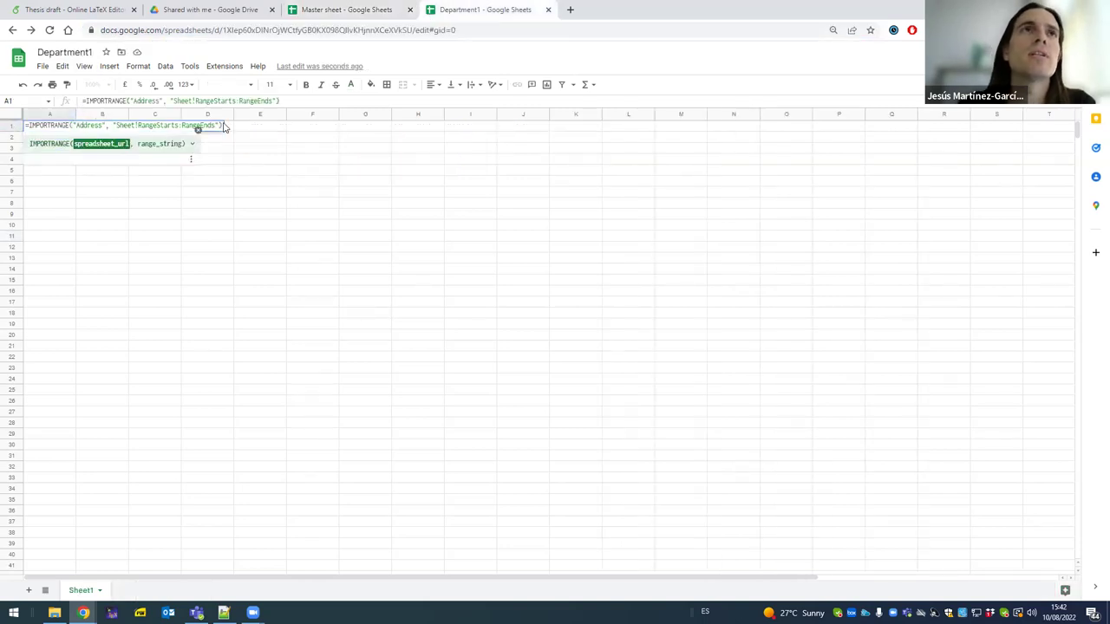
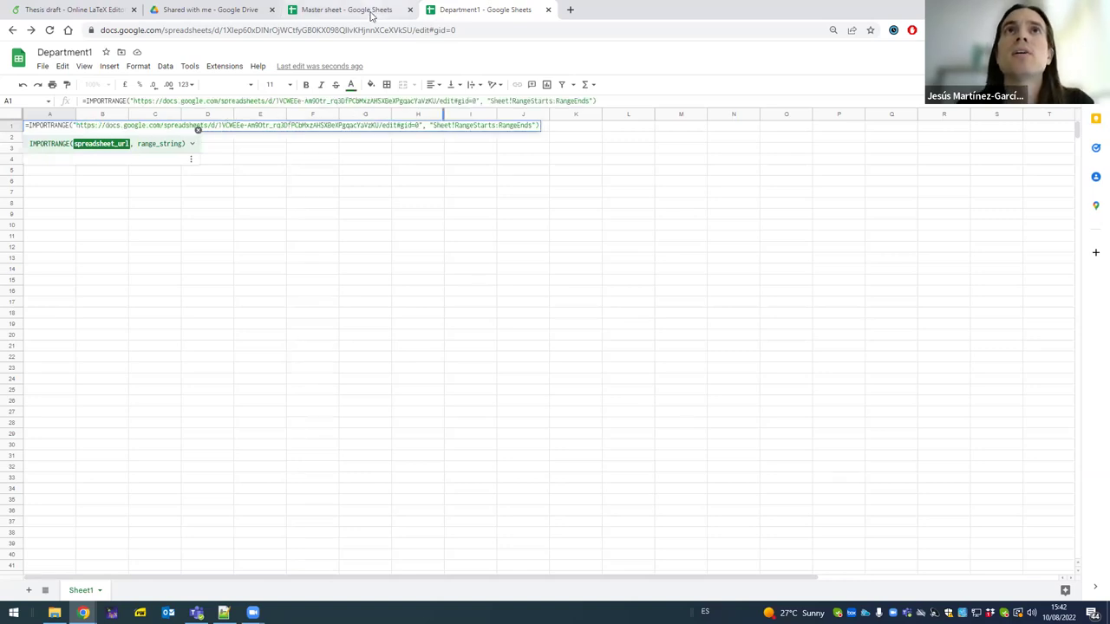
- Change the range string to Department 1!A1:K5 and enter the formula
left_click_drag(433, 126, 452, 125)
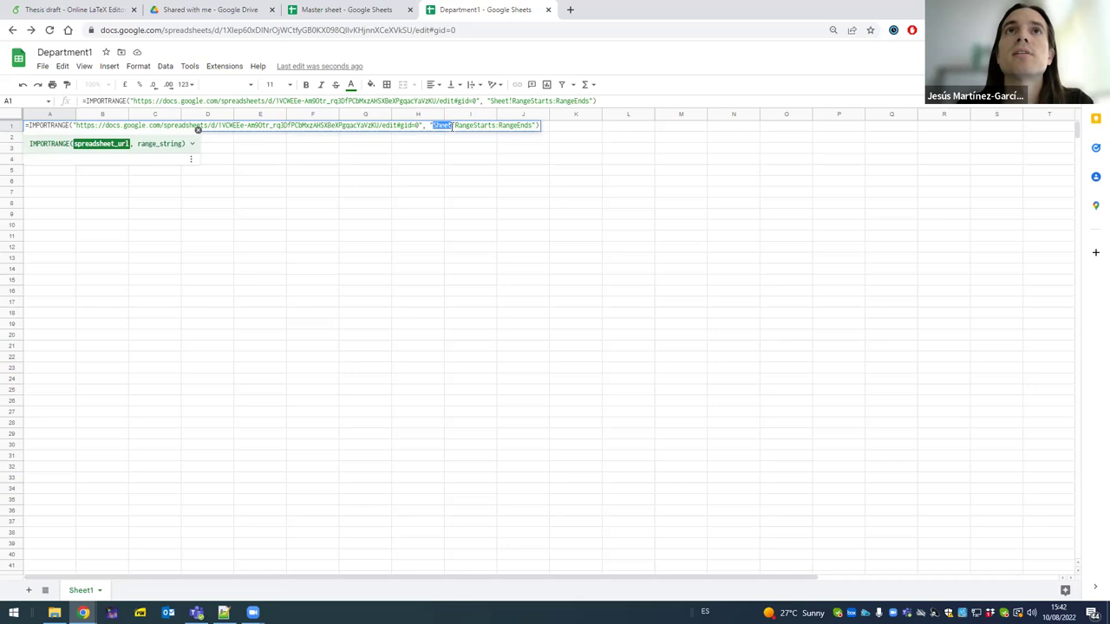
type("Department")
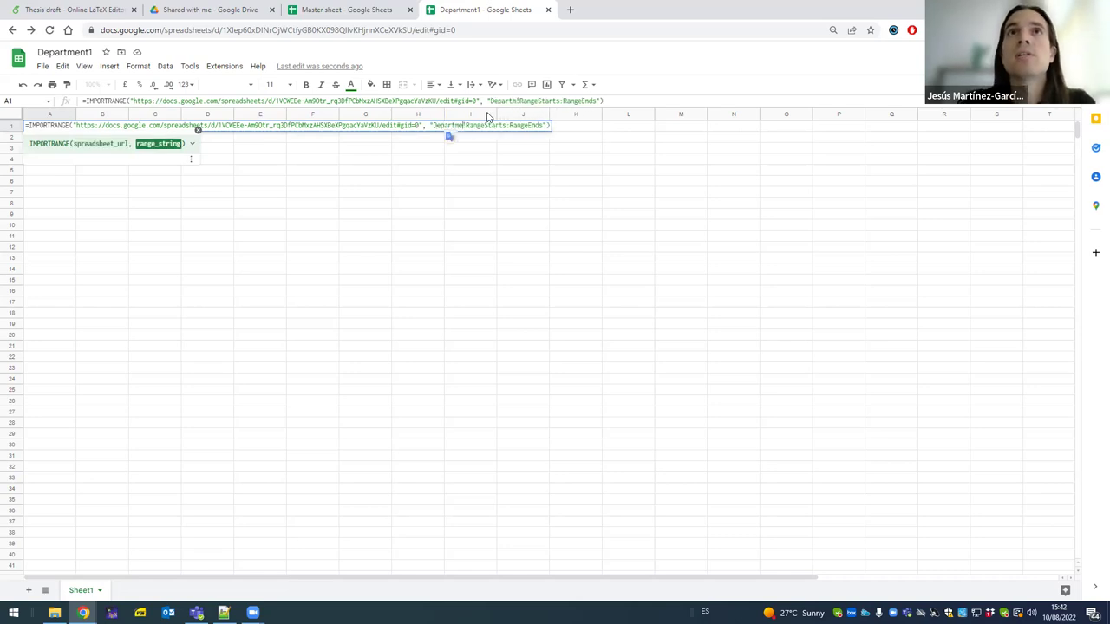
key("ctrl+shift+Right")
key("ctrl+shift+Right")
key("ctrl+shift+Right")
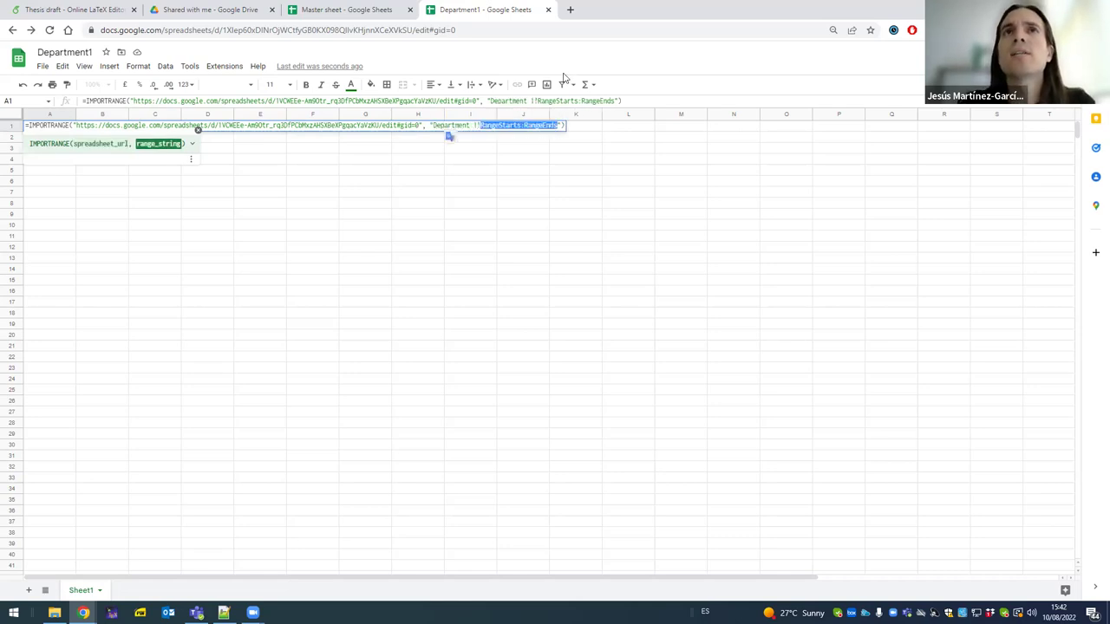
key("ctrl+shift+Left")
key("ctrl+shift+Left")
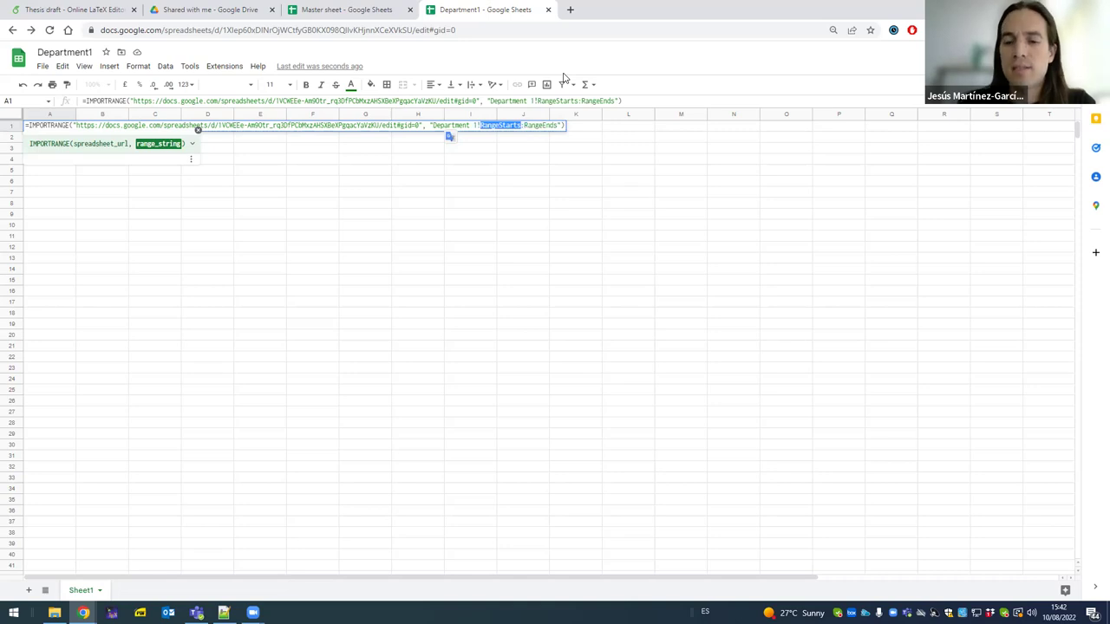
type("A1:")
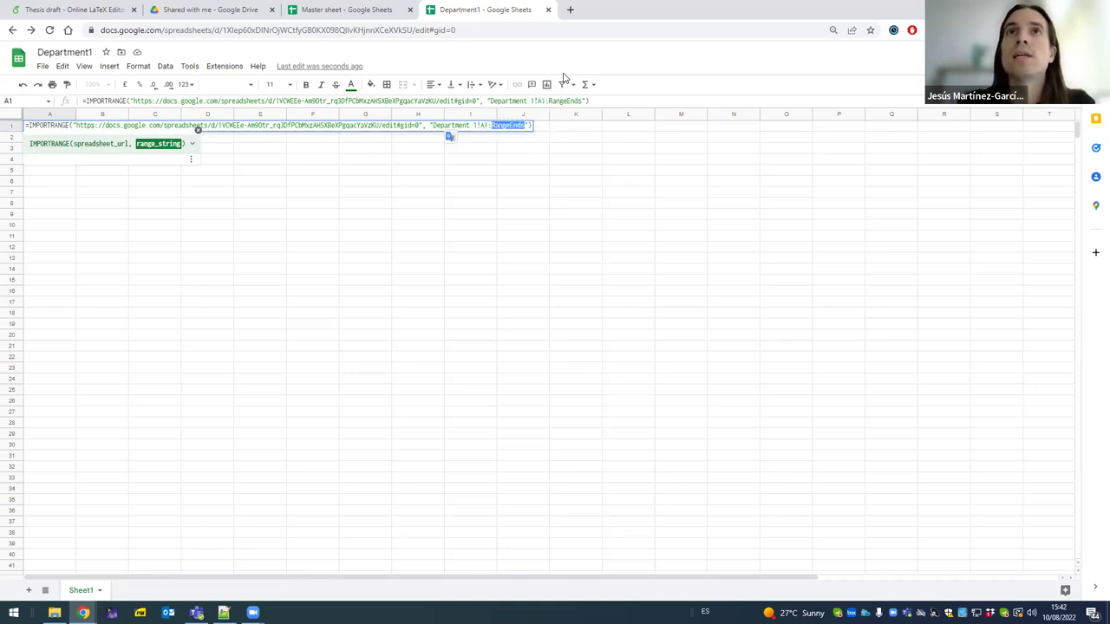
type("K5")
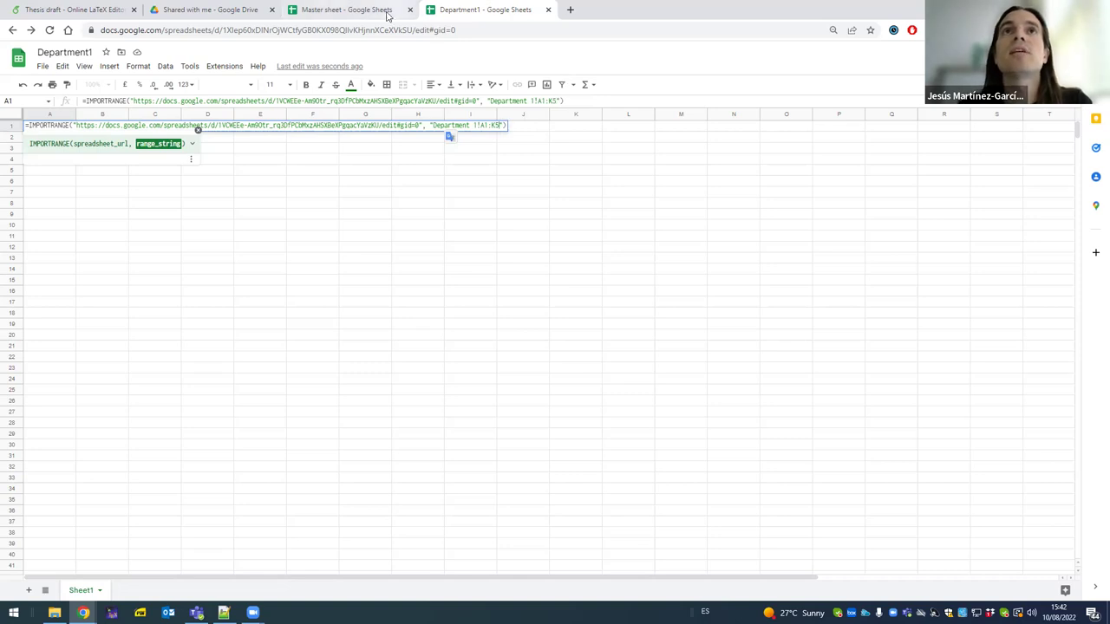
left_click(386, 16)
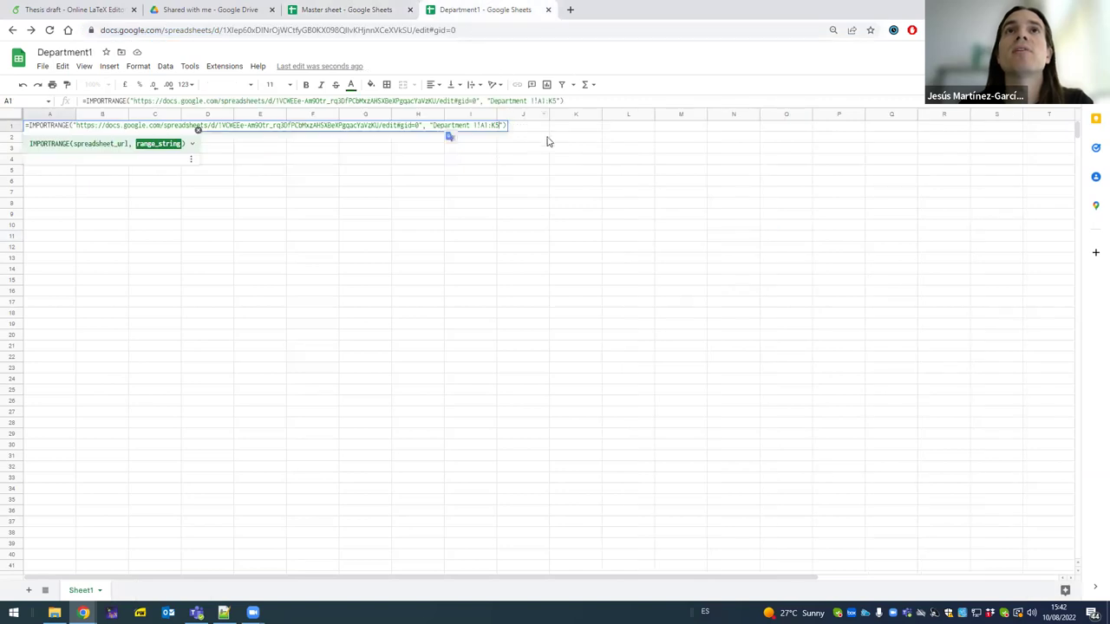
key("Return")
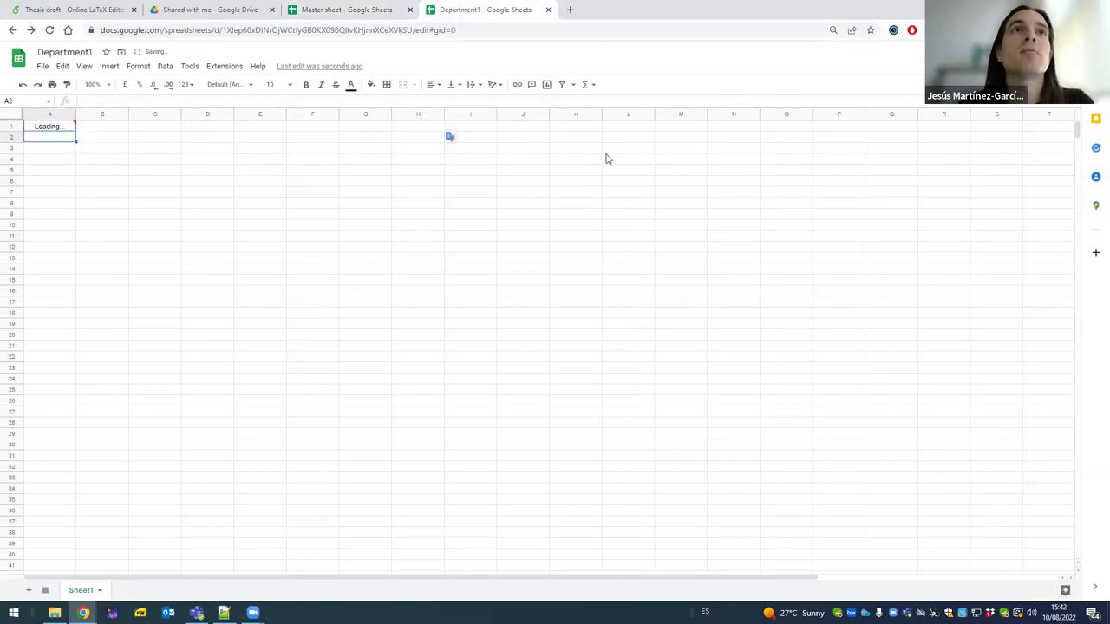
- Allow access between the two spreadsheets so the member table imports
left_click(55, 130)
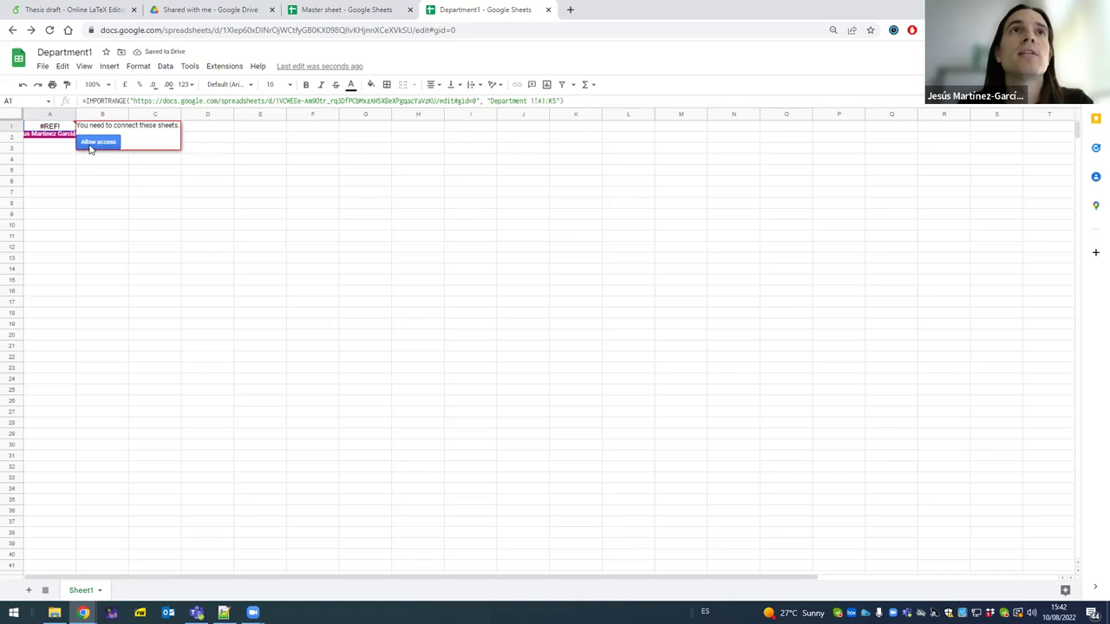
left_click(311, 9)
left_click(496, 9)
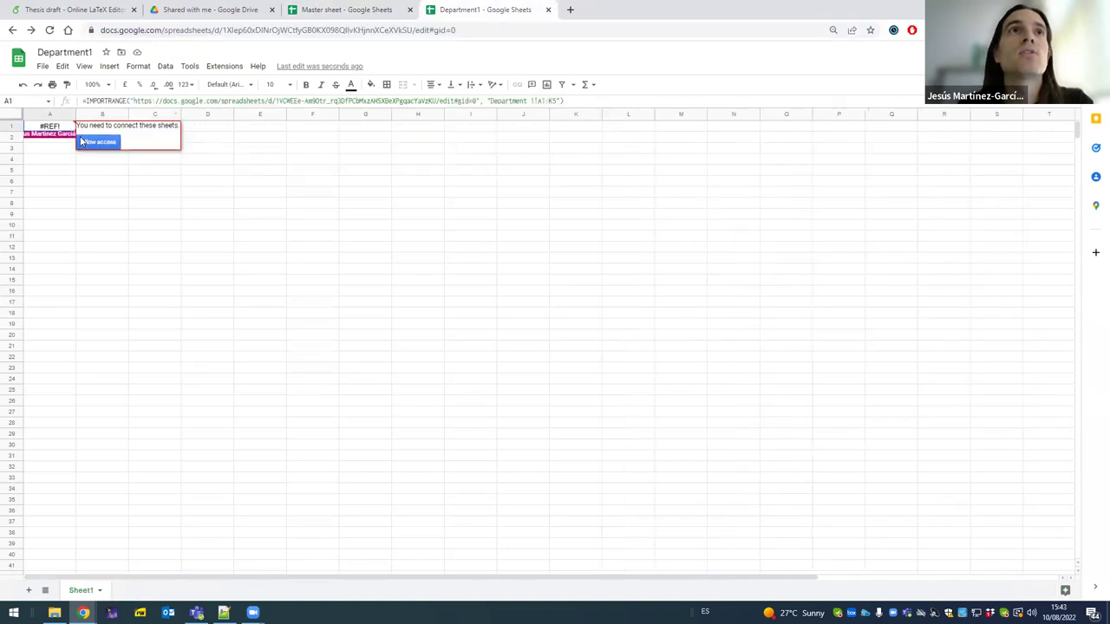
left_click(100, 143)
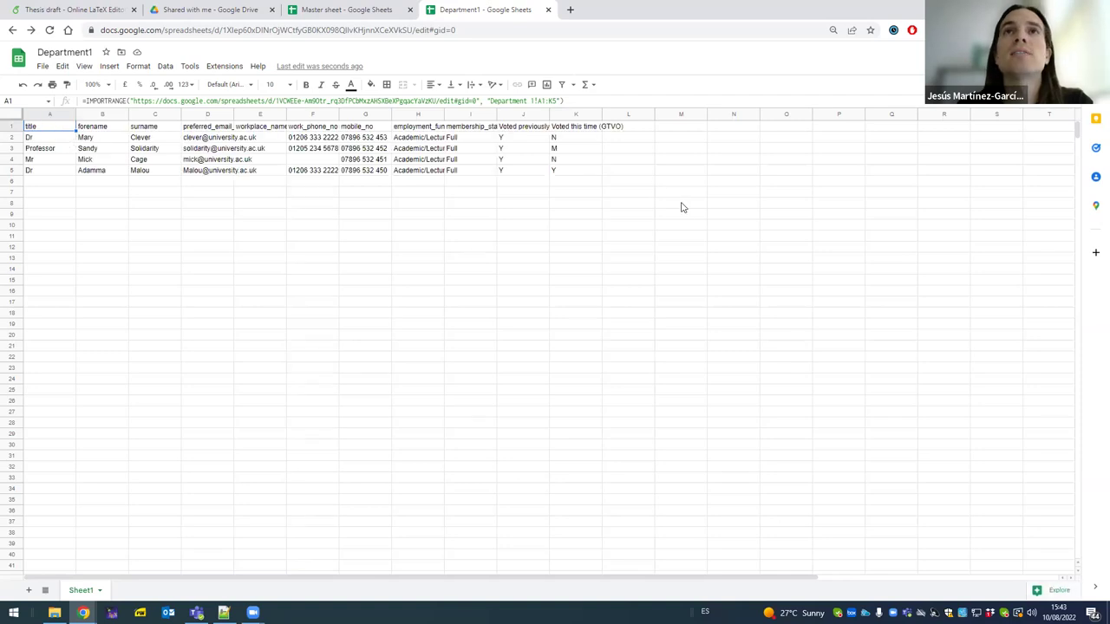
left_click(172, 149)
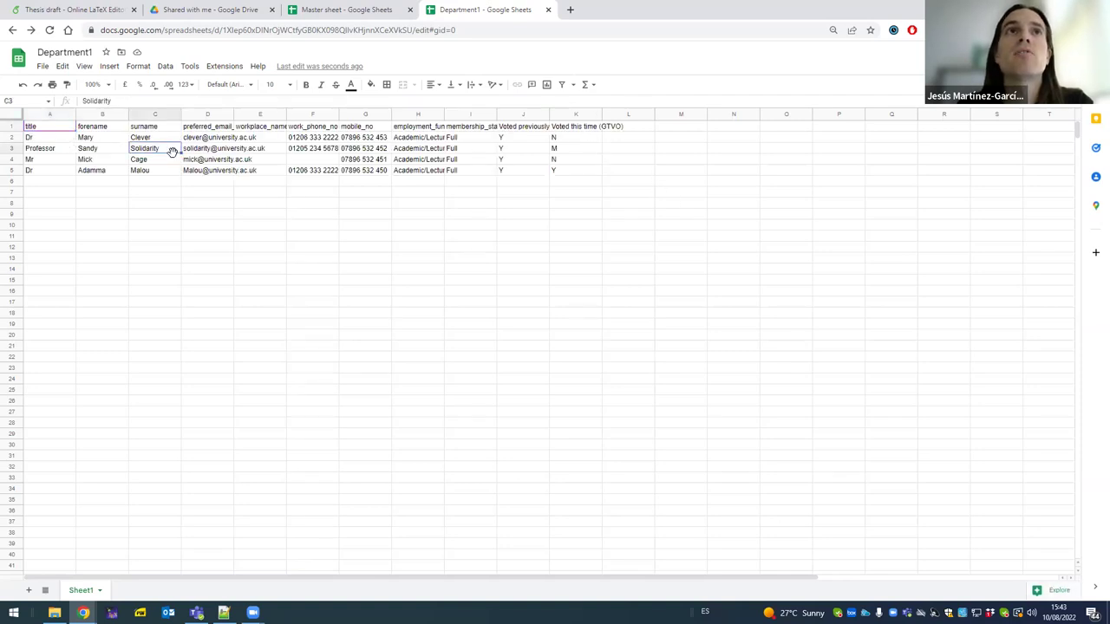
type("d")
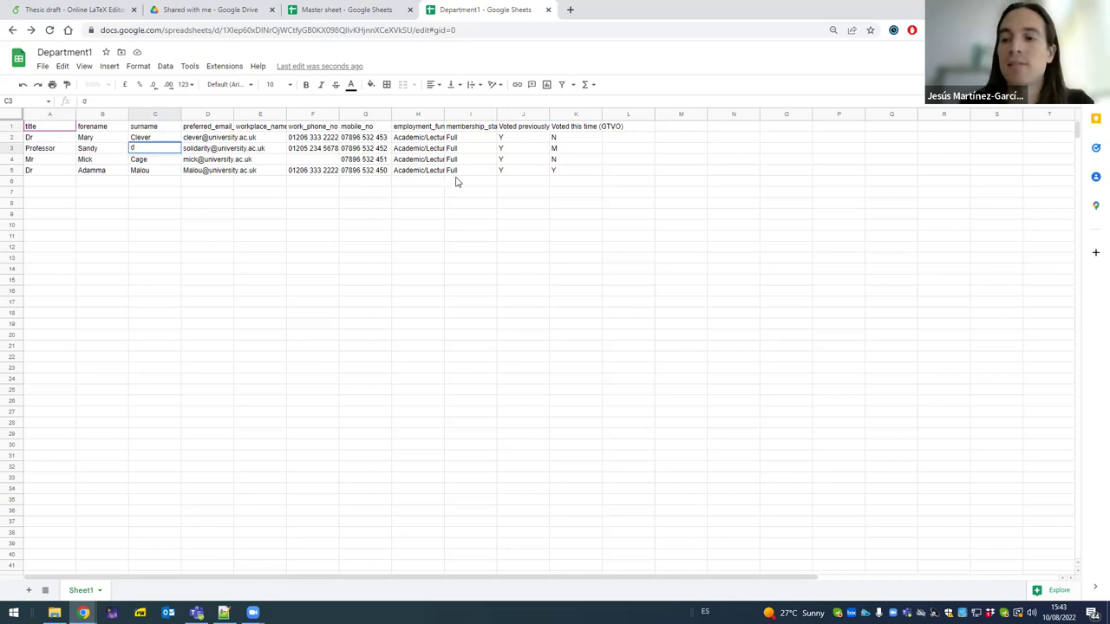
key("Return")
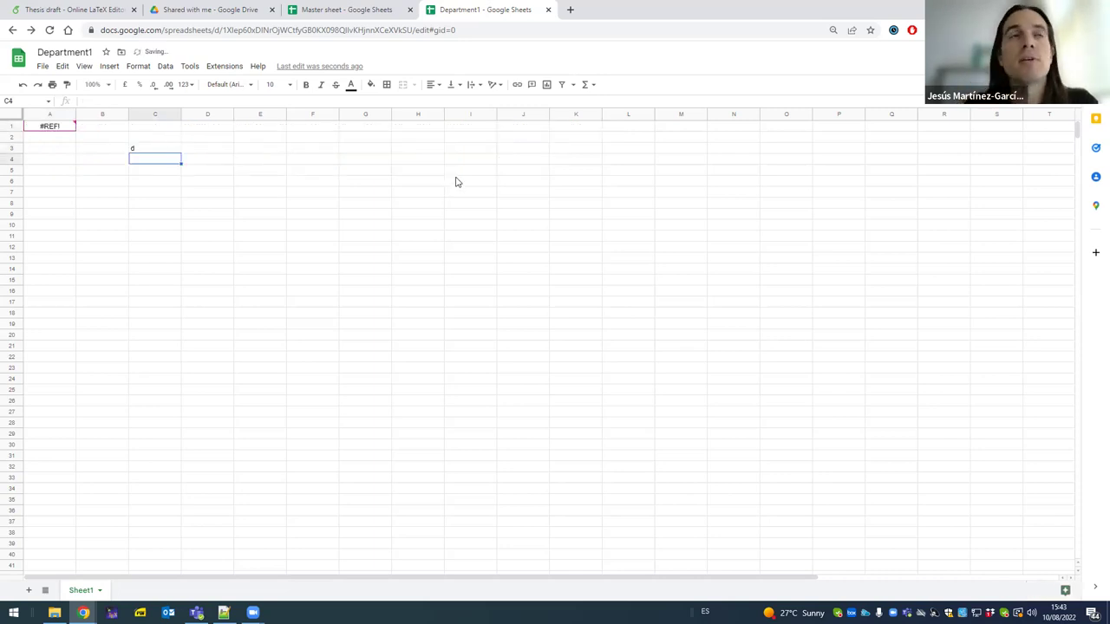
left_click(229, 180)
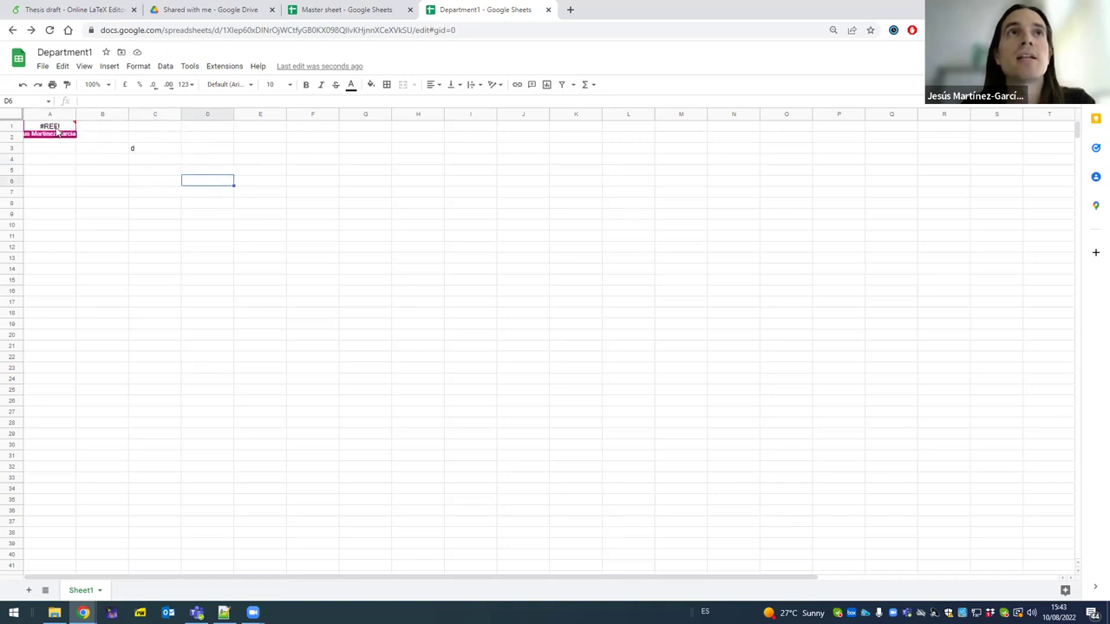
mouse_move(61, 131)
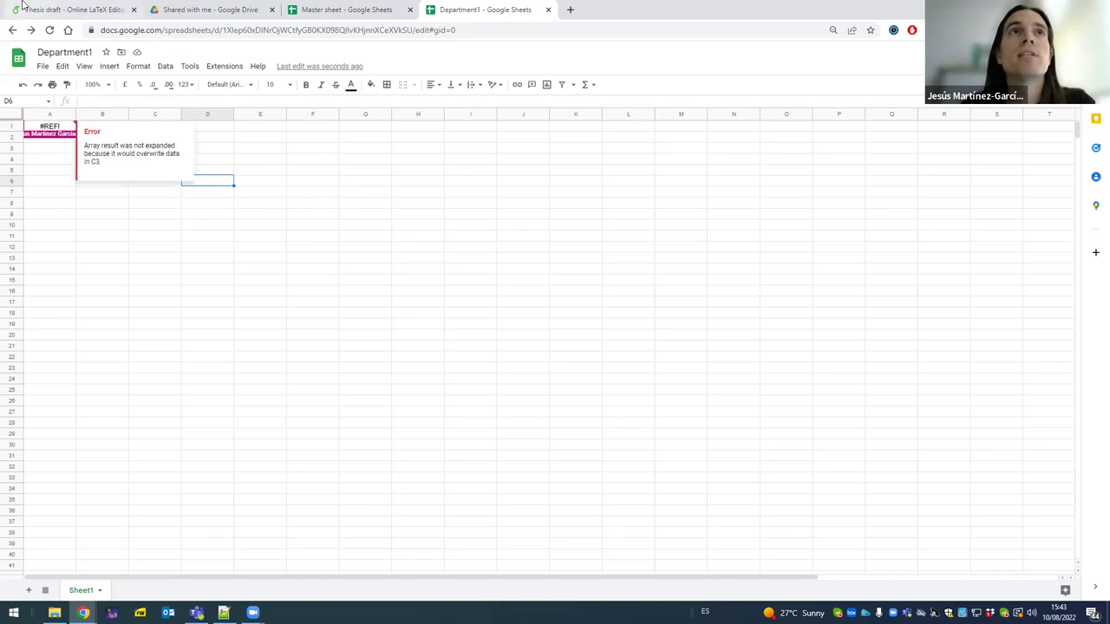
left_click(23, 84)
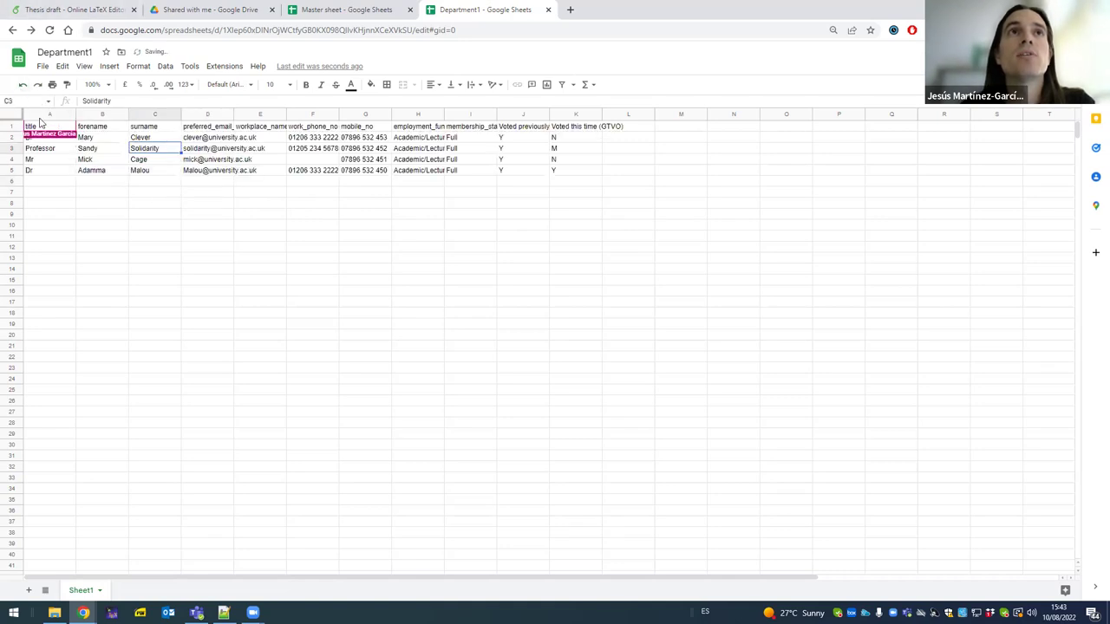
left_click(64, 128)
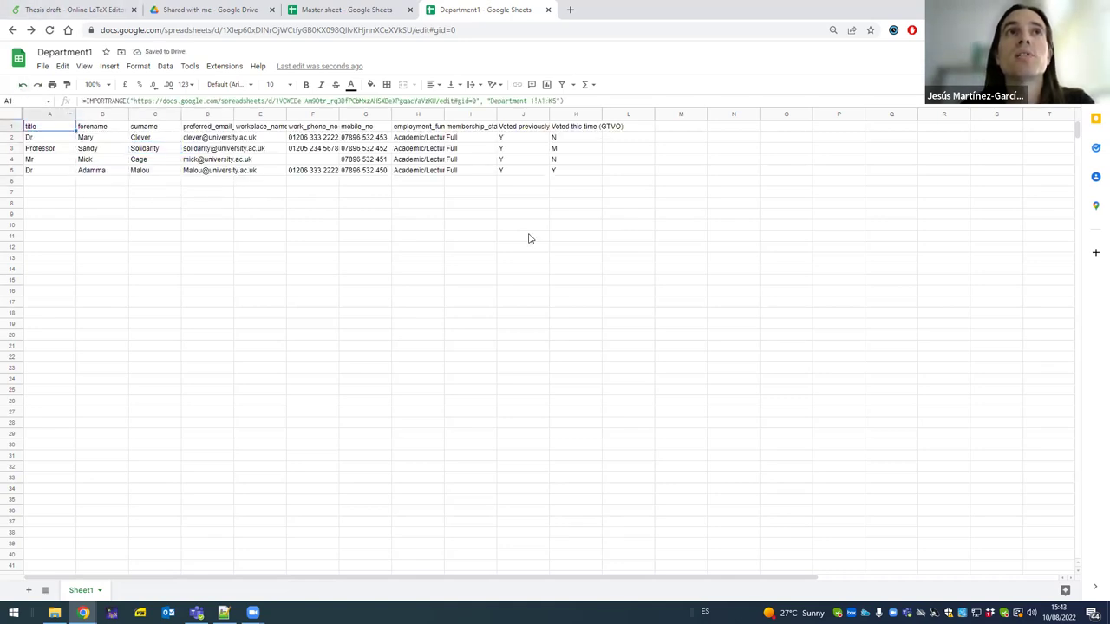
- Select the imported table A1:K5 and add a protected range for it
left_click(579, 172, "shift")
right_click(579, 172)
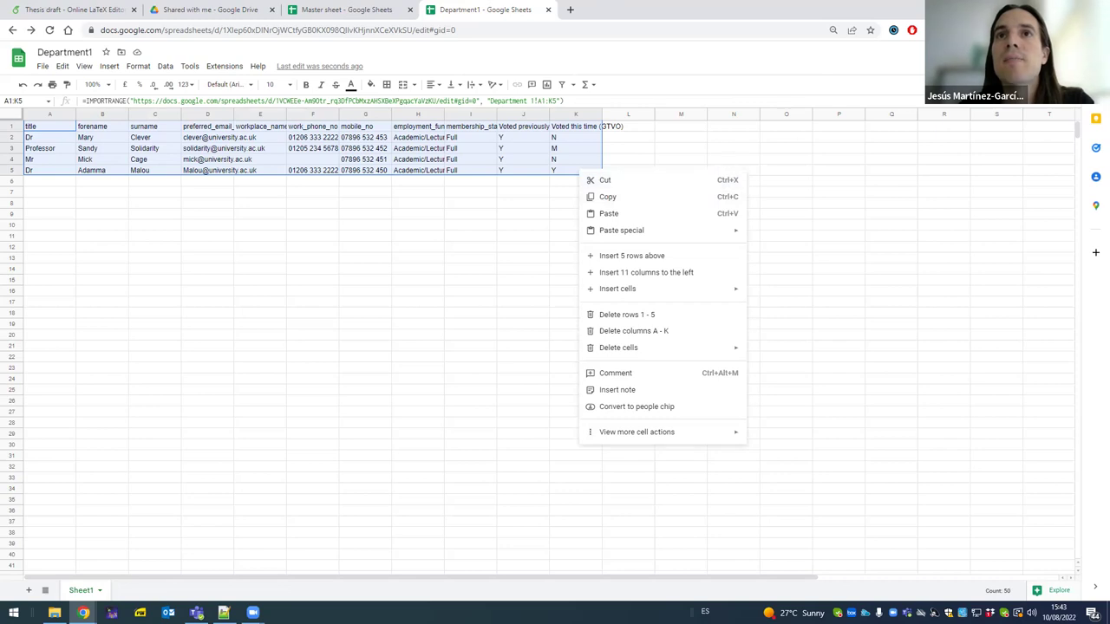
key("Escape")
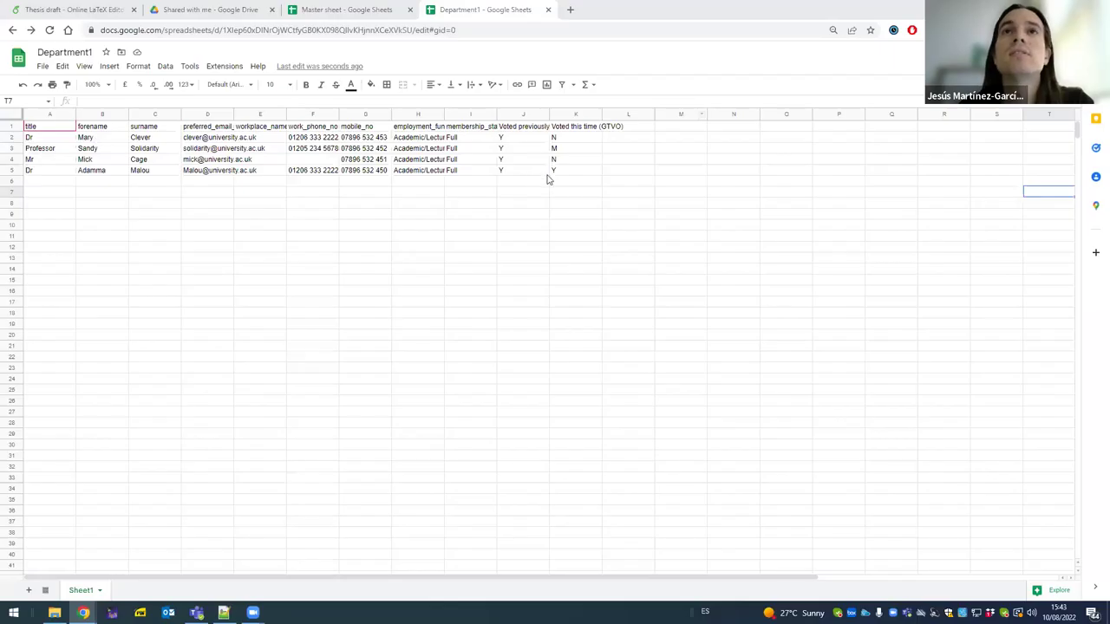
left_click(572, 172, "shift")
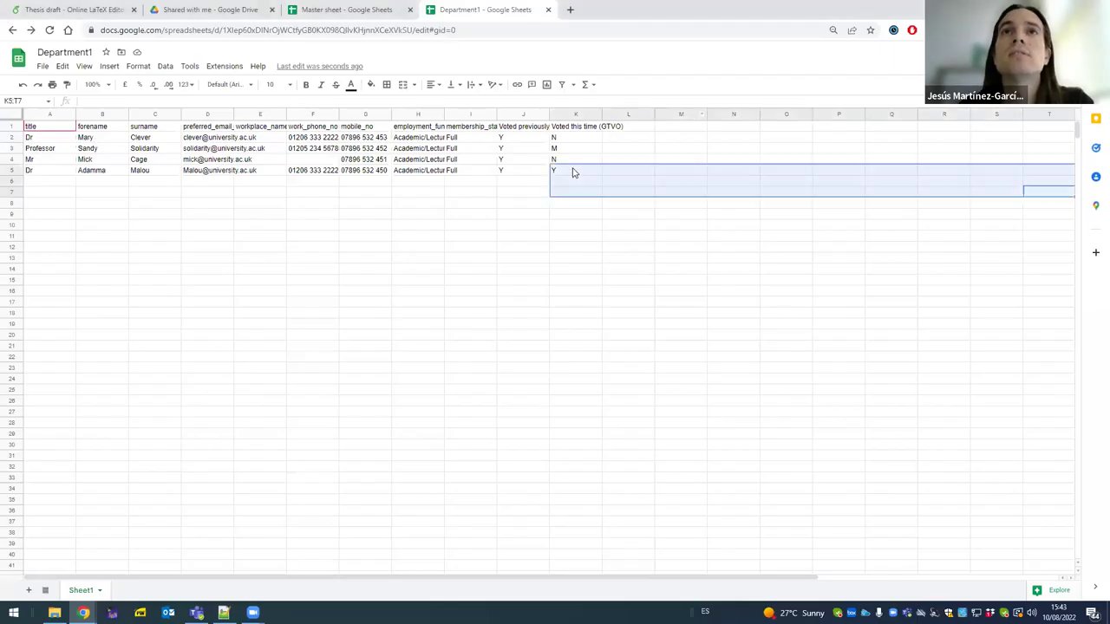
left_click(569, 171)
left_click(48, 126)
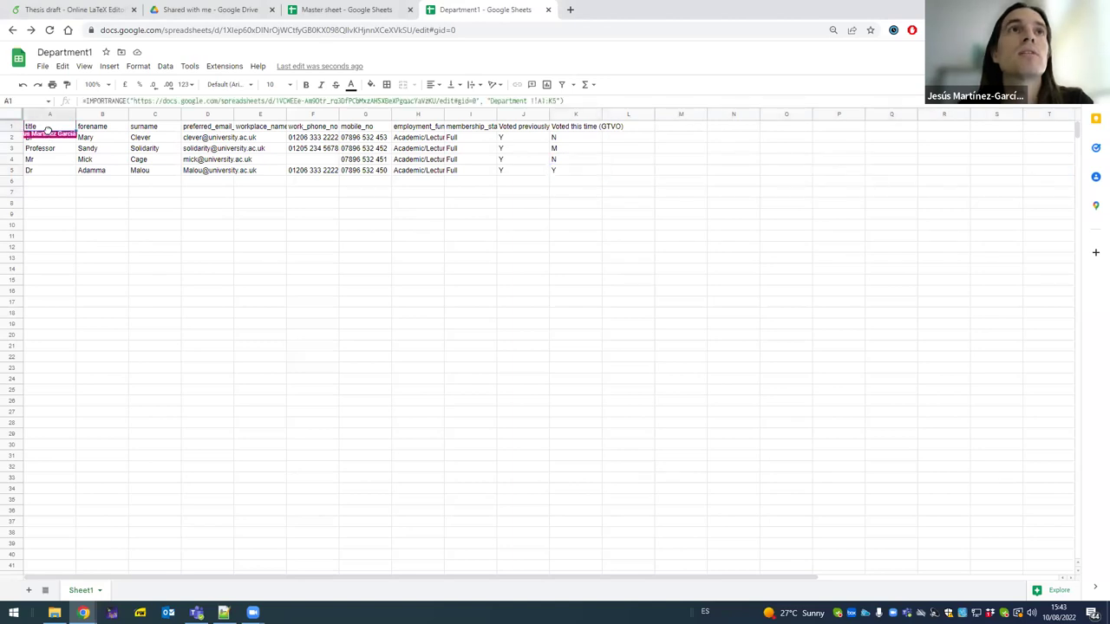
left_click(555, 173, "shift")
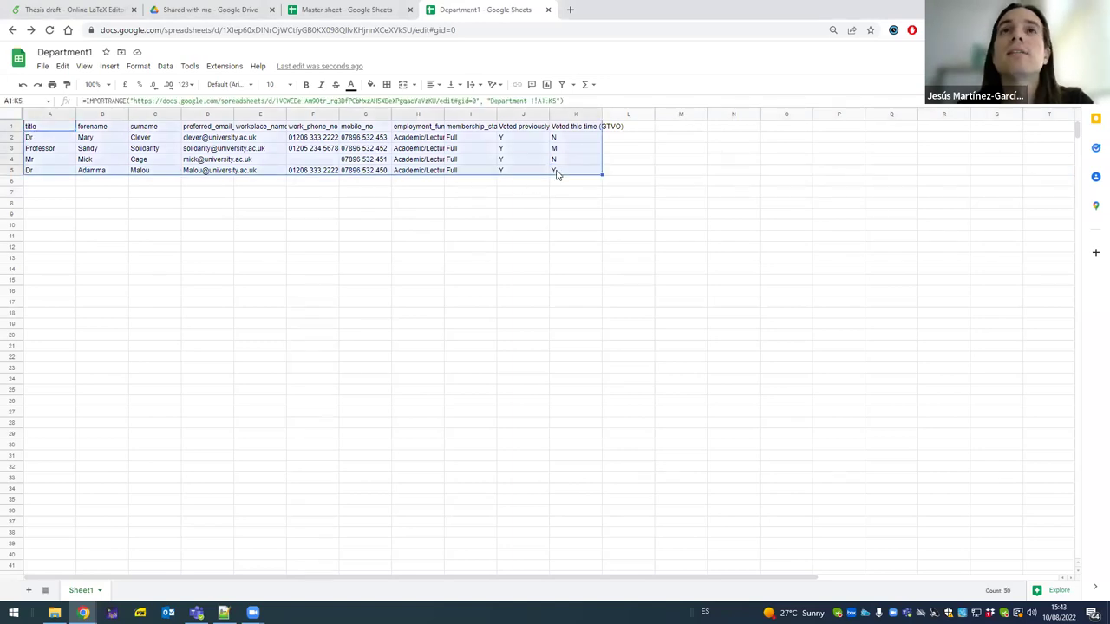
right_click(556, 174)
mouse_move(649, 436)
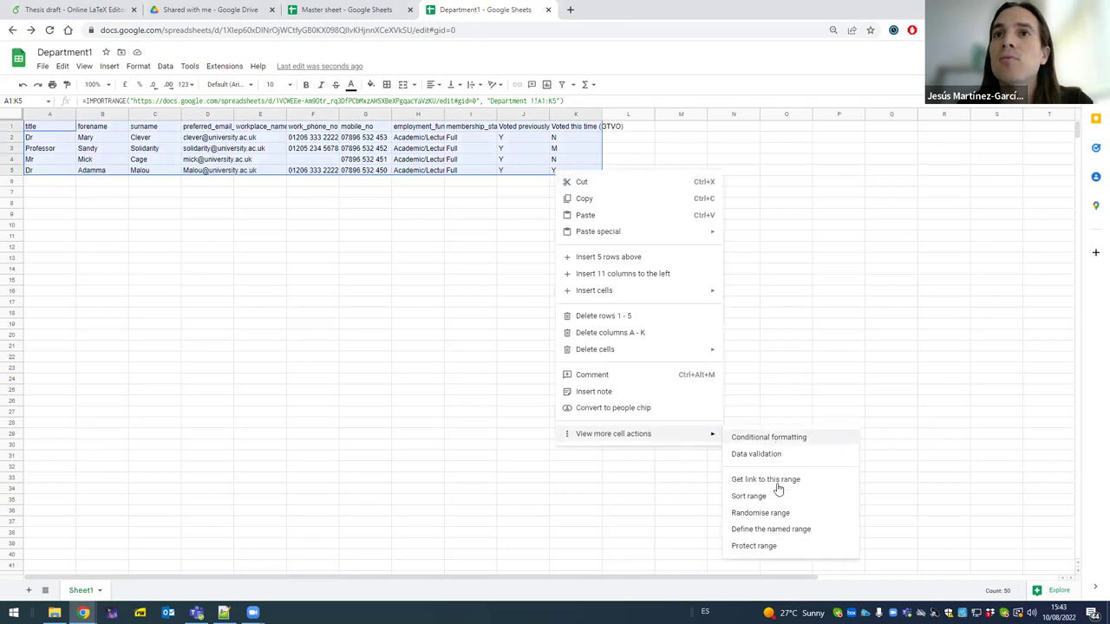
left_click(777, 548)
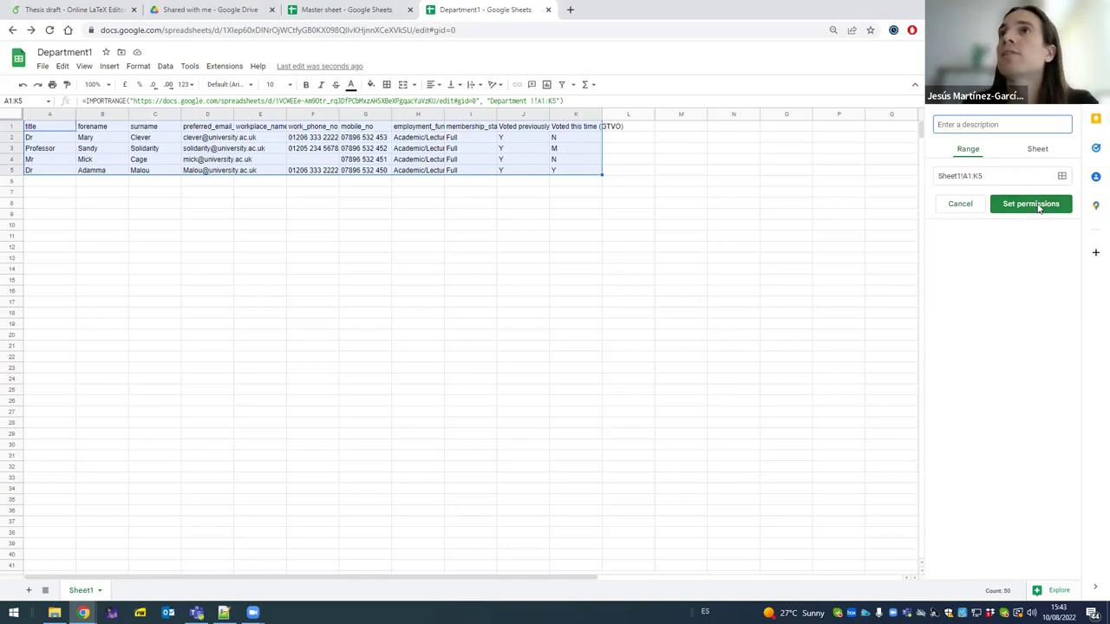
- Restrict editing of the range to the owner, removing the second account, and confirm
left_click(1029, 206)
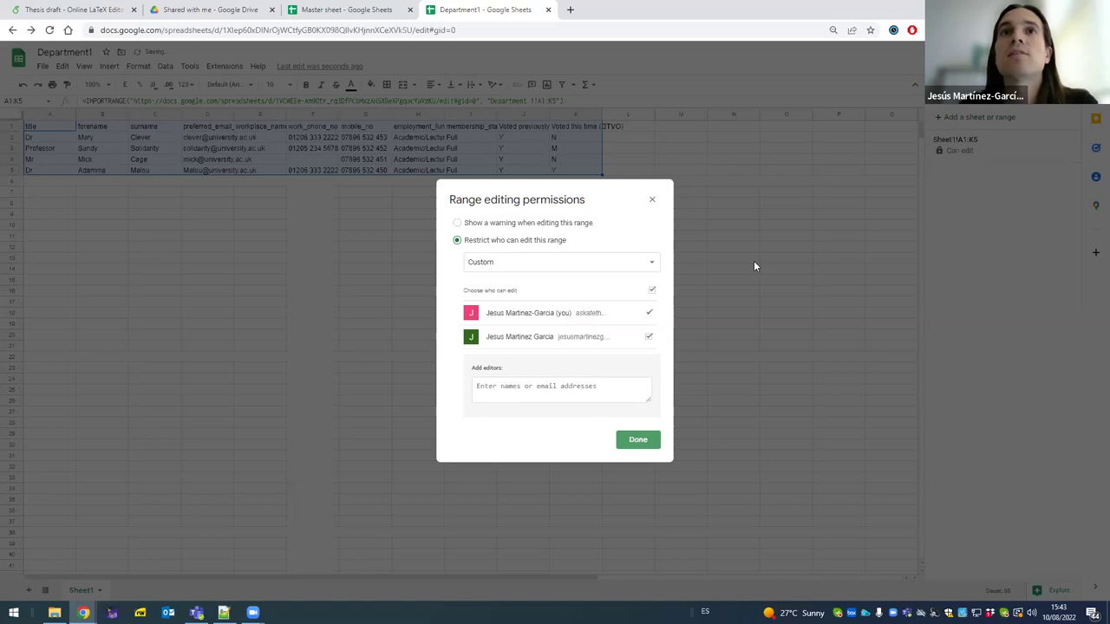
left_click(521, 225)
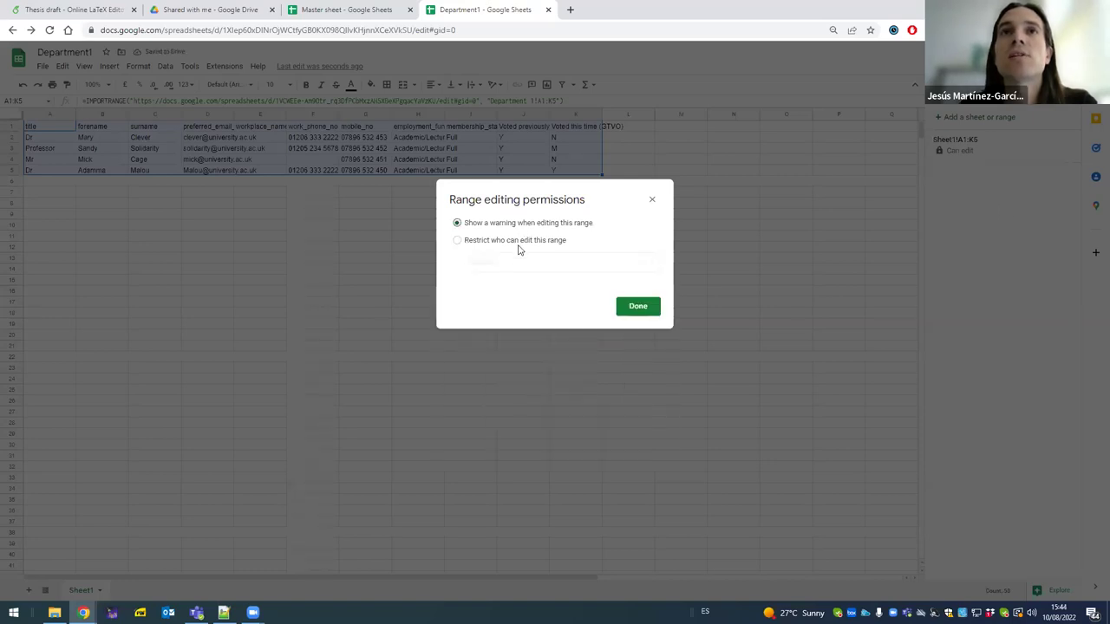
left_click(517, 247)
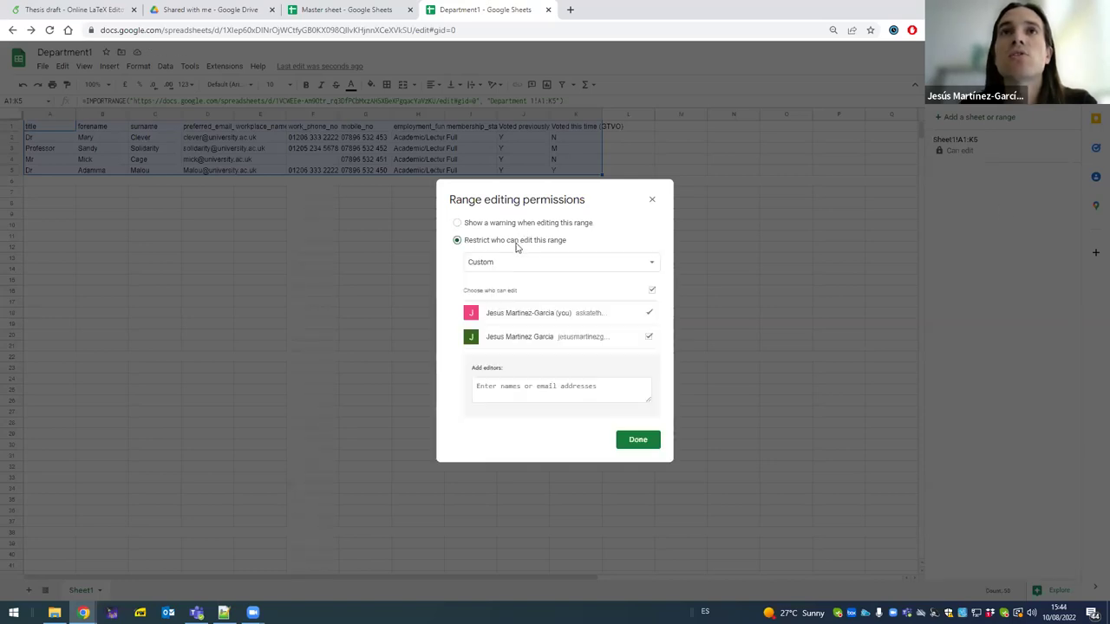
left_click(648, 338)
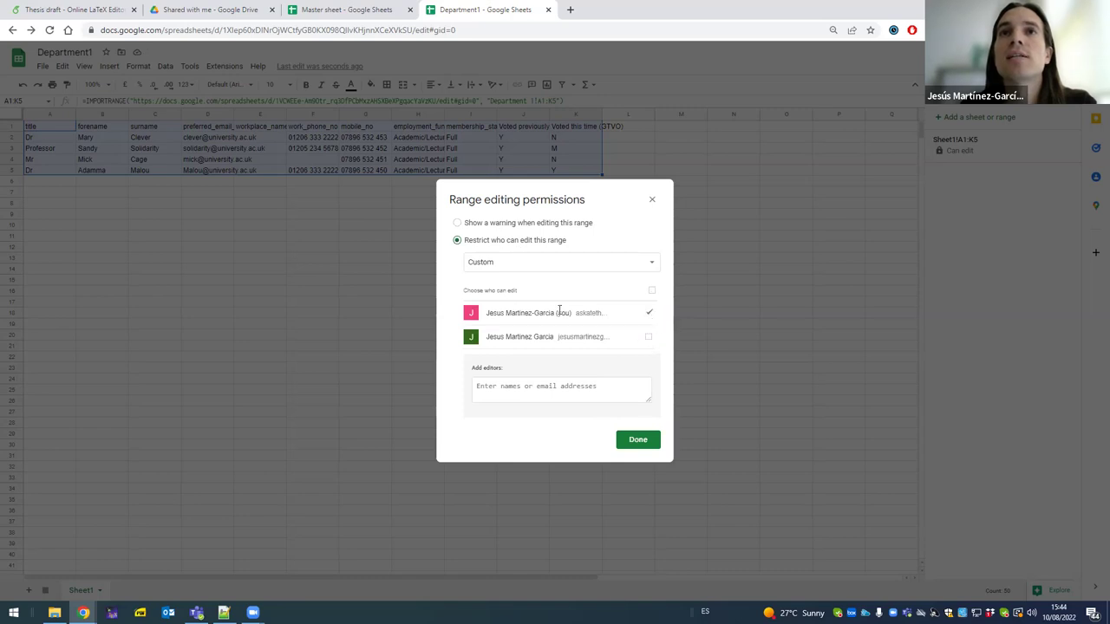
left_click(639, 443)
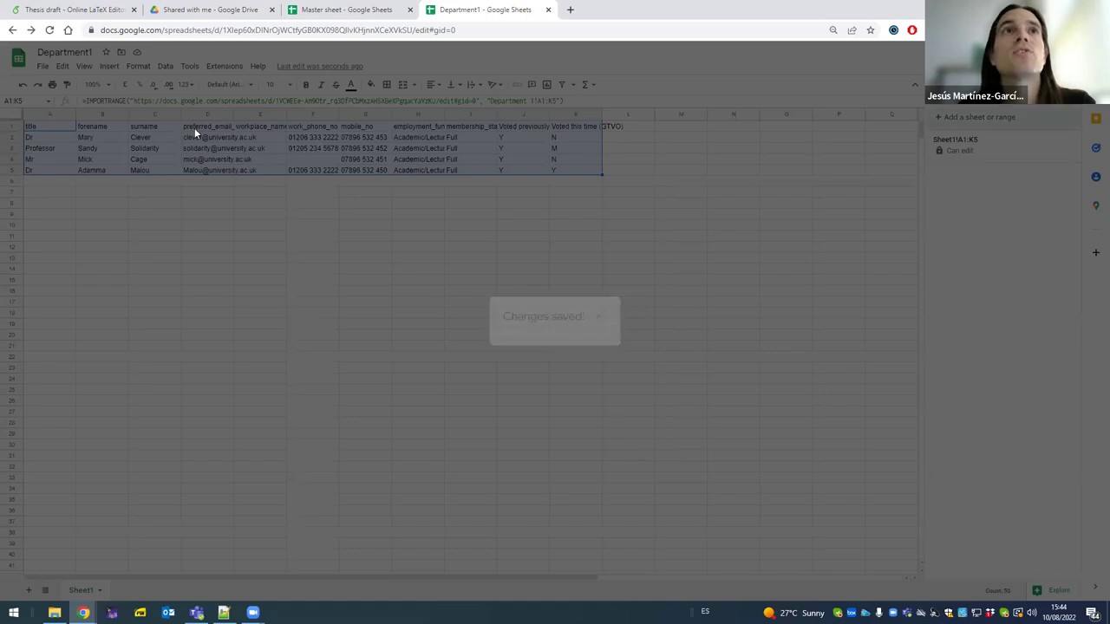
- As the collaborator, try deleting cell B3 in Department1 and dismiss the protected-cell error
left_click(156, 138)
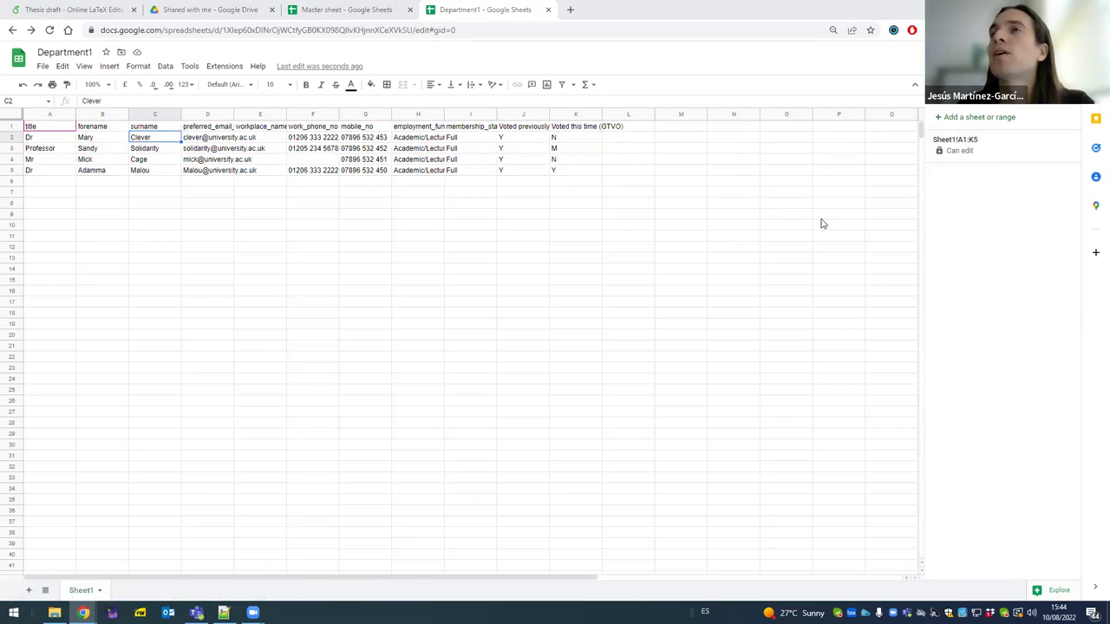
key("alt+Tab")
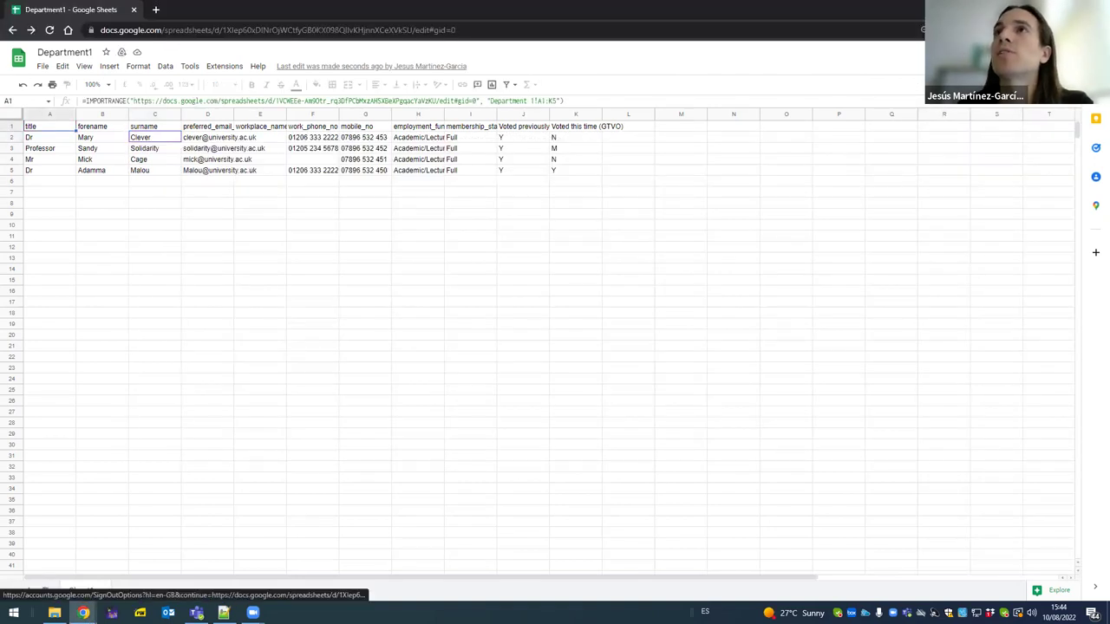
left_click(119, 152)
key("Delete")
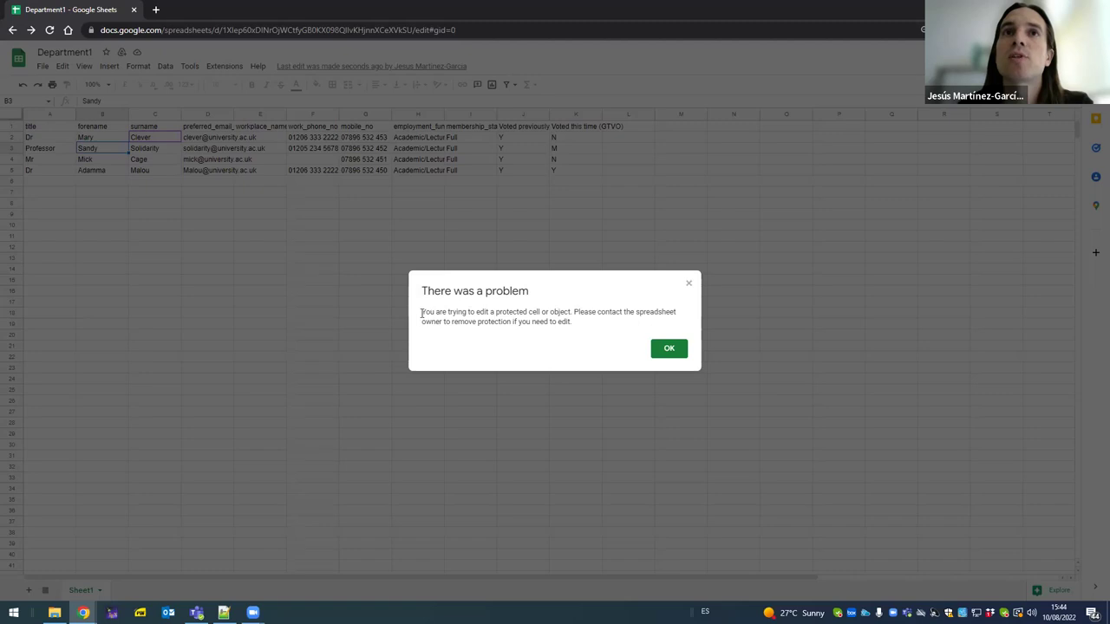
left_click_drag(421, 314, 576, 328)
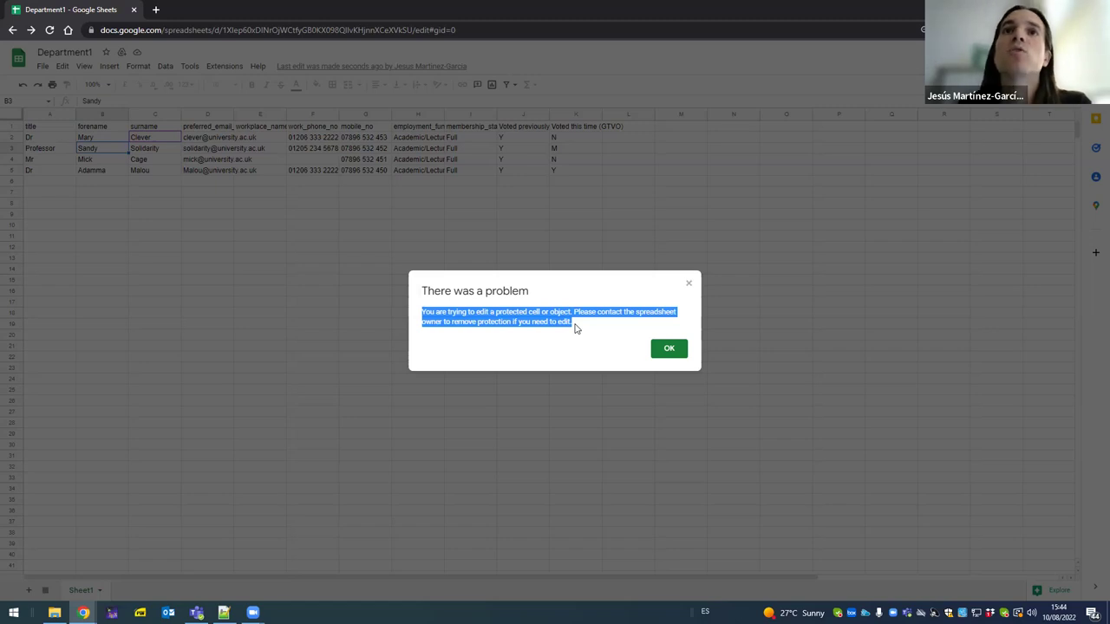
left_click(668, 348)
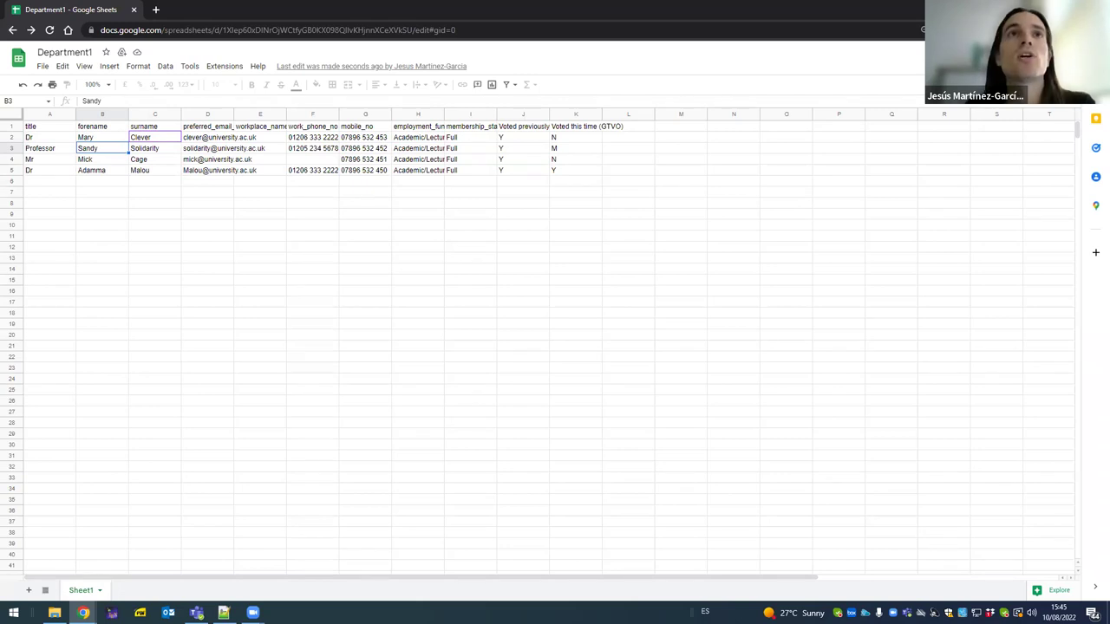
- Return to the owner's window and bring up the Master sheet spreadsheet
key("alt+Tab")
key("alt+Tab")
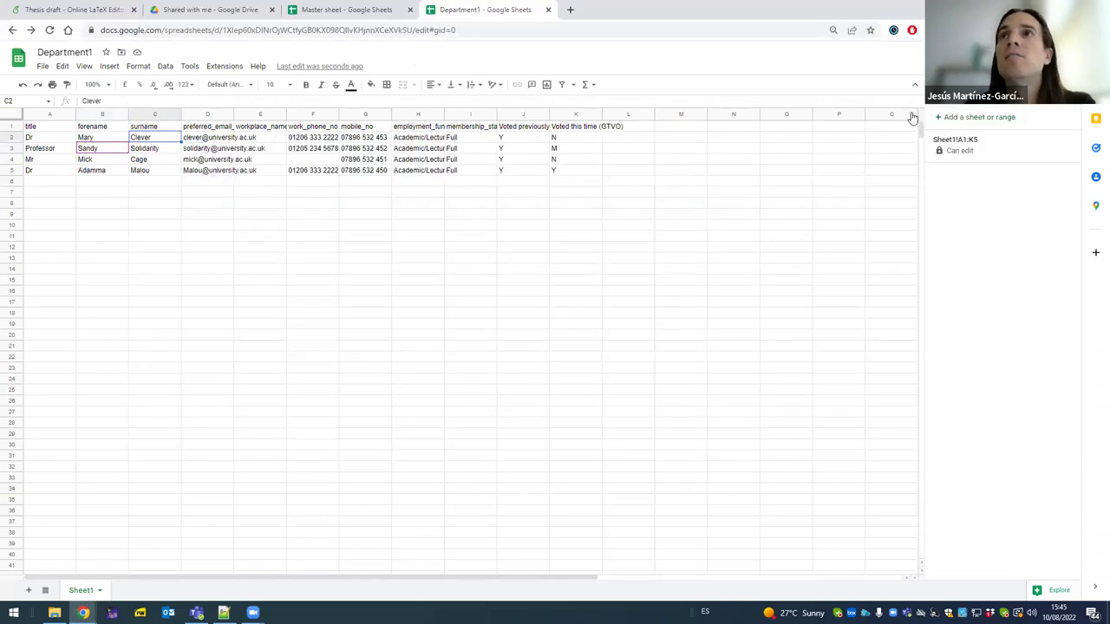
left_click(150, 229)
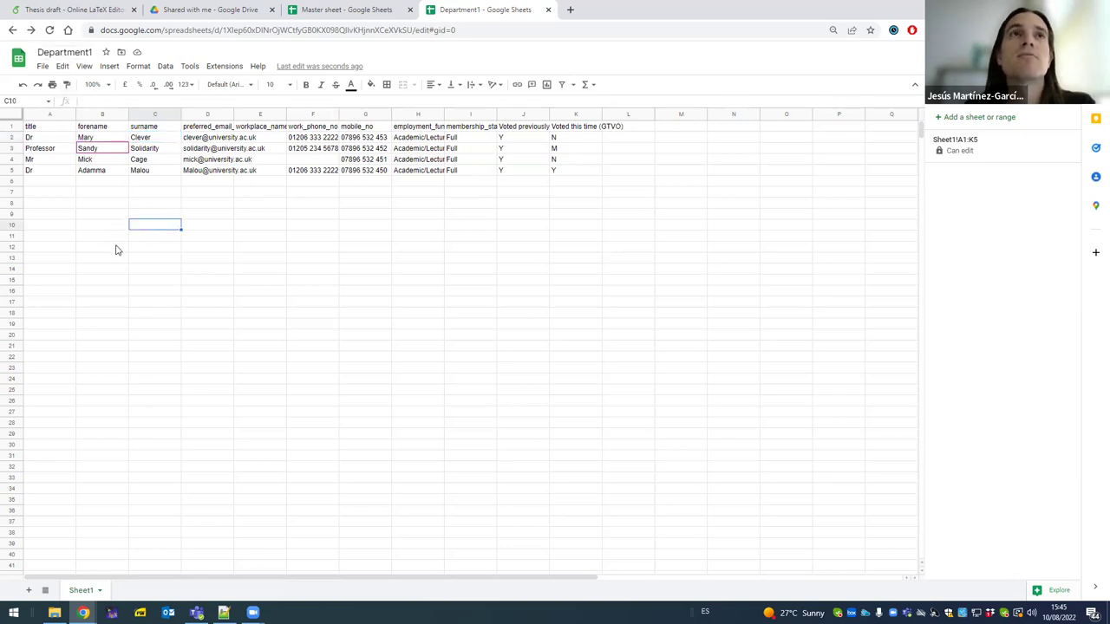
left_click(116, 248)
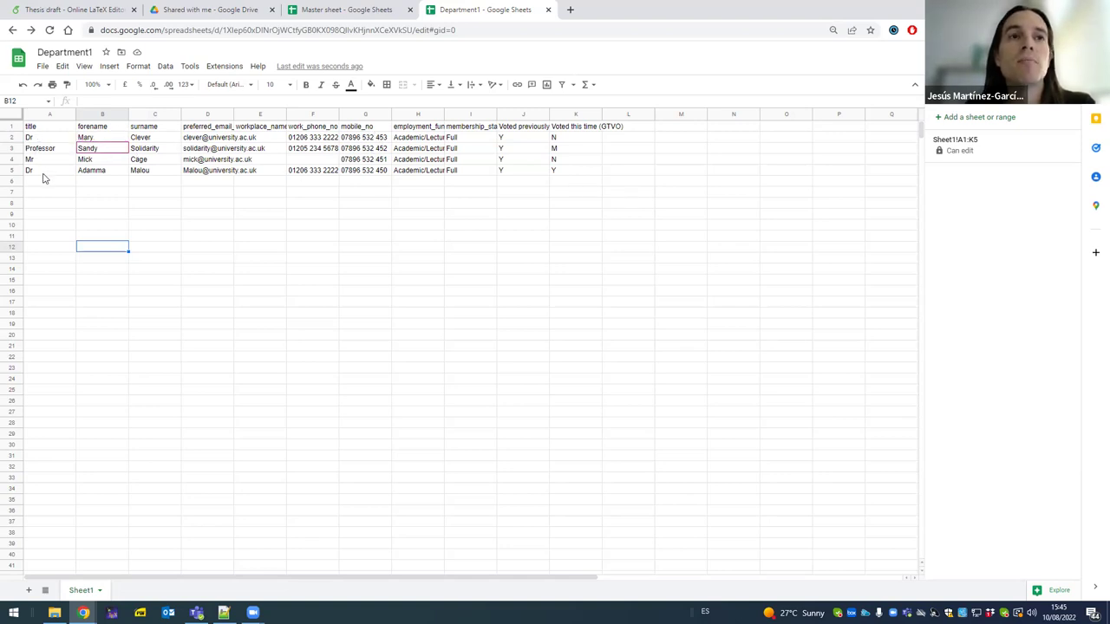
left_click(352, 13)
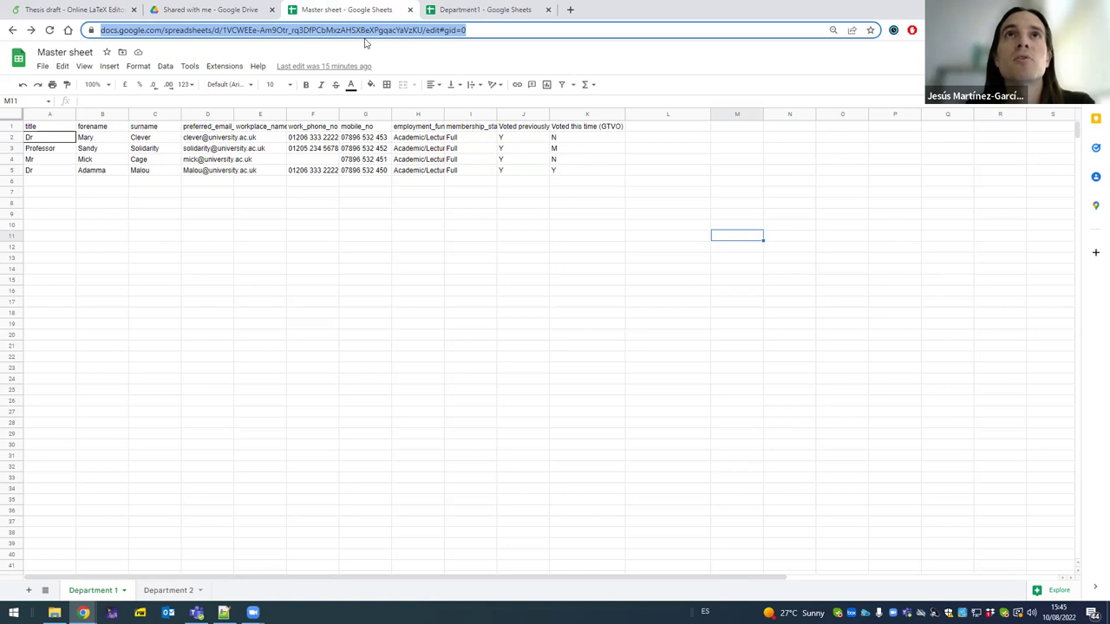
- As the collaborator, load the Master sheet link, see 'You need access', and close that tab
key("alt+Tab")
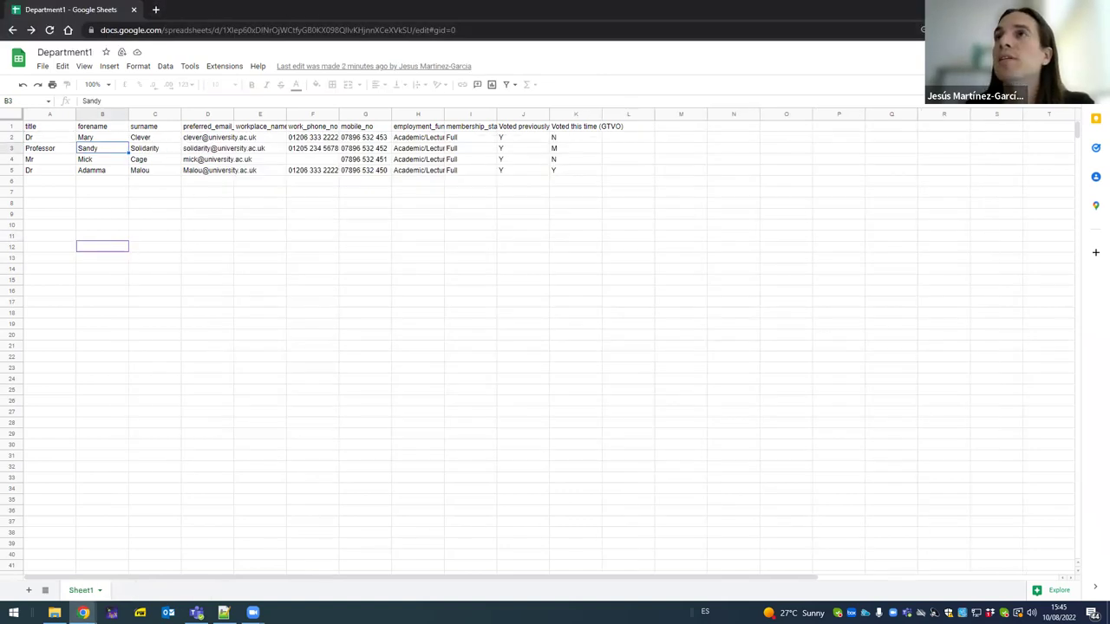
left_click(155, 10)
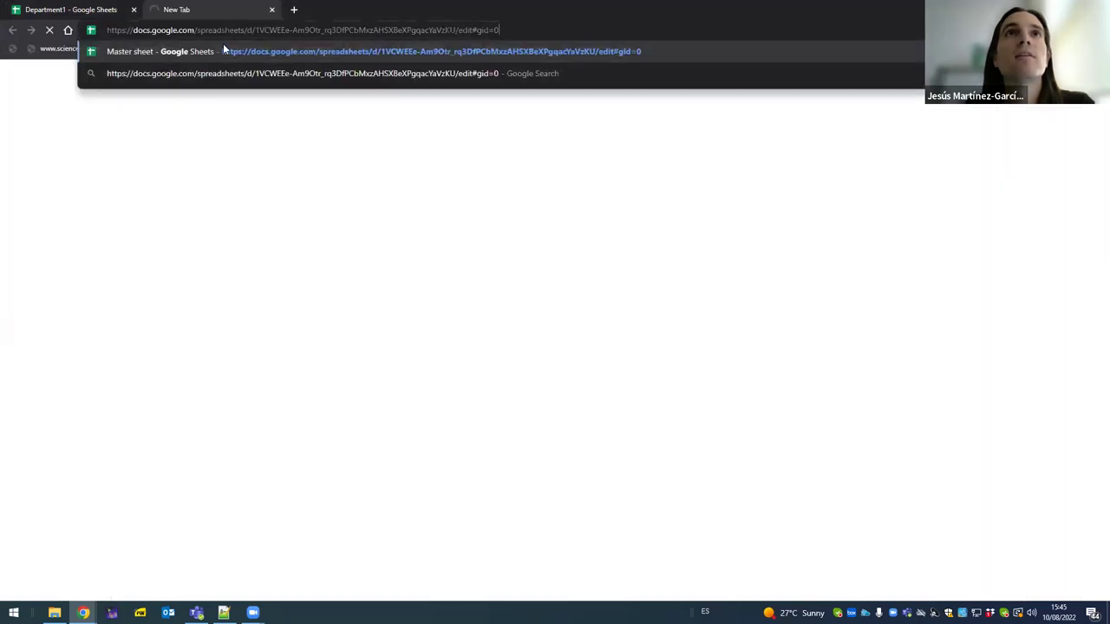
key("Return")
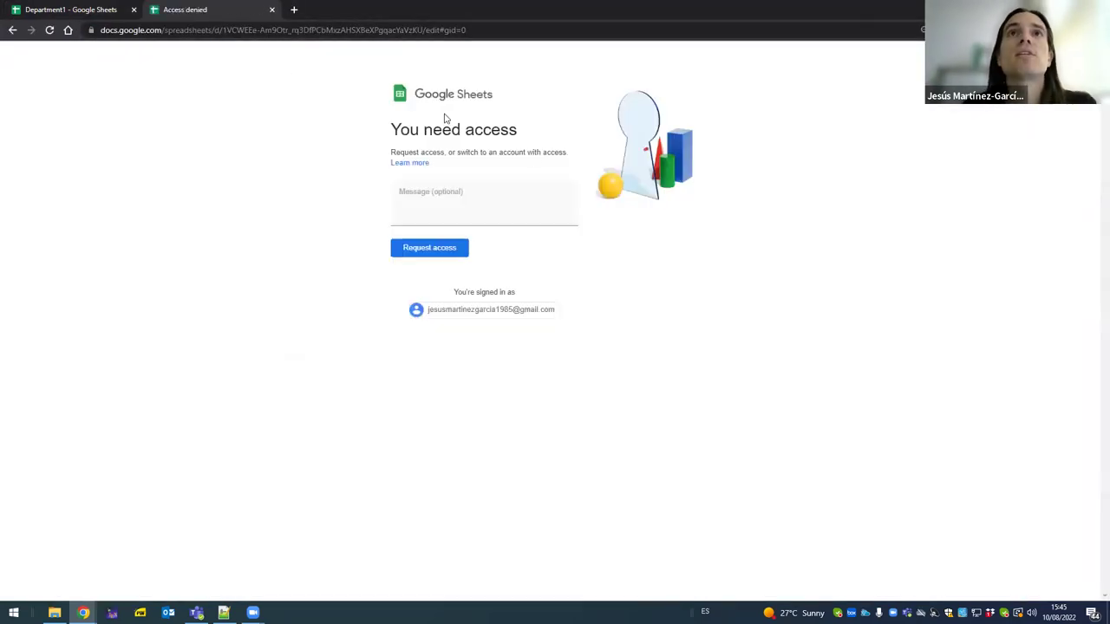
middle_click(212, 9)
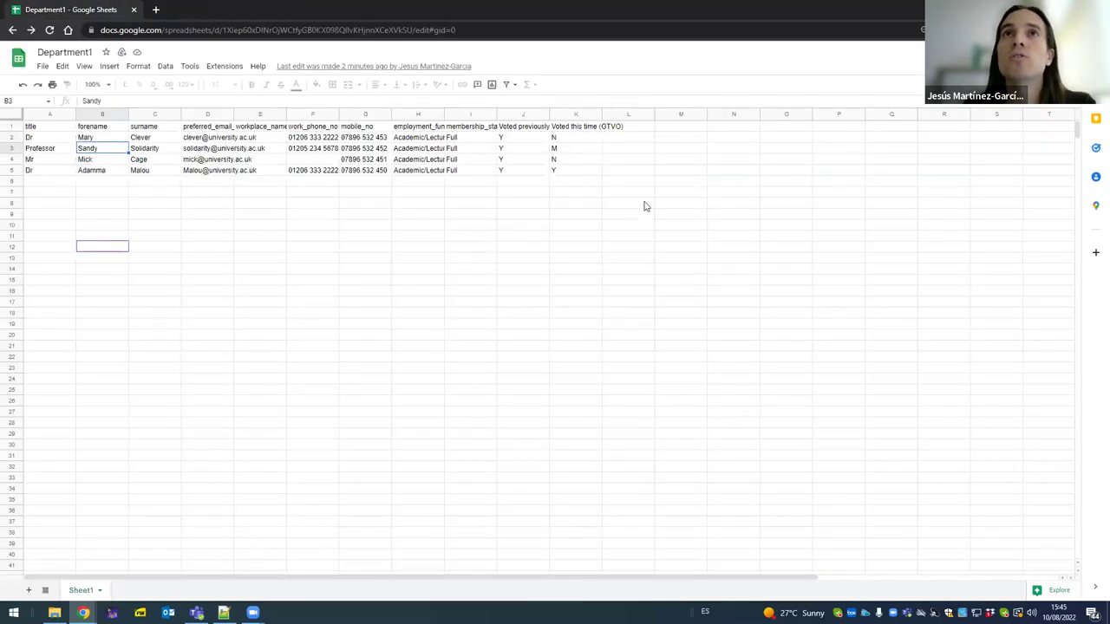
- Fill Master sheet L1:L4 with 'Comments (Dept Rep)', 'Called him', 'Couldn't get through', 'Asked to call later'
key("alt+Tab")
left_click(650, 130)
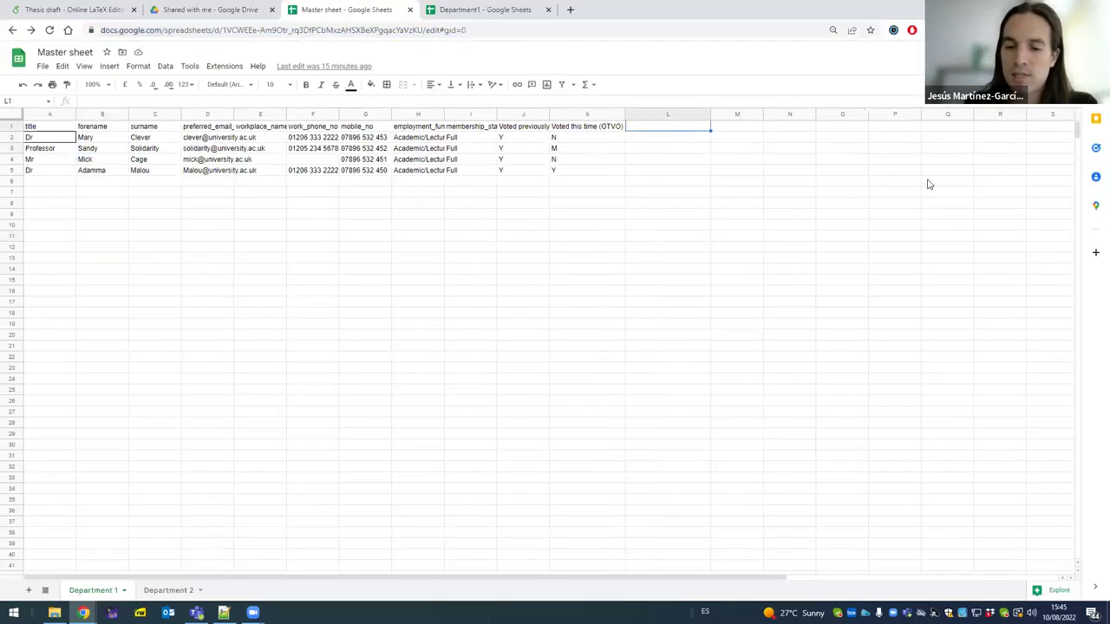
type("Comme")
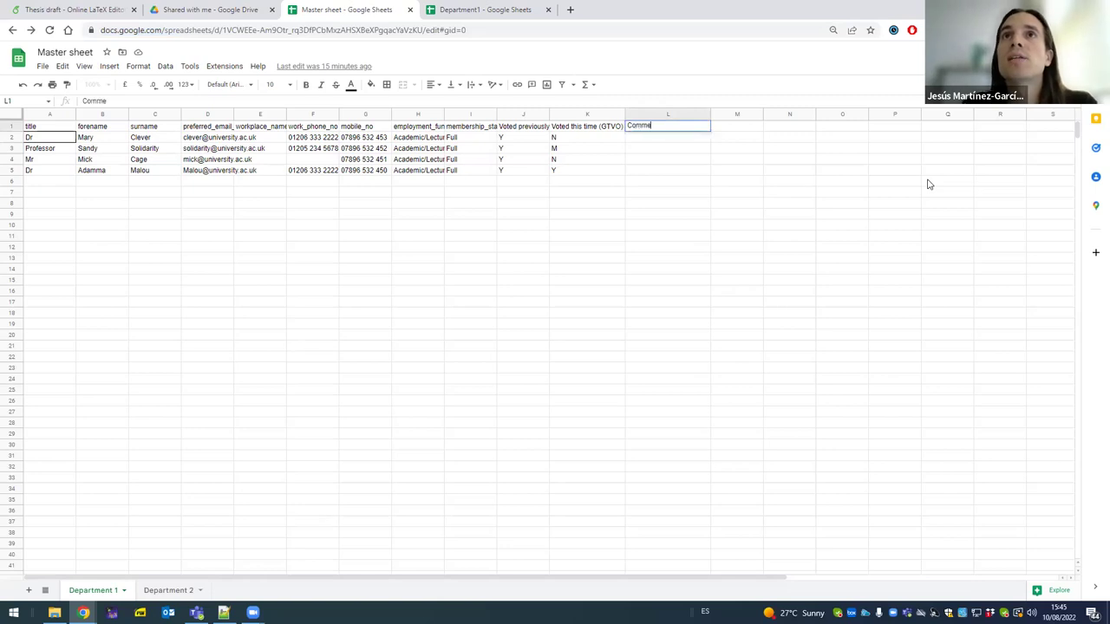
type("nts (Dept Rep")
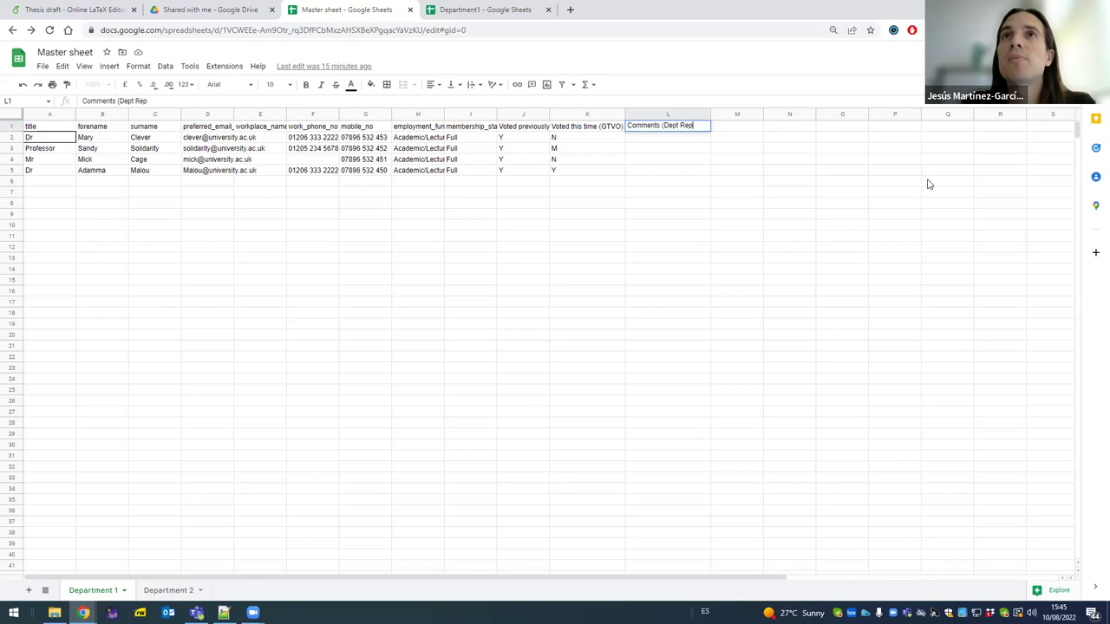
type(")")
key("Return")
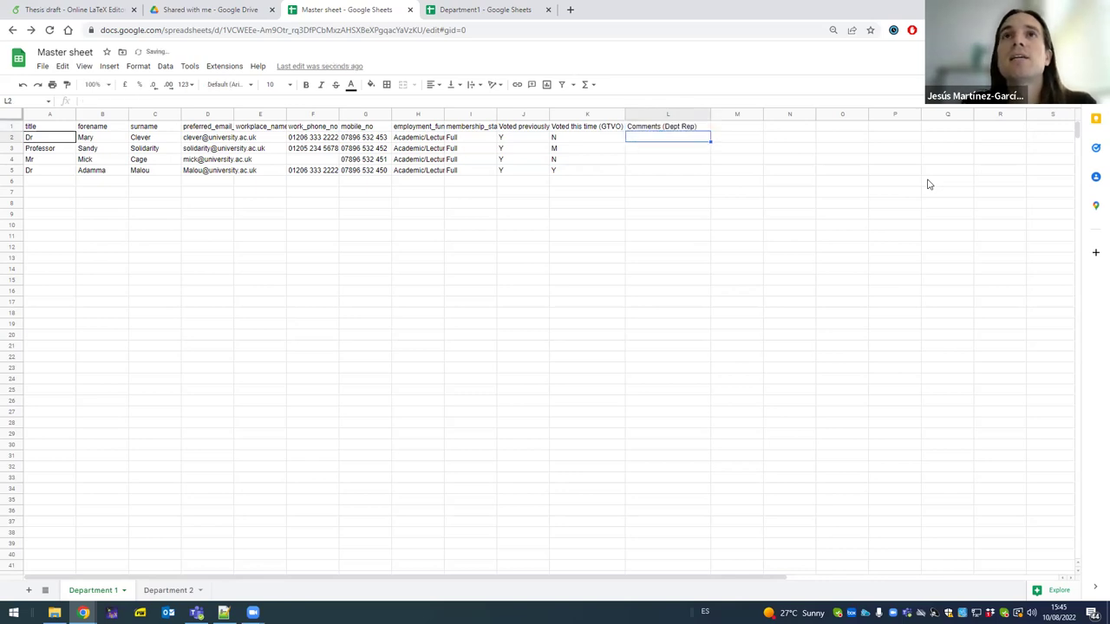
type("Called him")
key("Return")
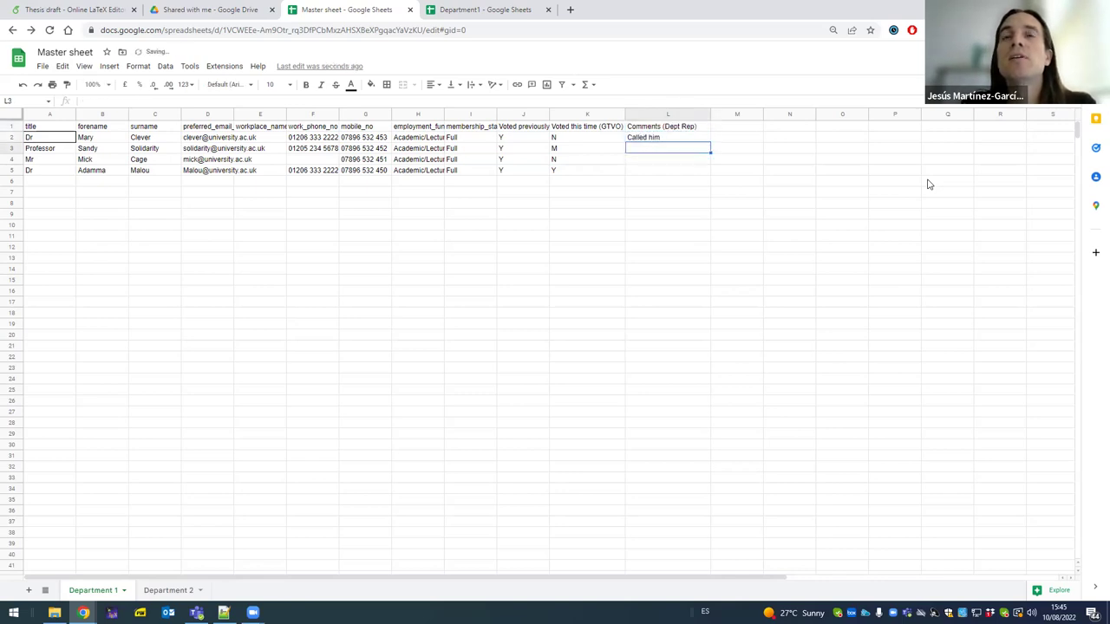
type("Couldn't ge")
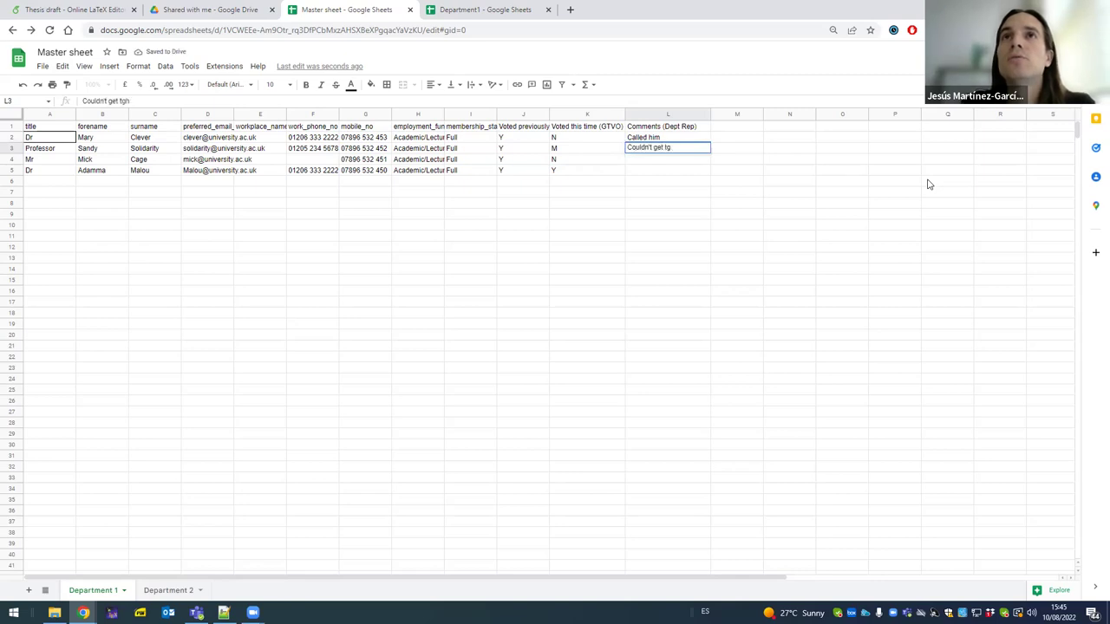
type("t through")
key("Return")
type("As")
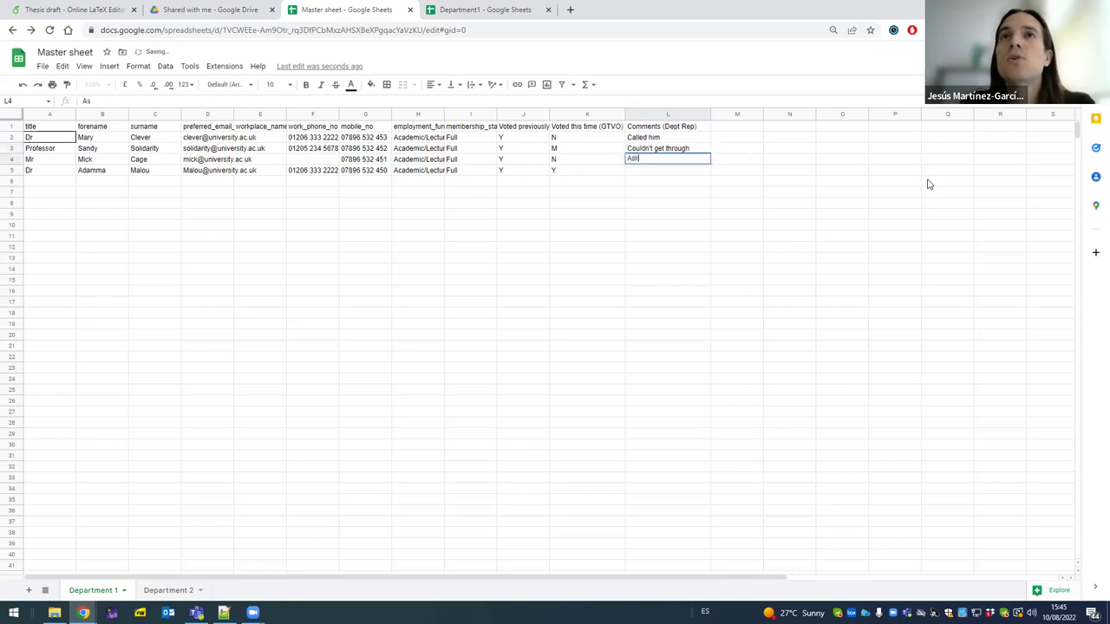
type("ked to c")
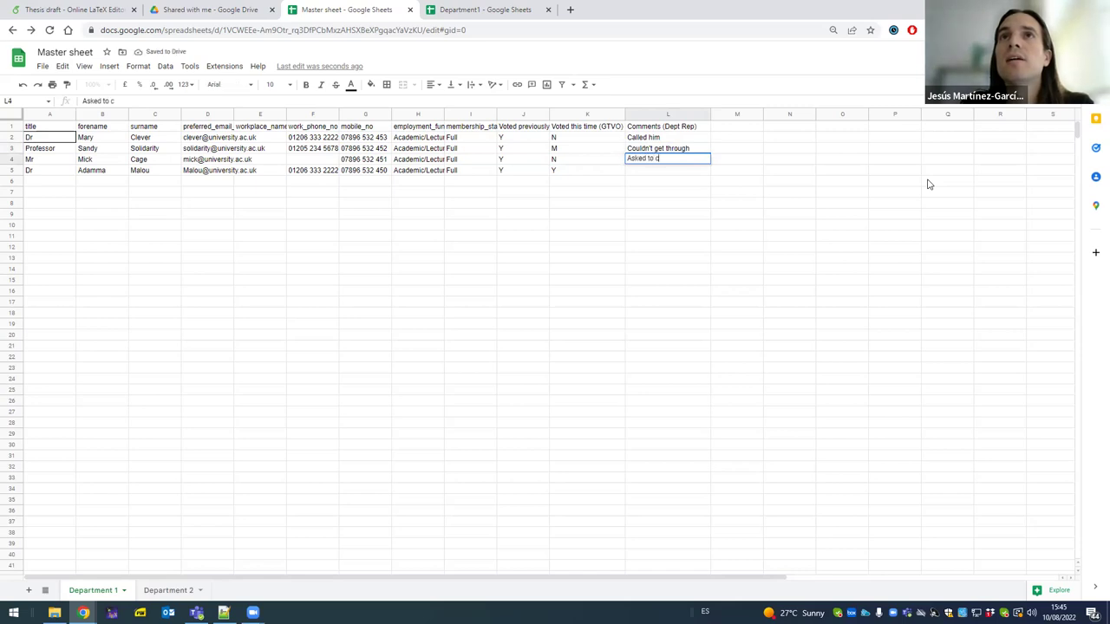
type("all later")
key("Return")
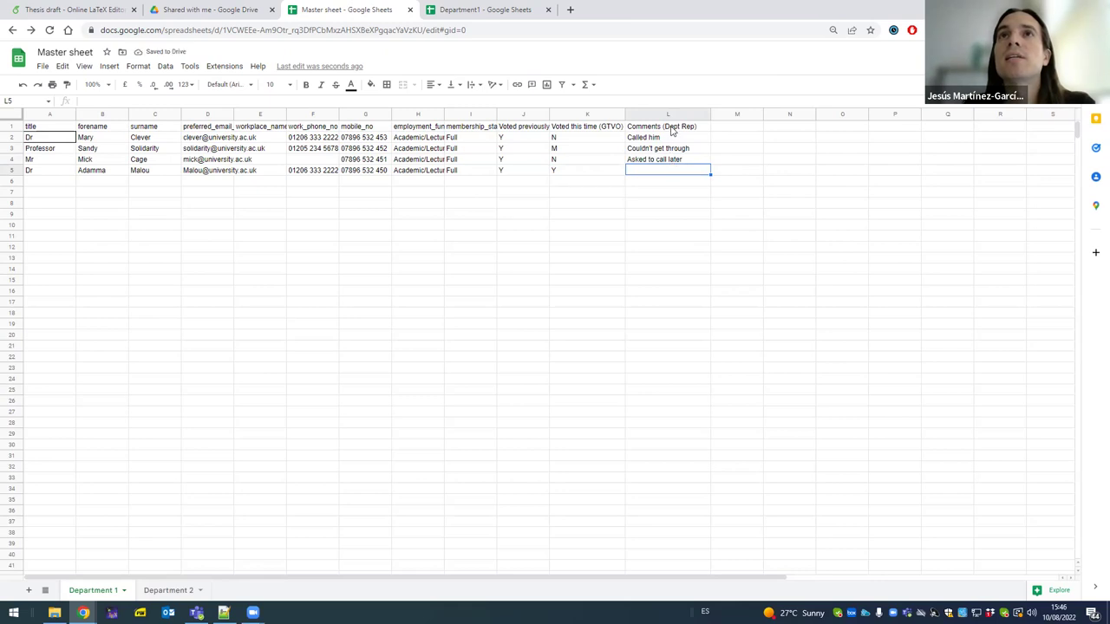
left_click(512, 13)
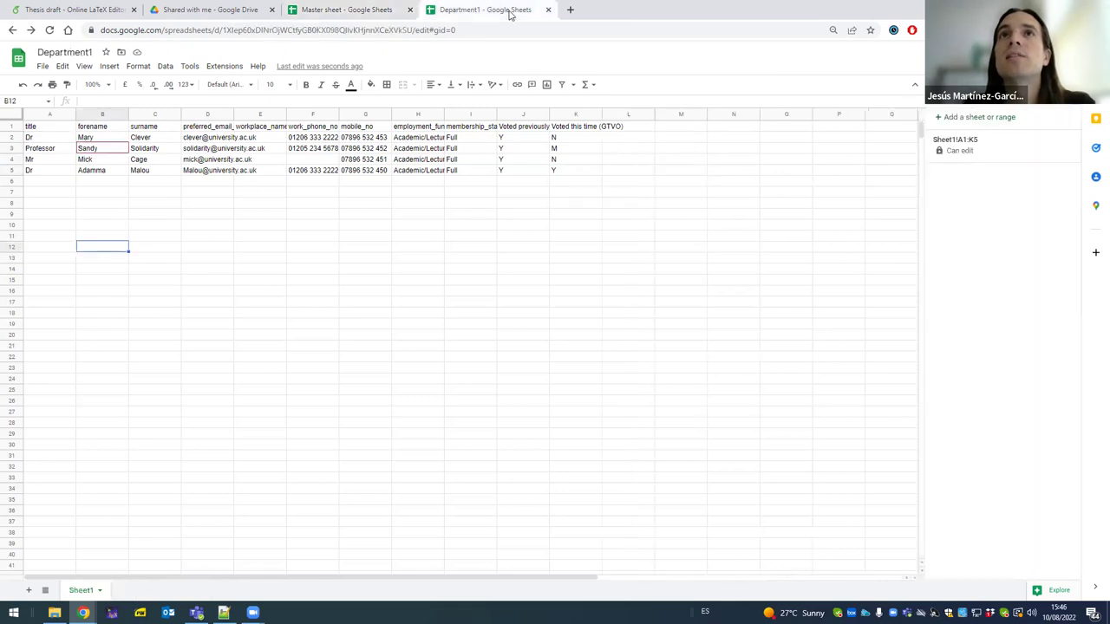
- Clear the comments column L1:L4 in the Master sheet
left_click(376, 11)
left_click(670, 128)
left_click(675, 161, "shift")
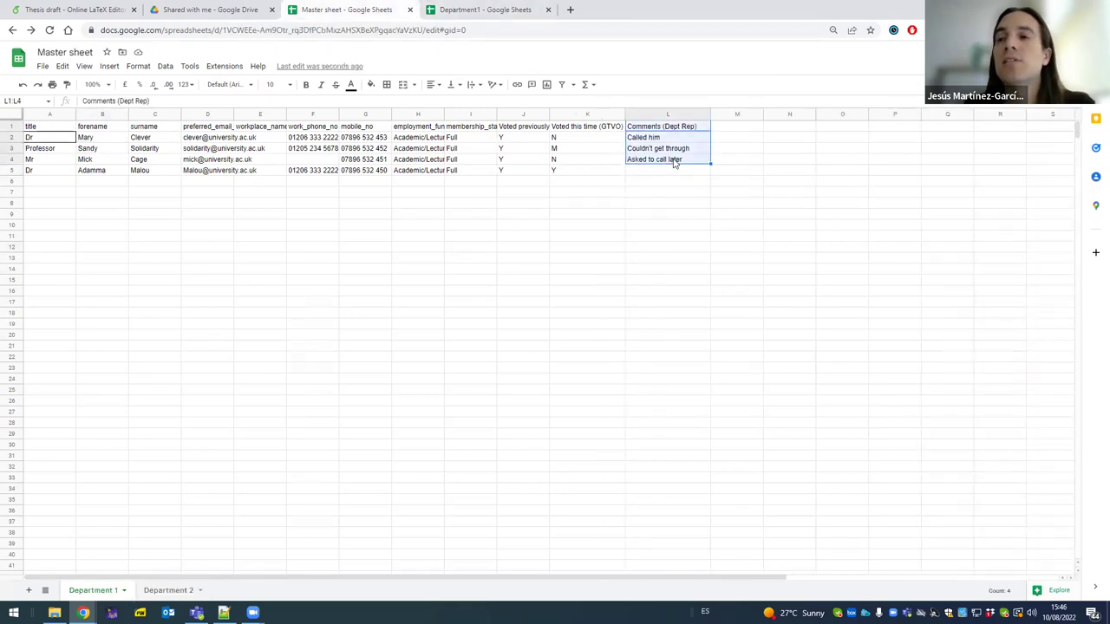
key("Delete")
- Enter the heading 'Comments (Dept Rep)' in Department1 cell L1
left_click(479, 11)
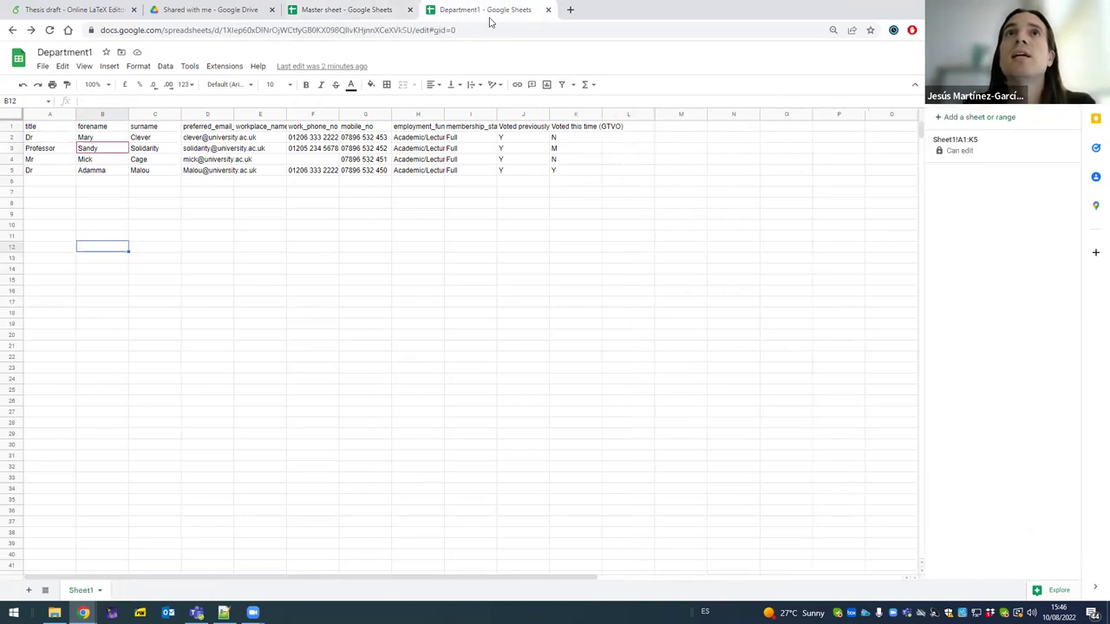
double_click(651, 129)
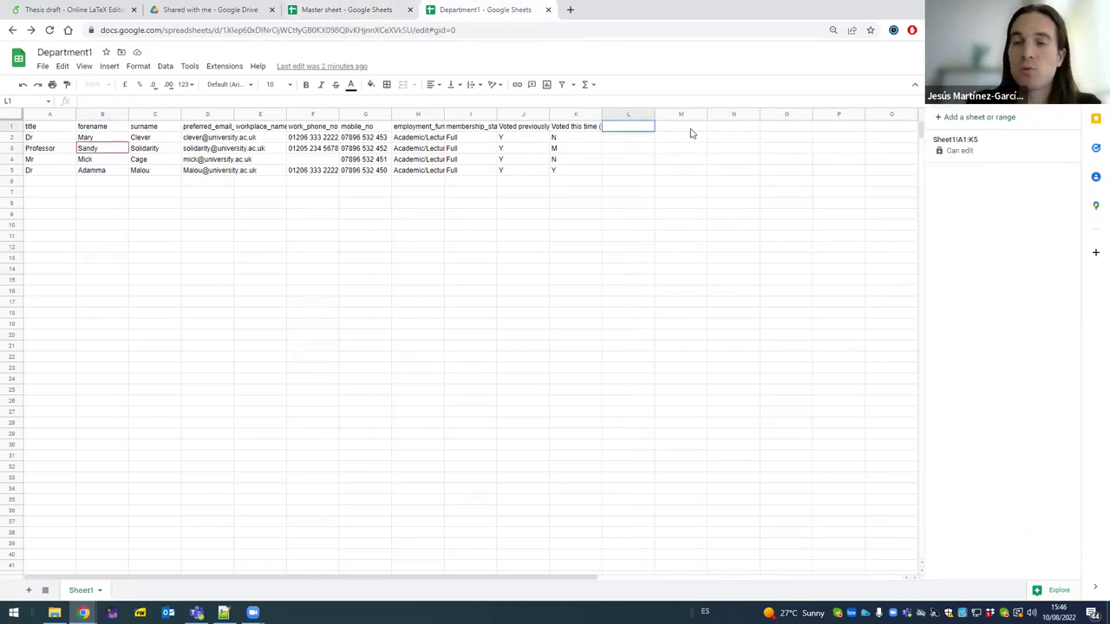
key("Escape")
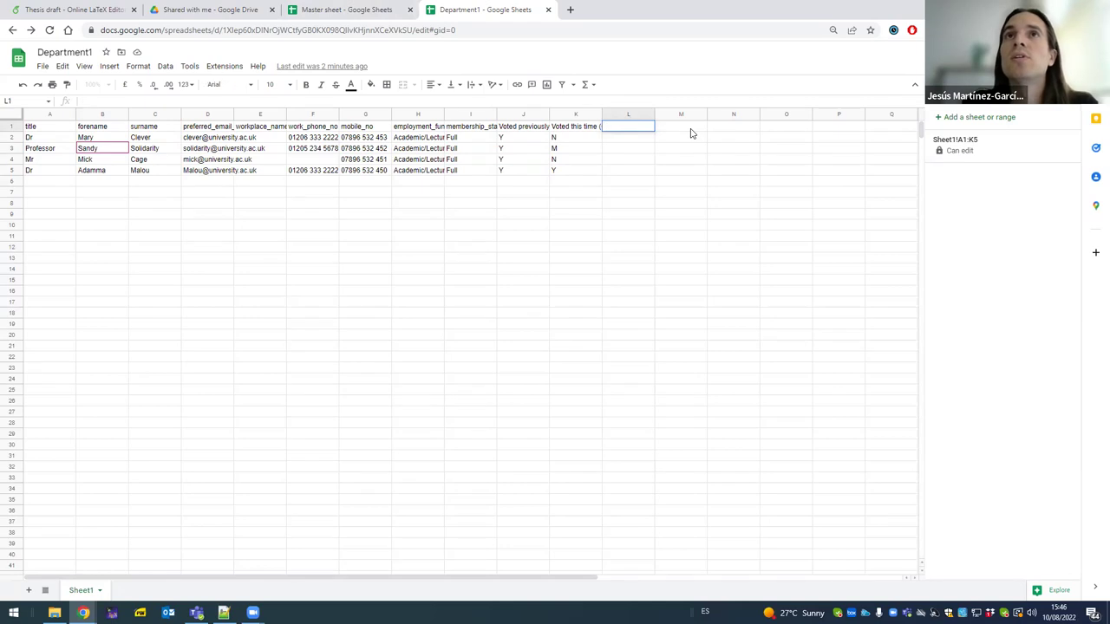
type("Comments from")
key("BackSpace")
key("BackSpace")
key("BackSpace")
key("BackSpace")
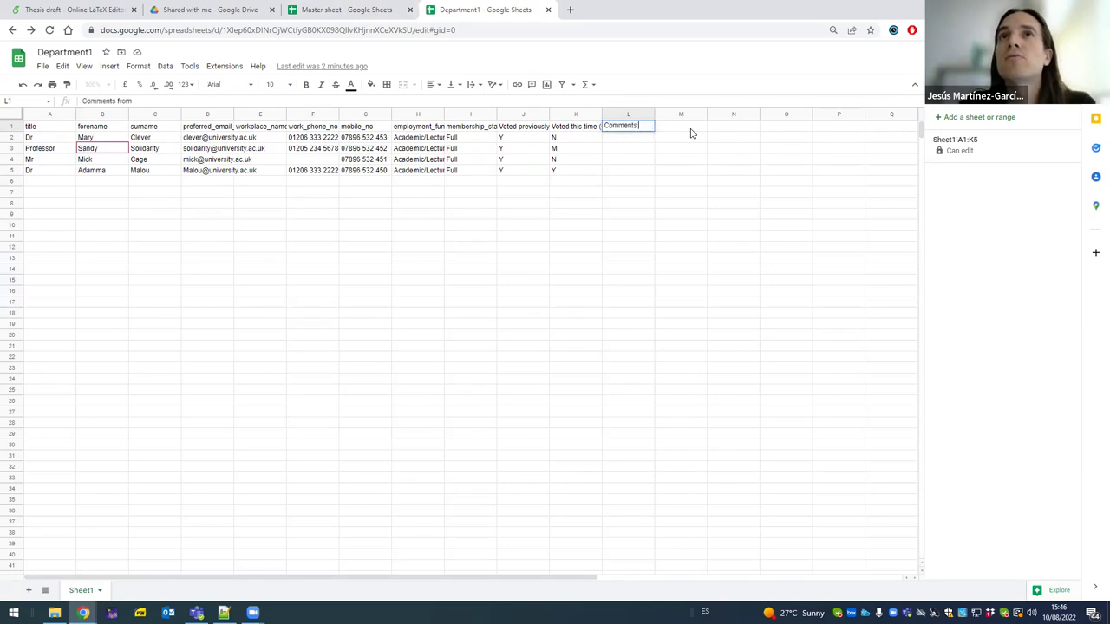
type("(Dept Rep")
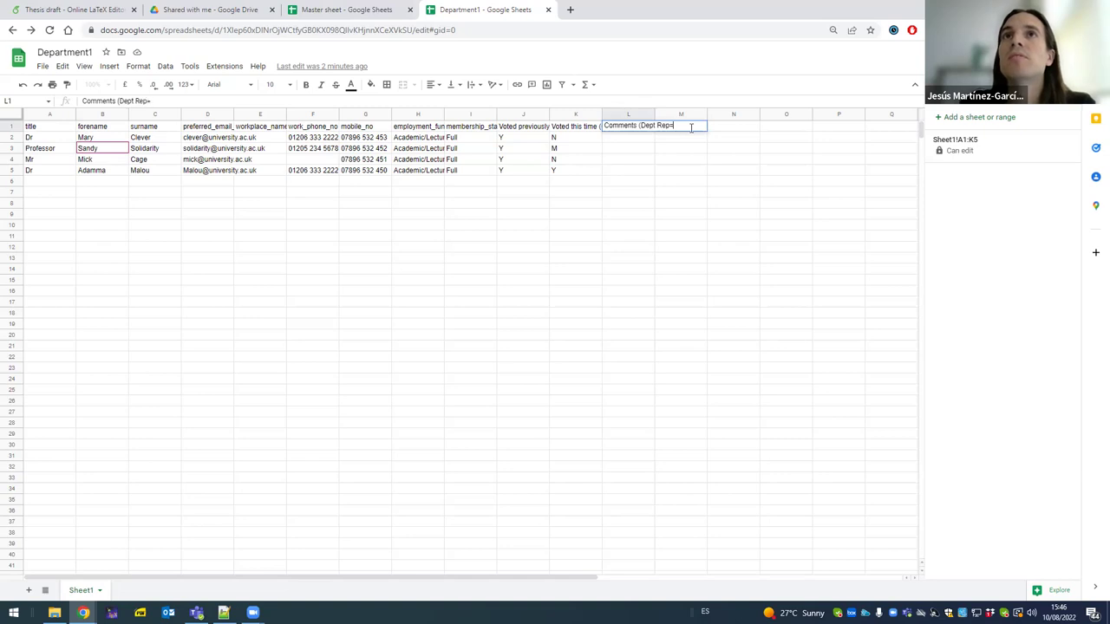
key("Return")
- Add the notes 'Called her', 'Couldn't get through' and 'Asked to call back' in L2:L4
type("C")
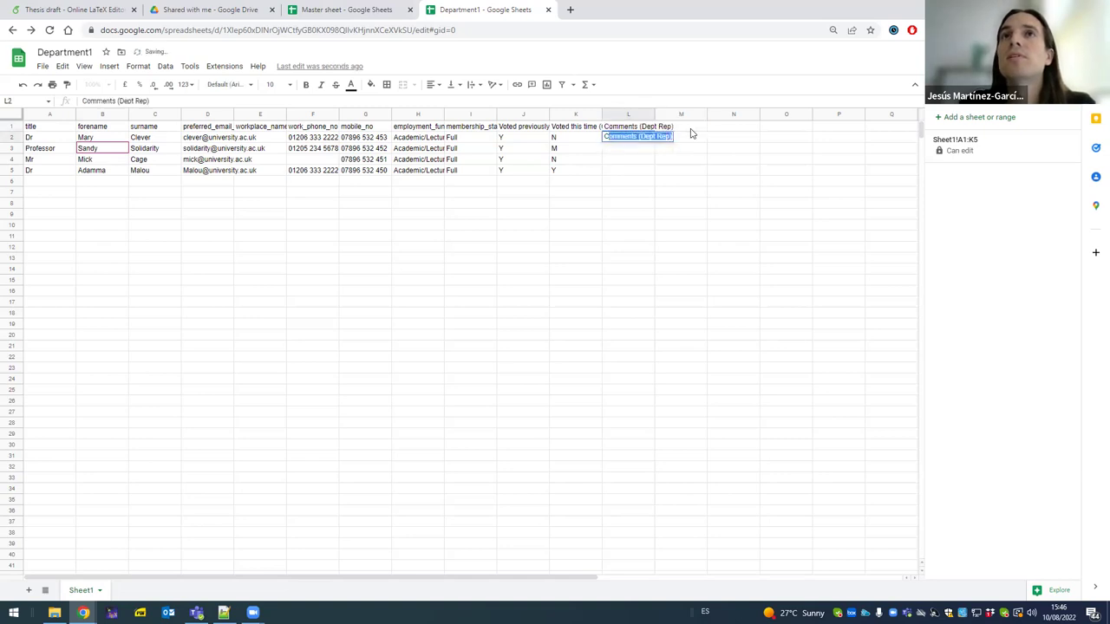
type("alled him")
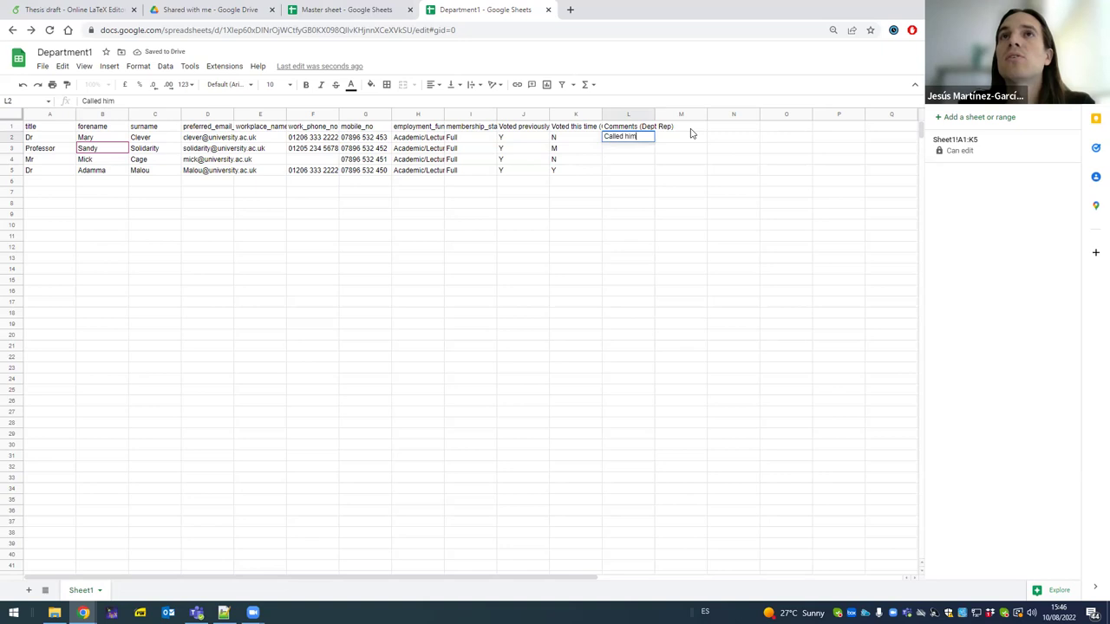
key("BackSpace")
key("BackSpace")
type("er")
key("Return")
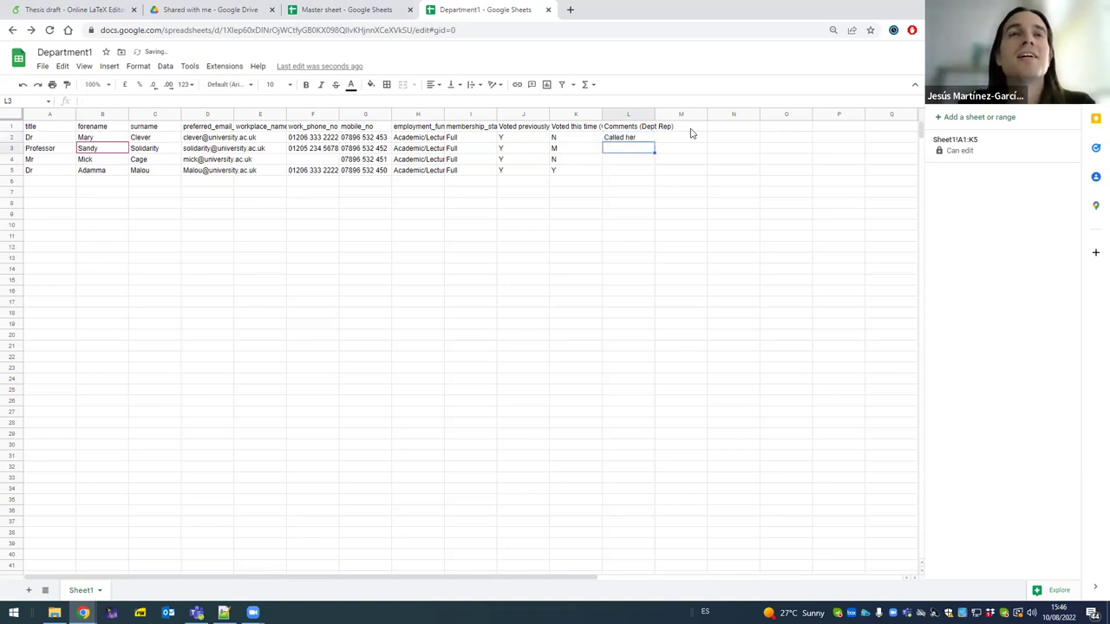
type("Couldn'")
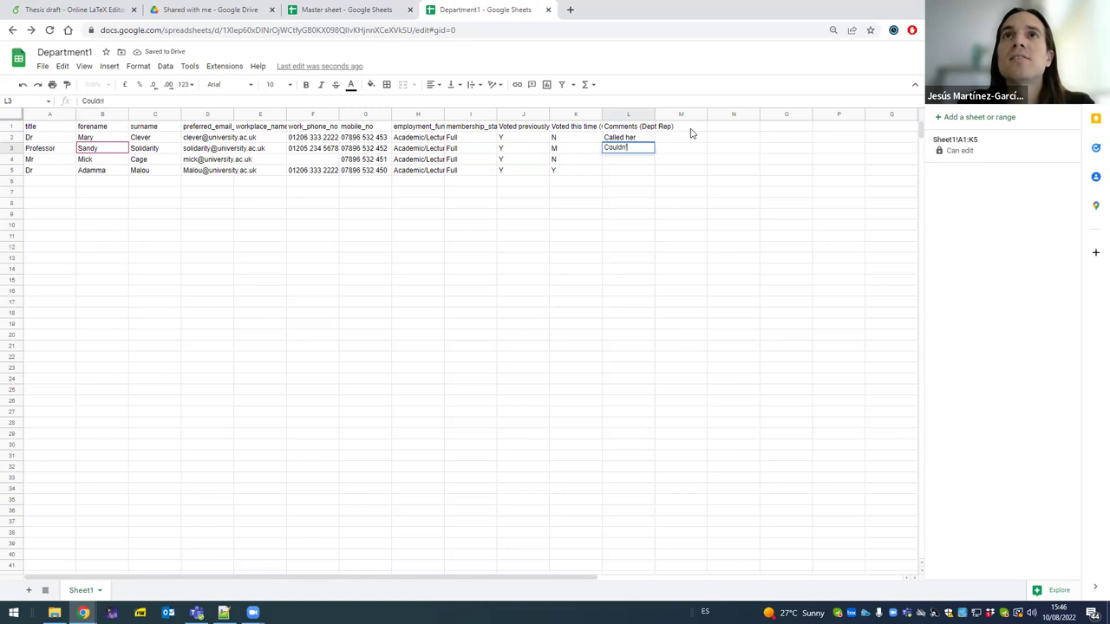
type("t get through")
key("Return")
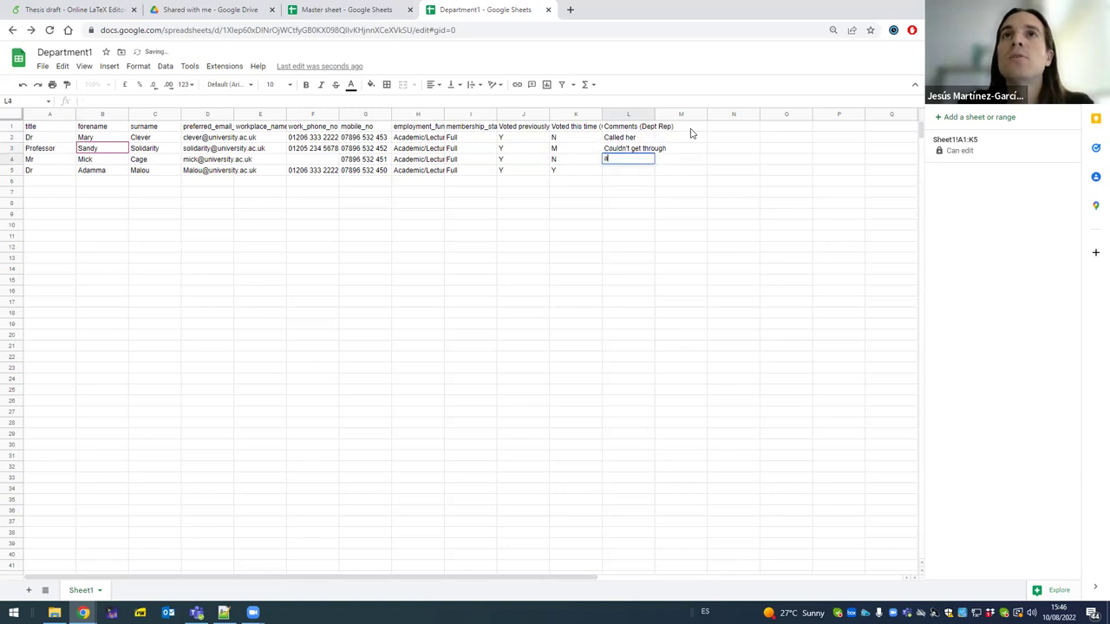
type("Asked to c")
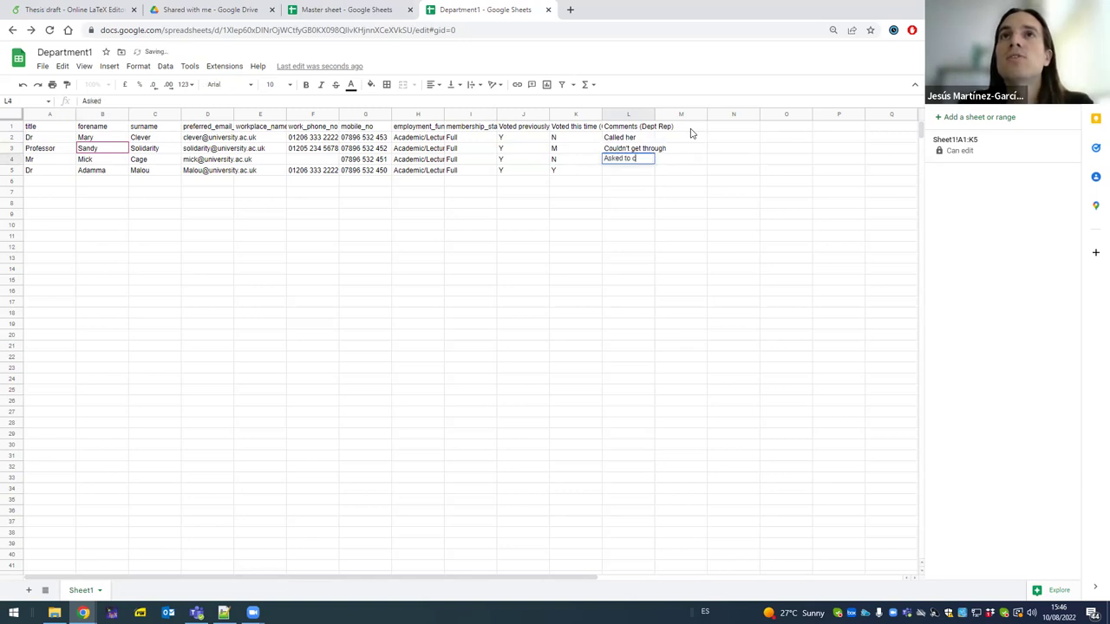
type("all back")
key("Return")
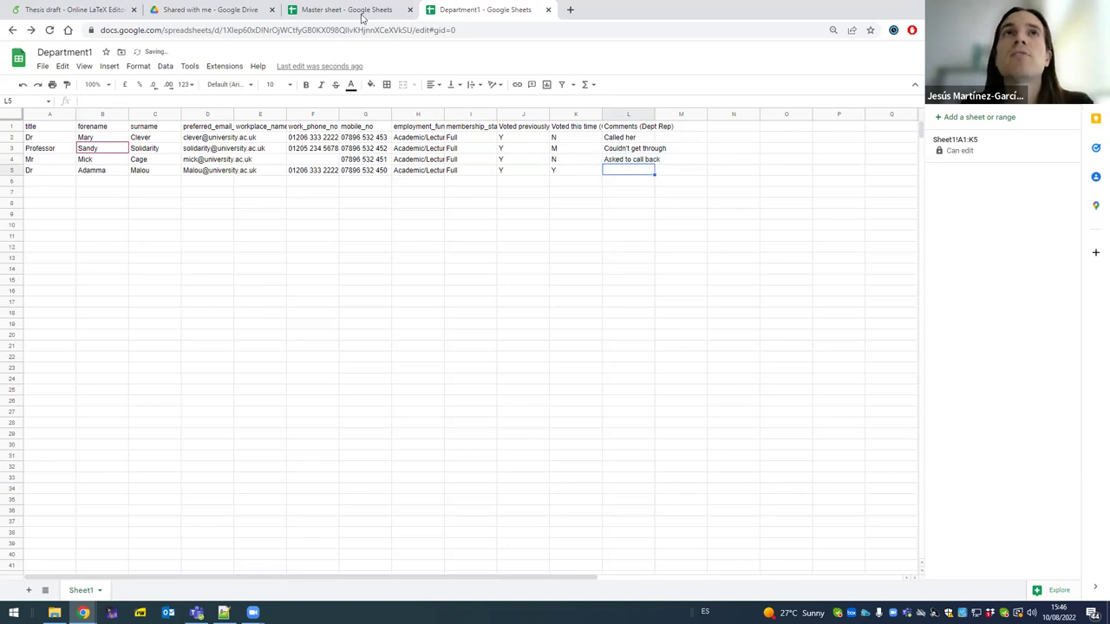
- Check Department1's comments column L1:L5 while switching between the two spreadsheets
left_click(363, 14)
left_click(598, 206)
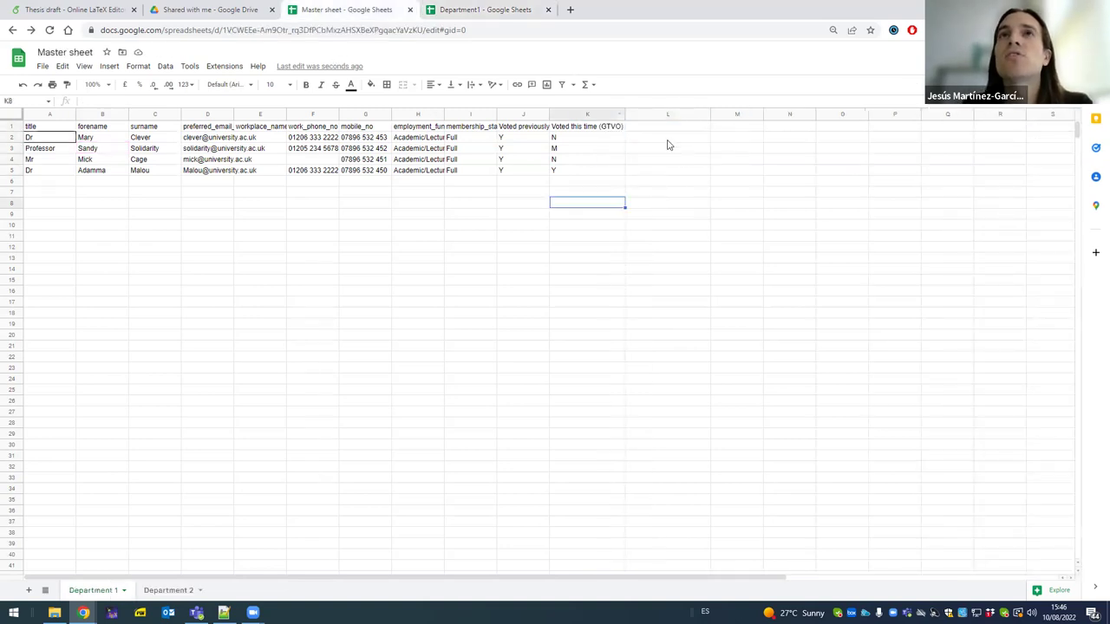
left_click(506, 12)
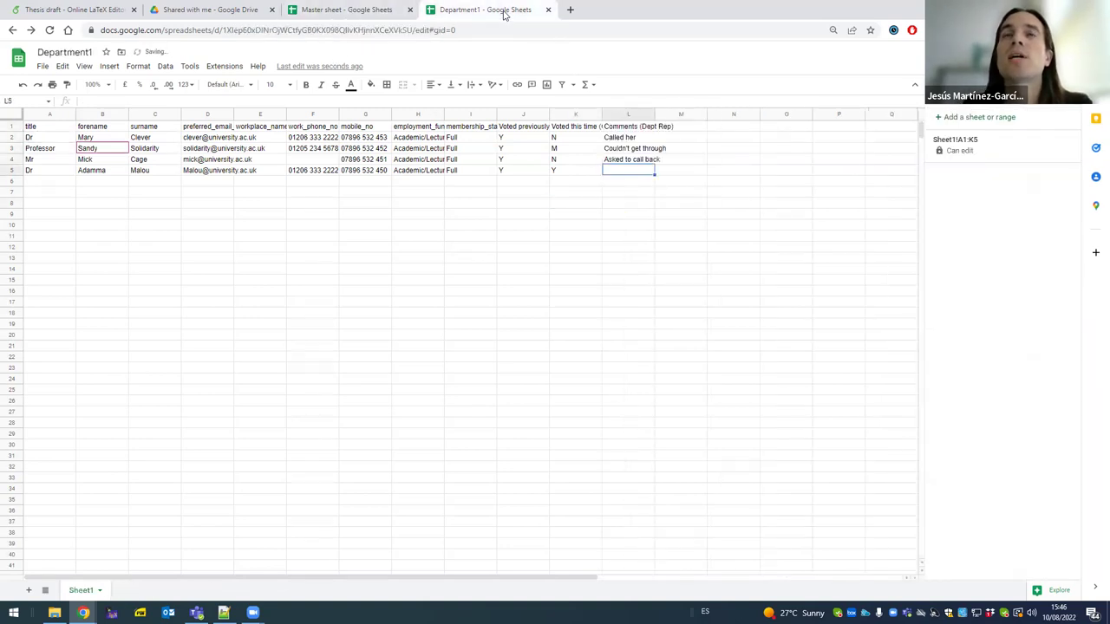
left_click(631, 139)
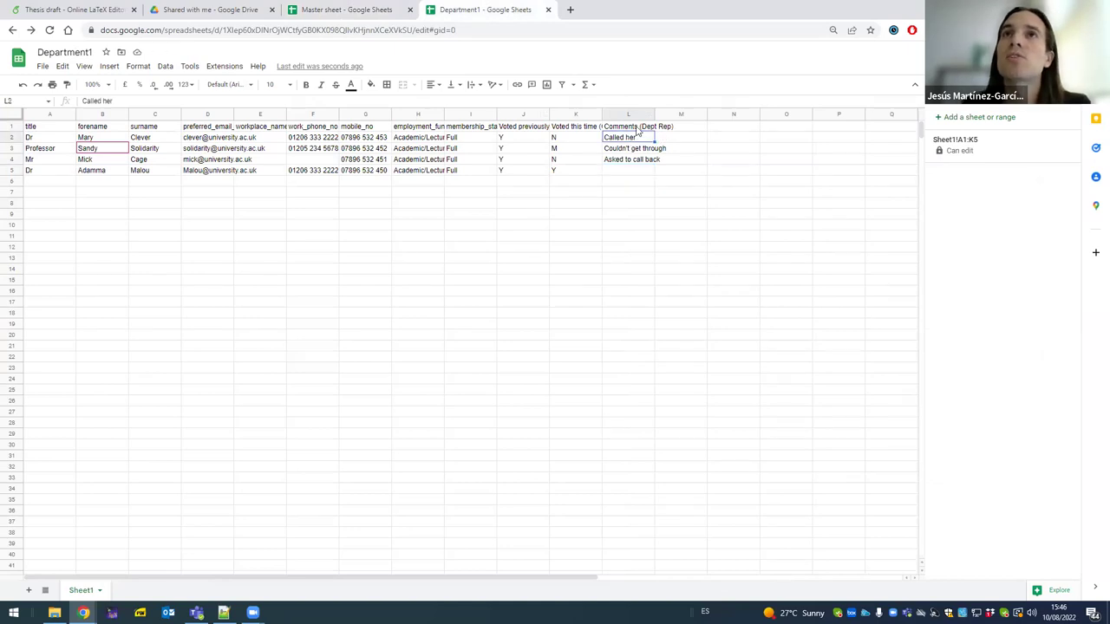
left_click(637, 129)
left_click_drag(637, 156, 636, 180)
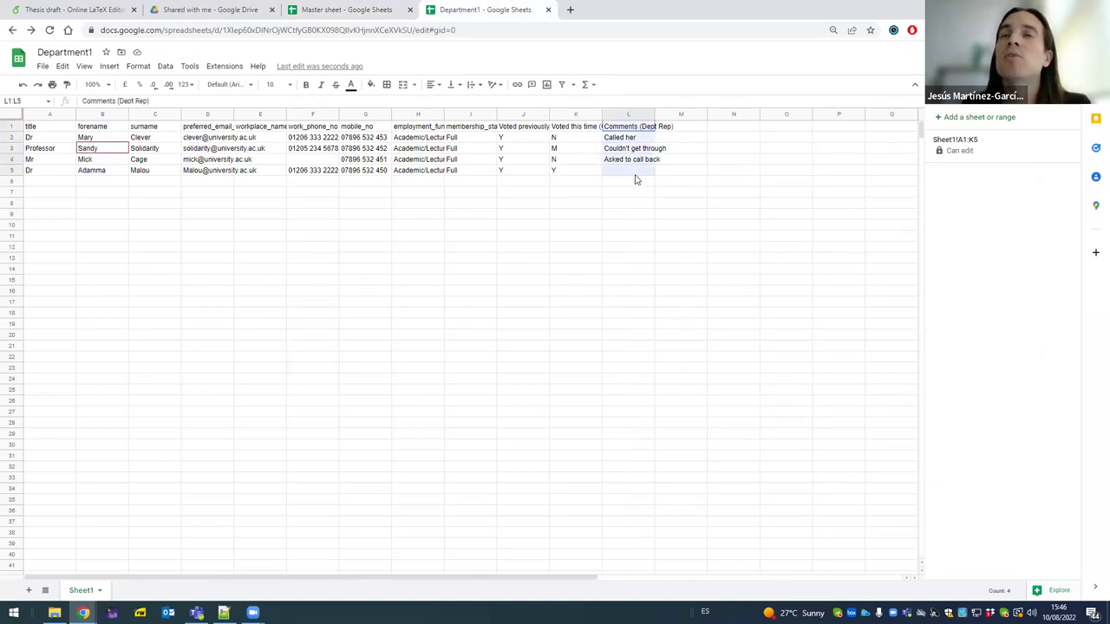
left_click(631, 184)
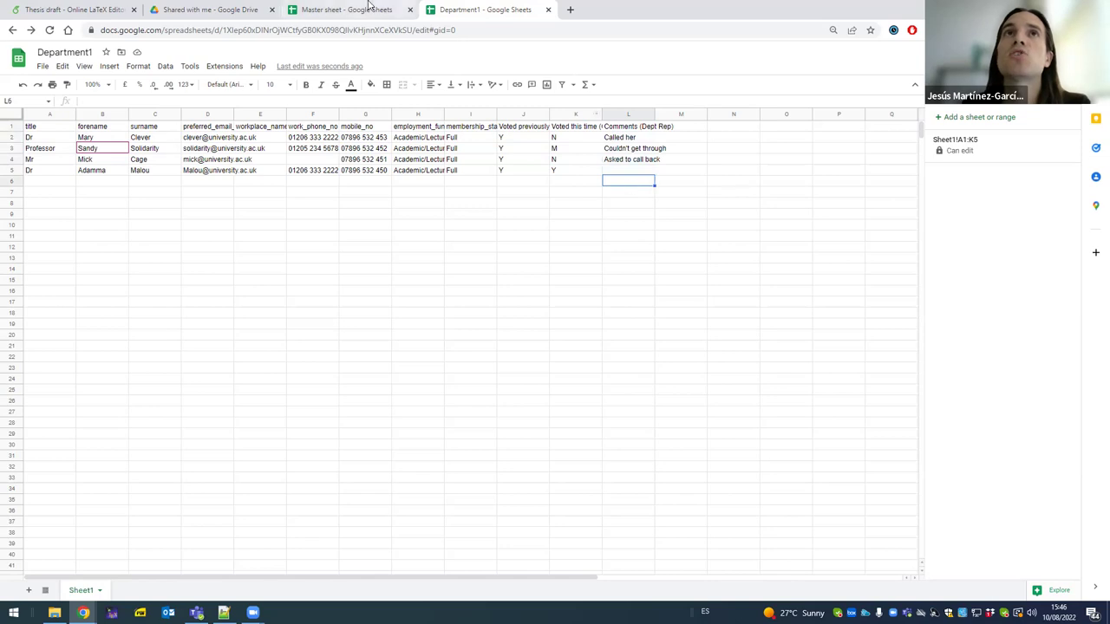
left_click(369, 8)
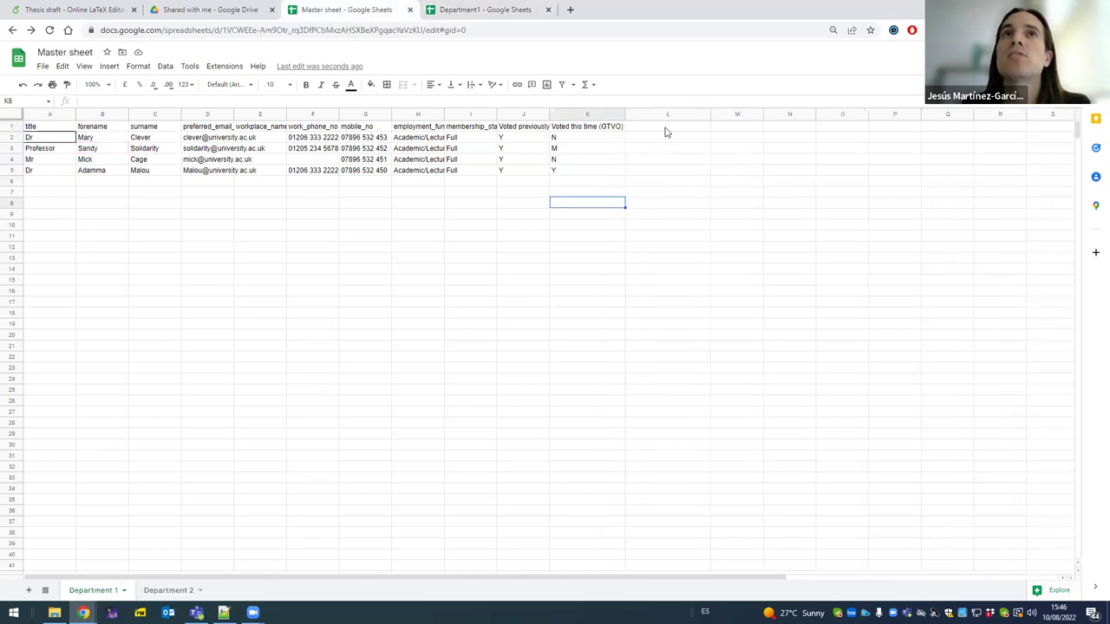
left_click(449, 10)
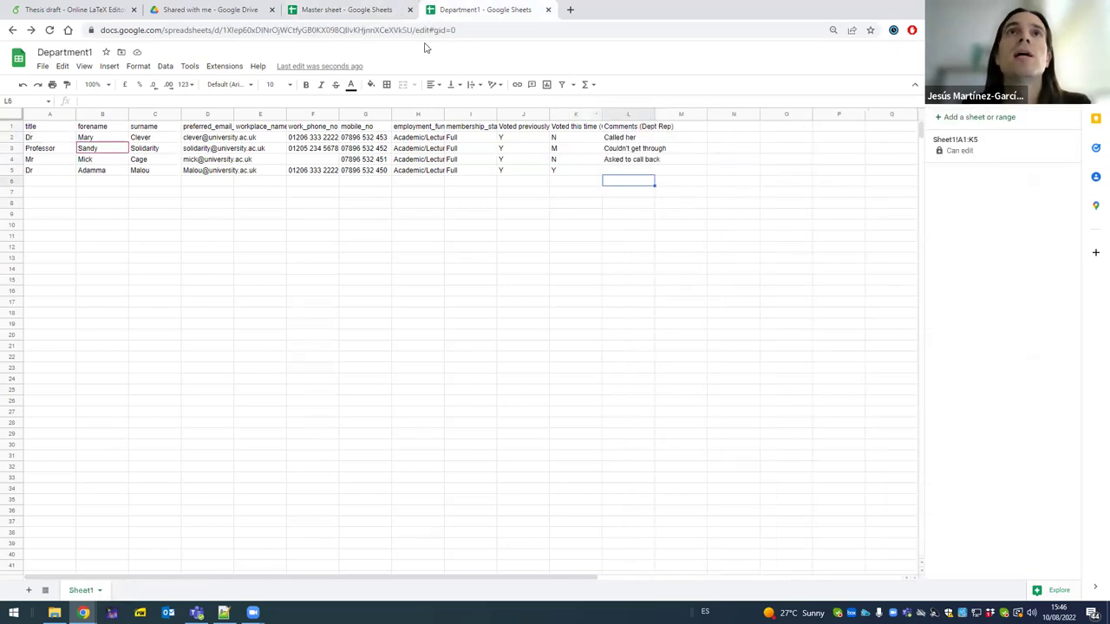
- Copy the IMPORTRANGE template line from the Notepad++ notes and go back to the Master sheet
key("alt+Tab")
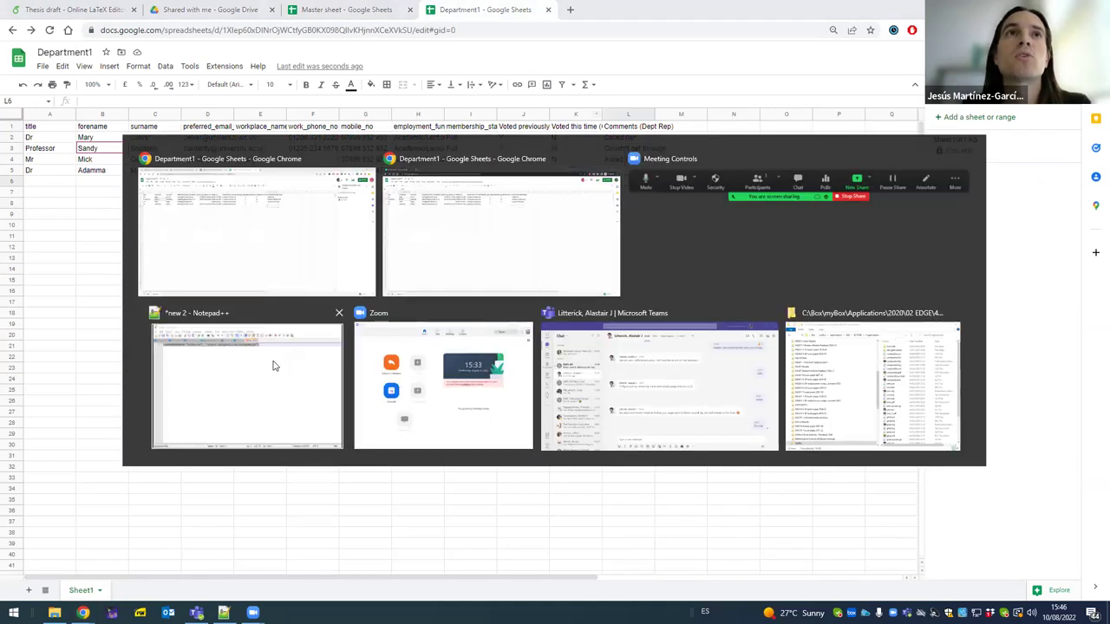
left_click(272, 365)
right_click(176, 66)
left_click(199, 84)
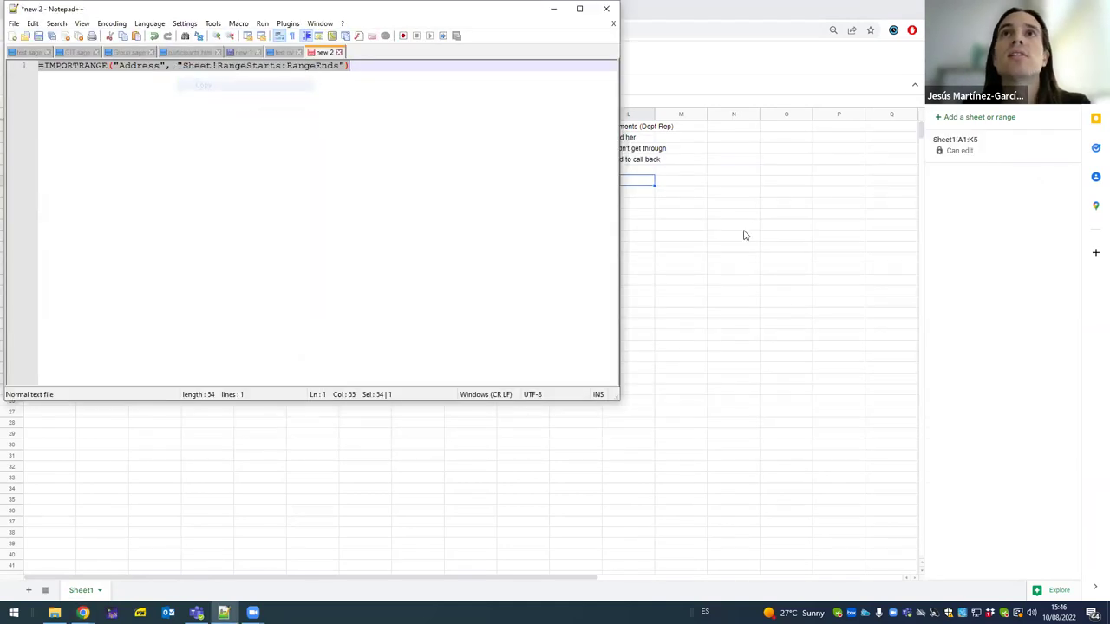
left_click(743, 235)
left_click(347, 9)
- Paste the IMPORTRANGE template into Master sheet L1, replacing 'Address' with Department1's URL
left_click(674, 130)
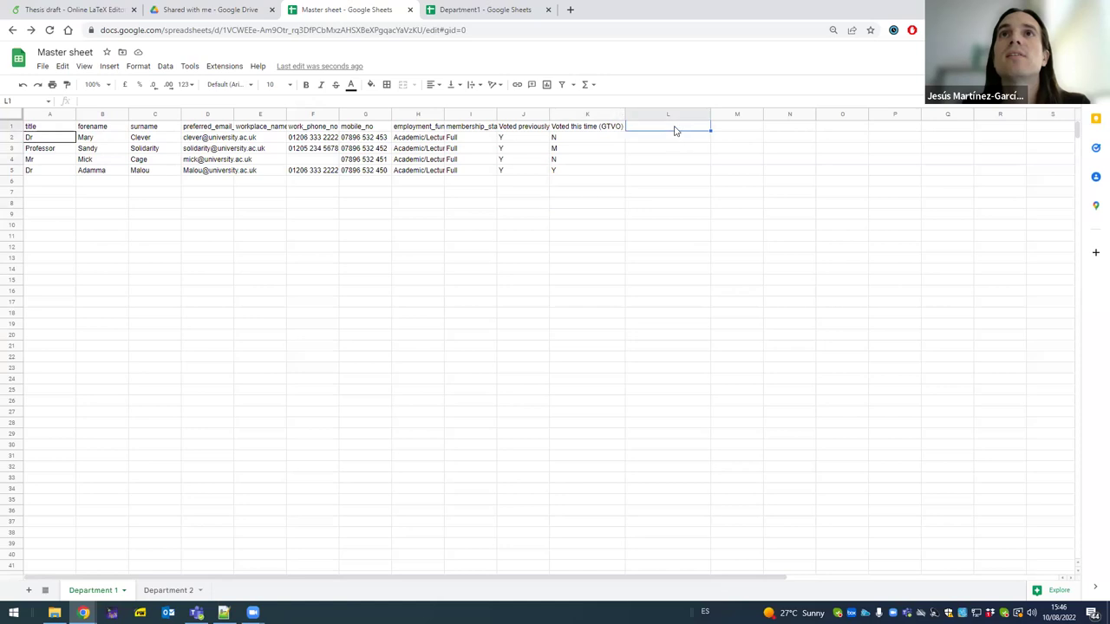
double_click(675, 130)
key("ctrl+v")
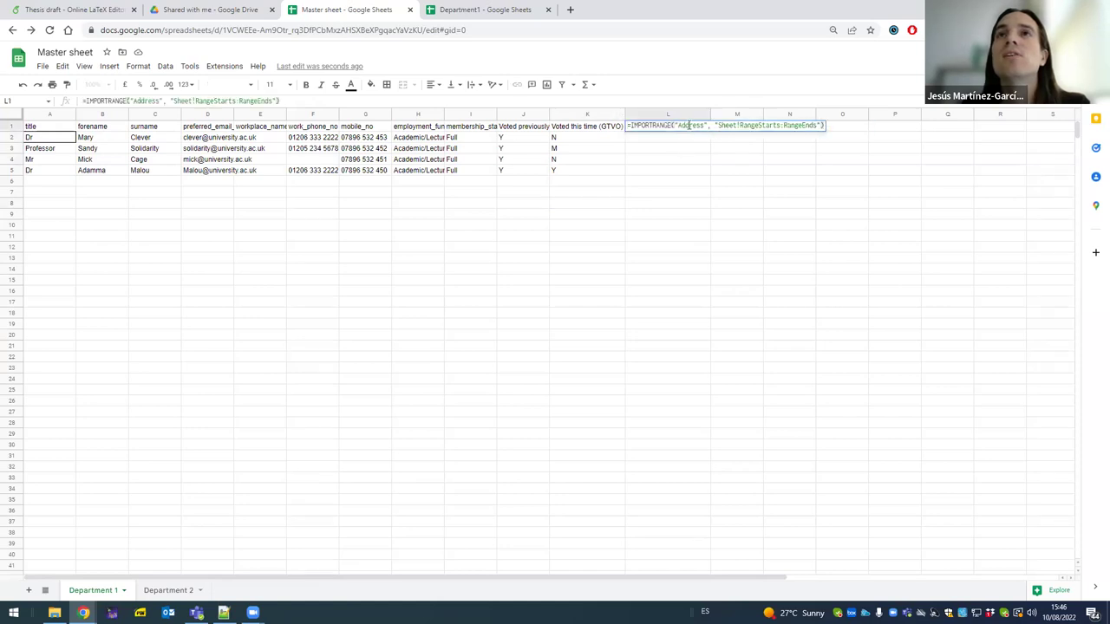
left_click_drag(680, 126, 699, 129)
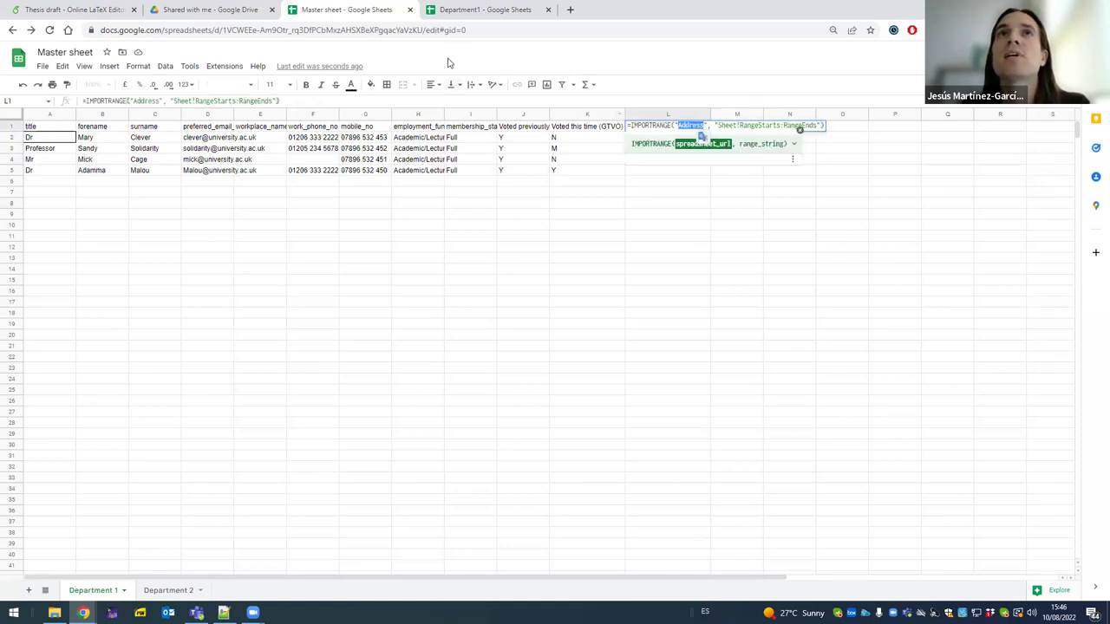
left_click(477, 10)
left_click(208, 35)
key("ctrl+c")
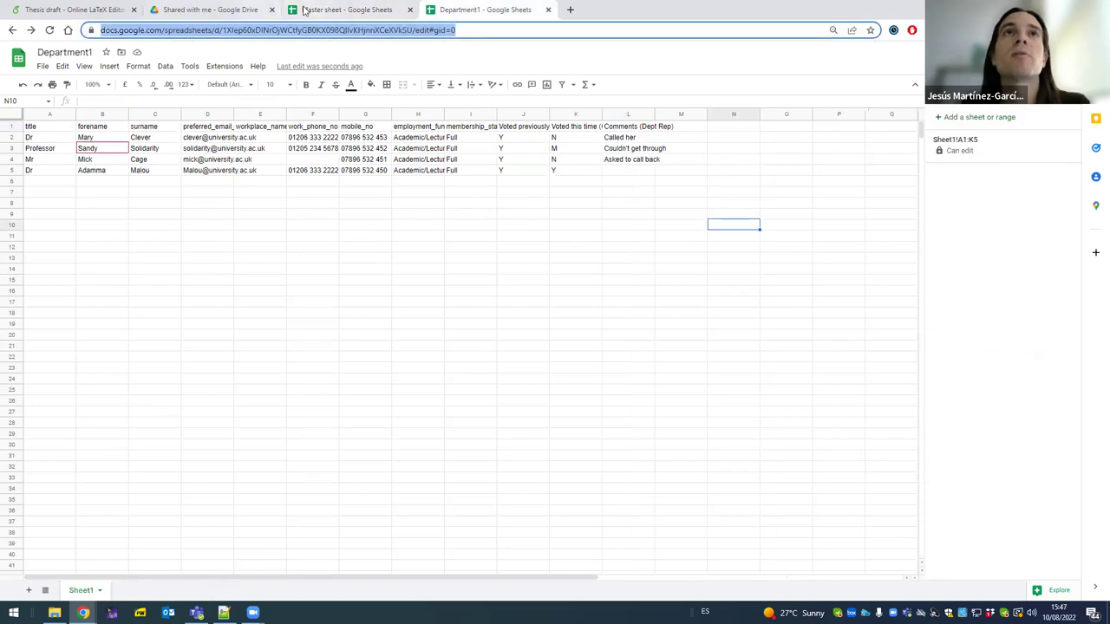
left_click(346, 9)
key("ctrl+v")
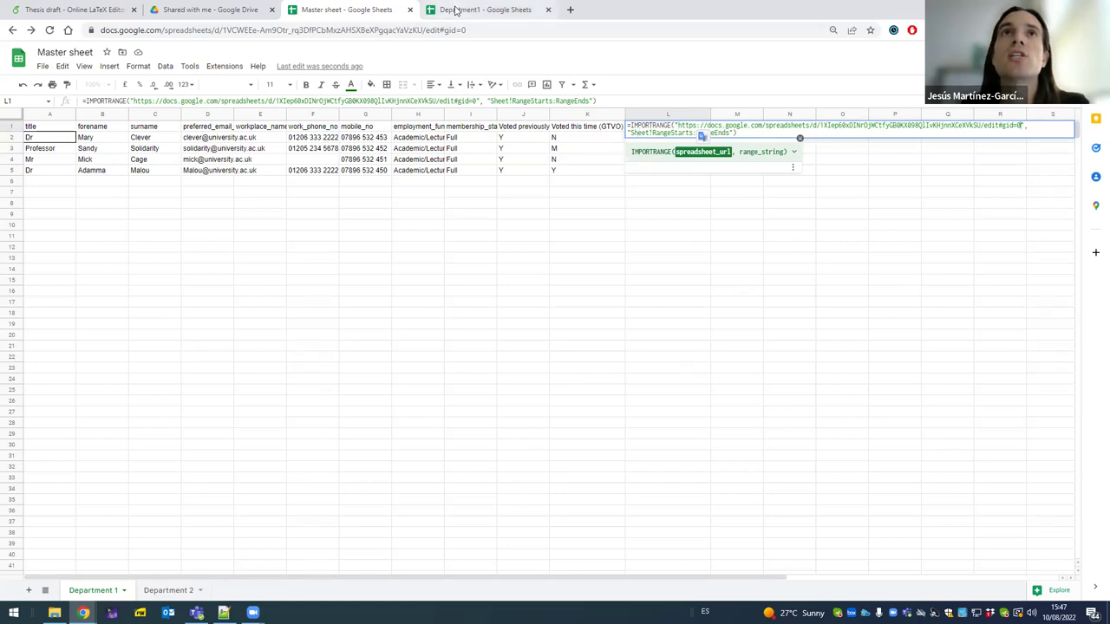
- Check Department1's Sheet1 tab name and select the range placeholder in the formula
left_click(455, 10)
double_click(85, 593)
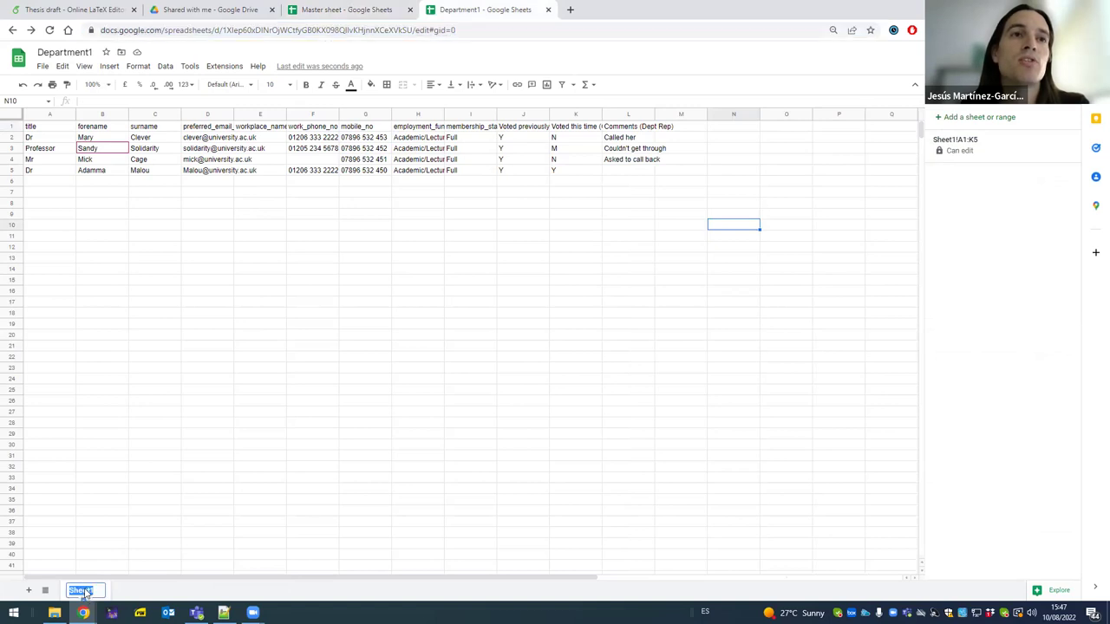
left_click(355, 11)
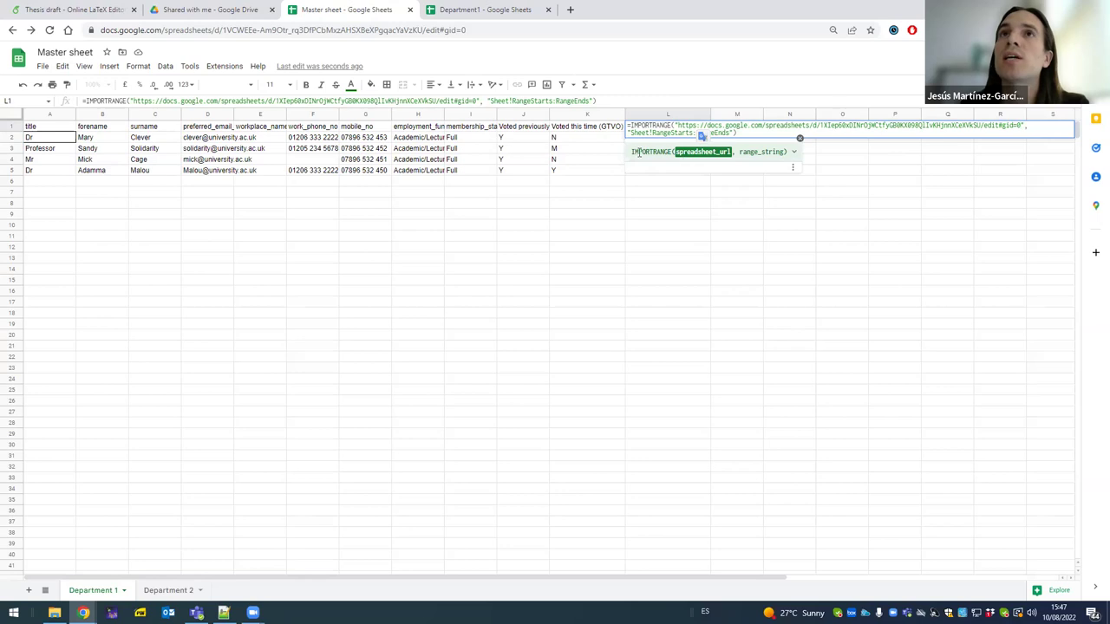
left_click_drag(702, 136, 639, 123)
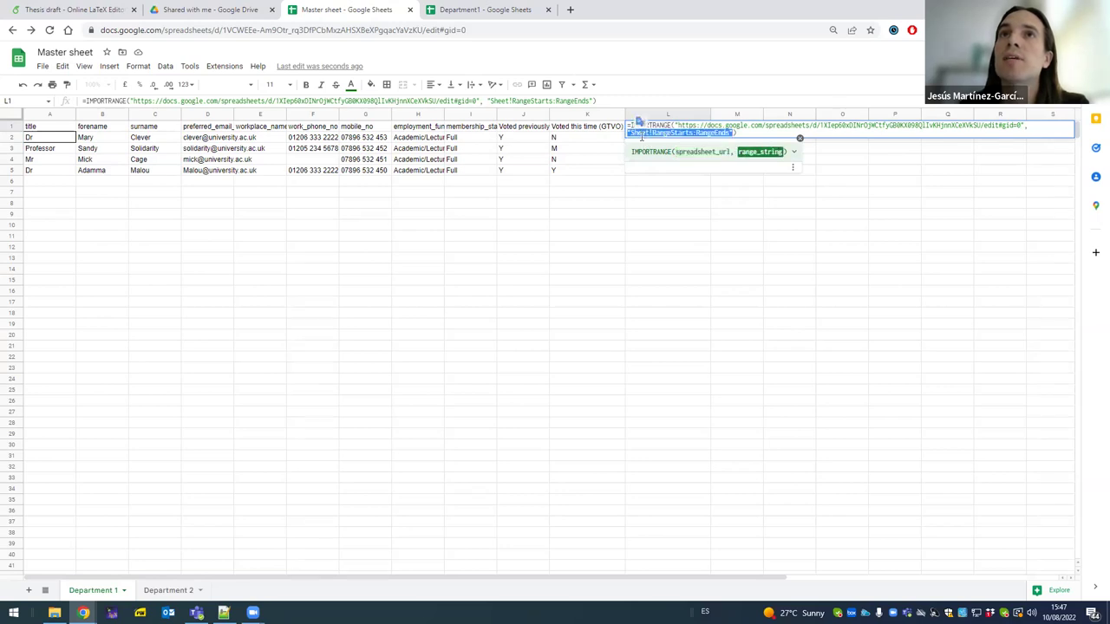
- Rename Department1's Sheet1 tab to 'Department 1'
left_click(499, 11)
double_click(80, 591)
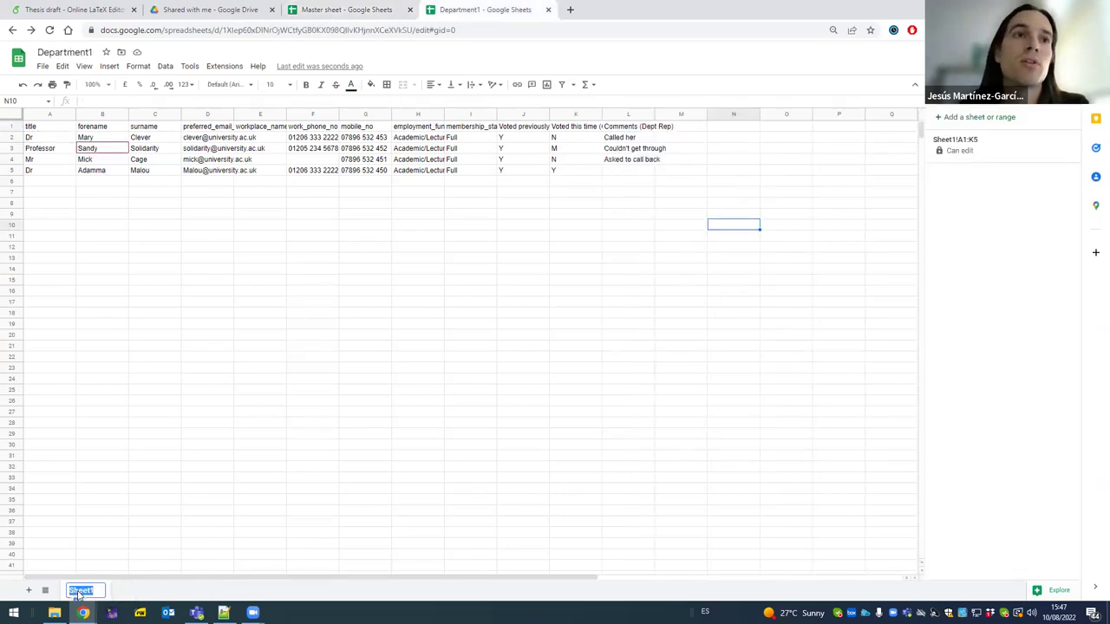
type("Department 1")
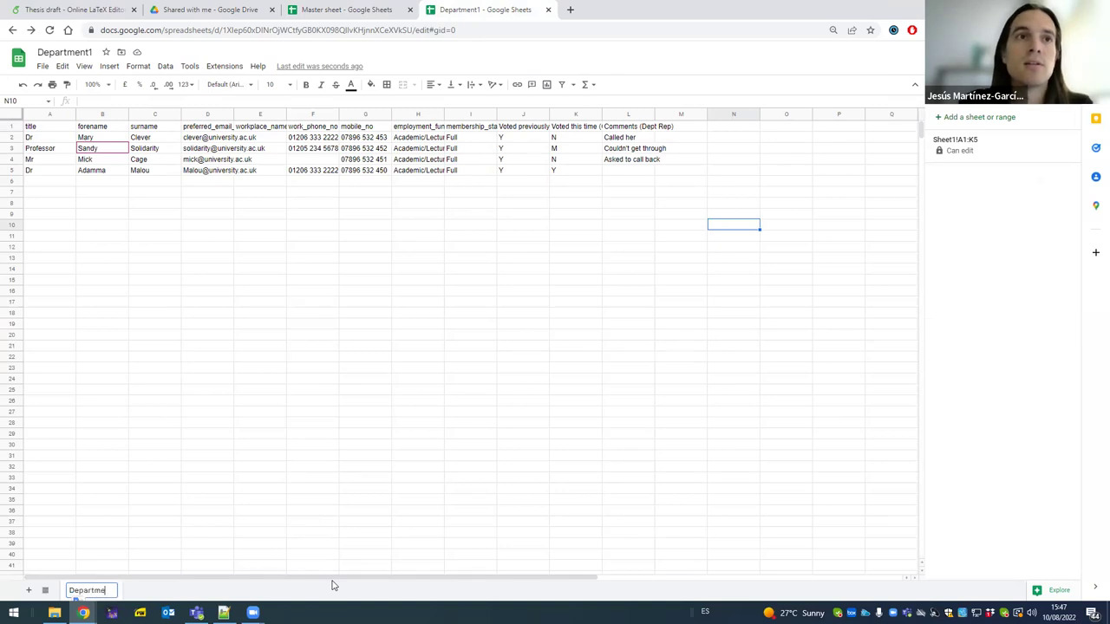
key("Return")
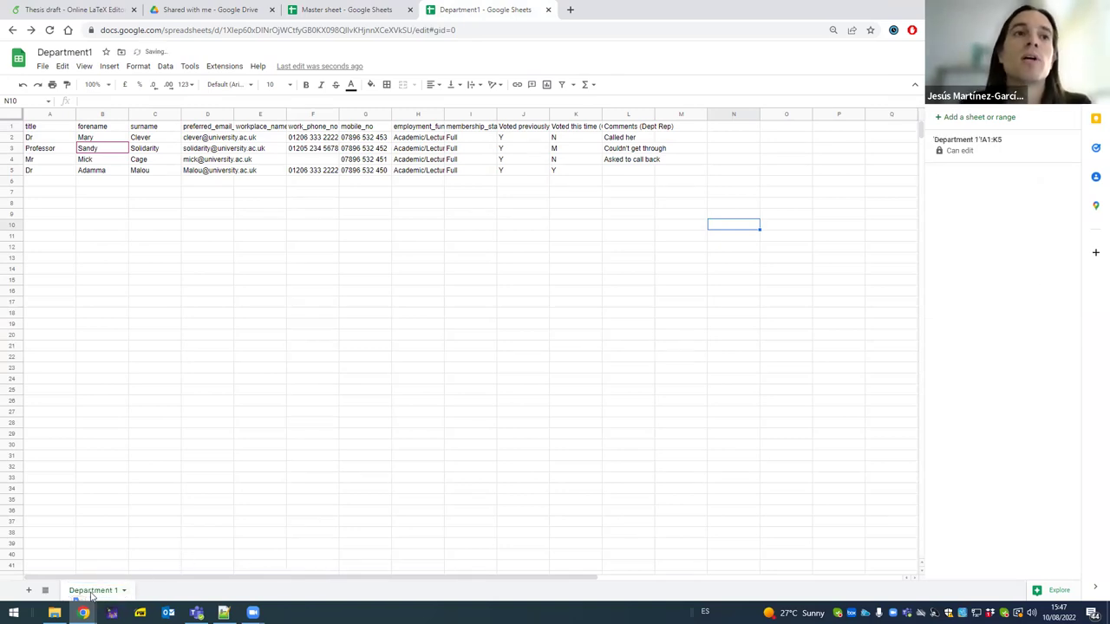
- Set the IMPORTRANGE range to Department 1!L1:L5, commit it, and allow access
left_click(375, 10)
left_click(639, 139)
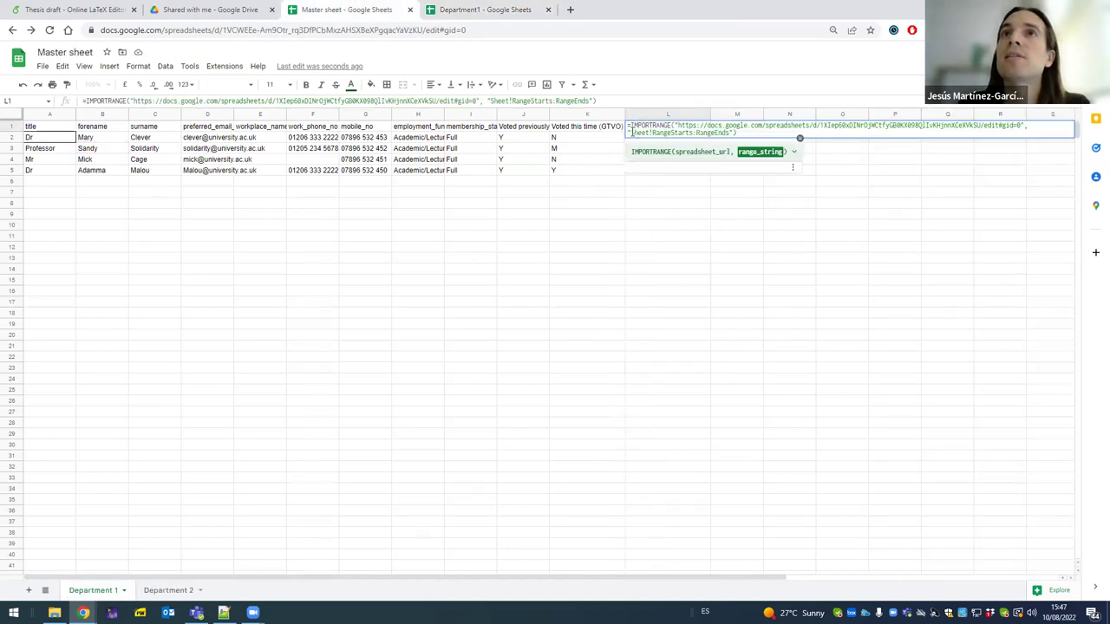
key("ctrl+v")
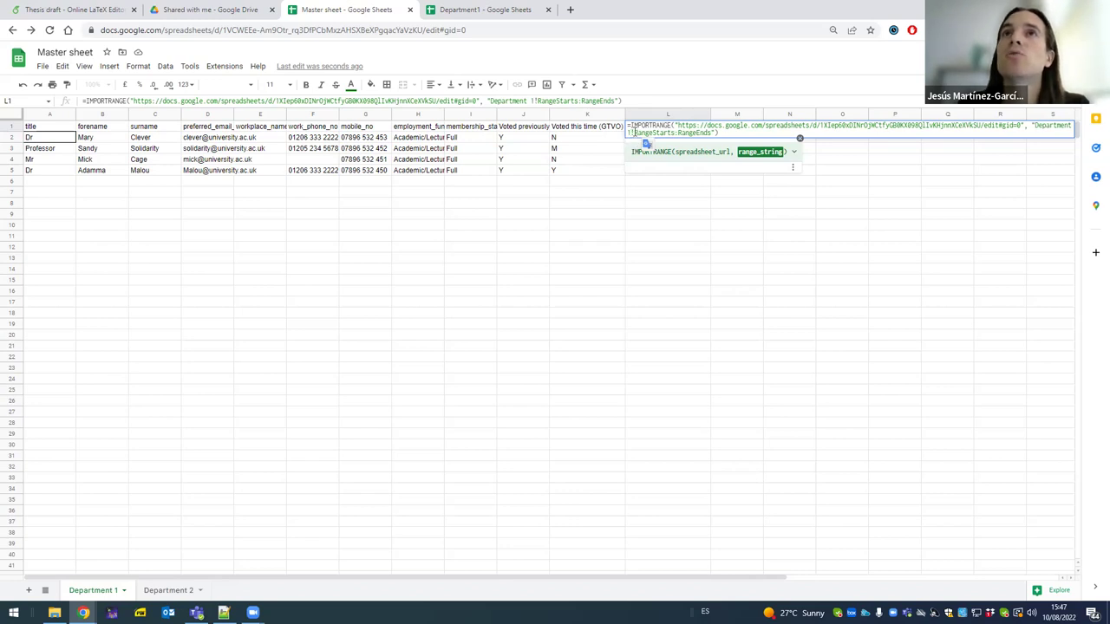
left_click_drag(635, 133, 677, 136)
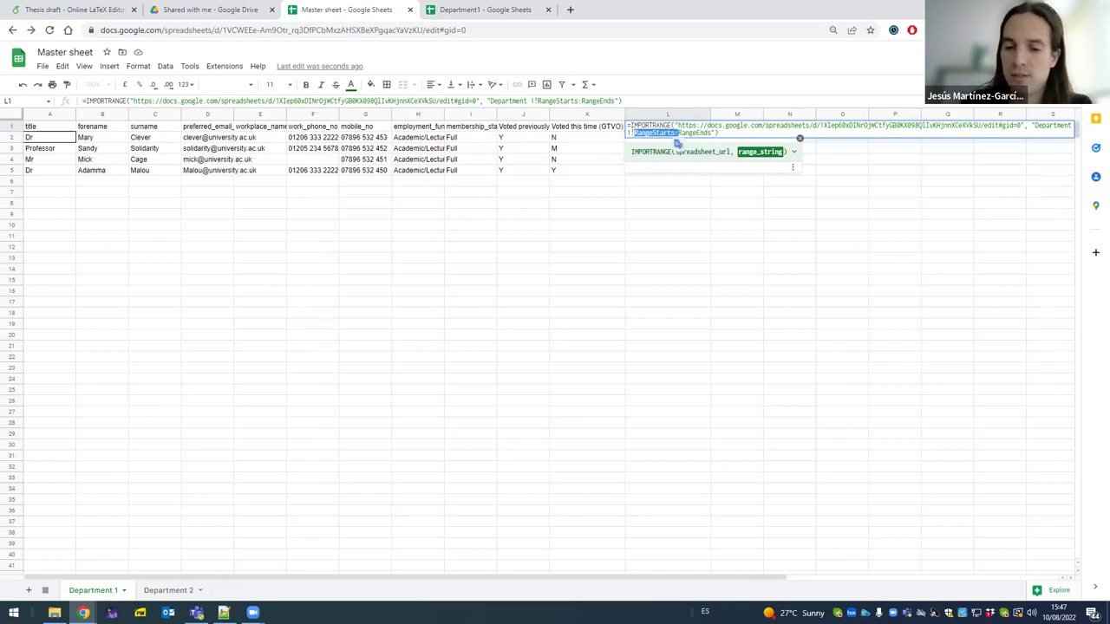
key("BackSpace")
type("L")
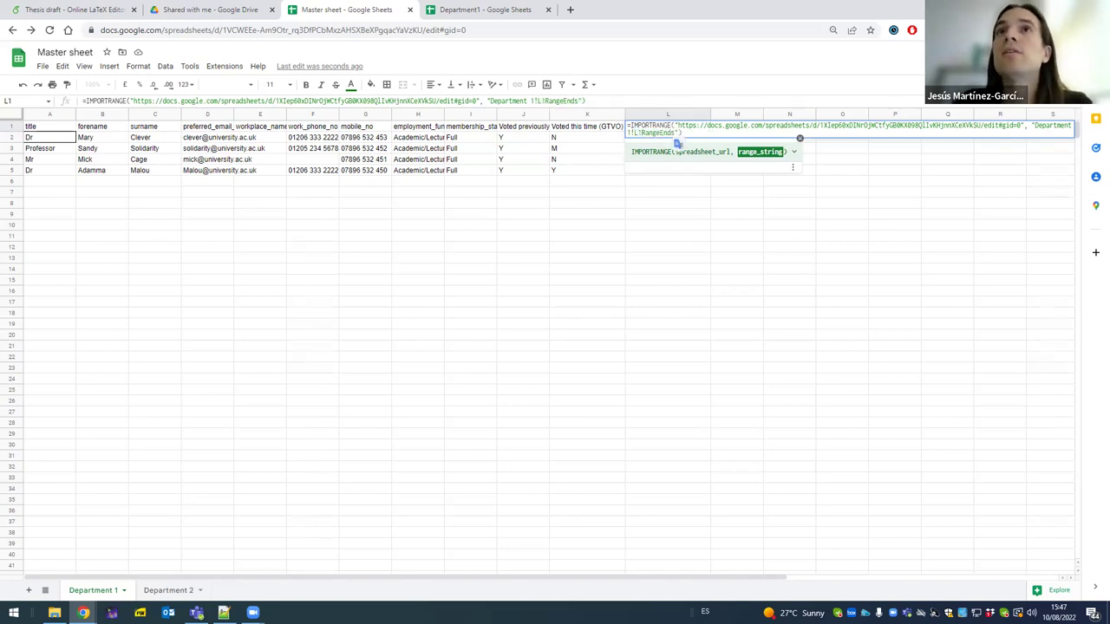
type("1:")
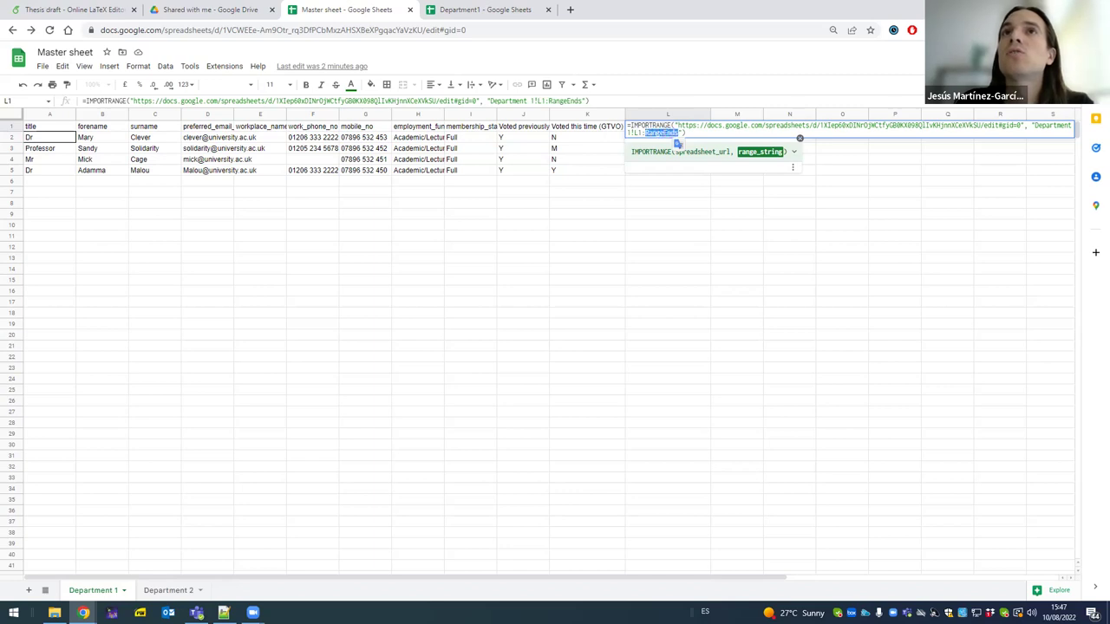
type("L54")
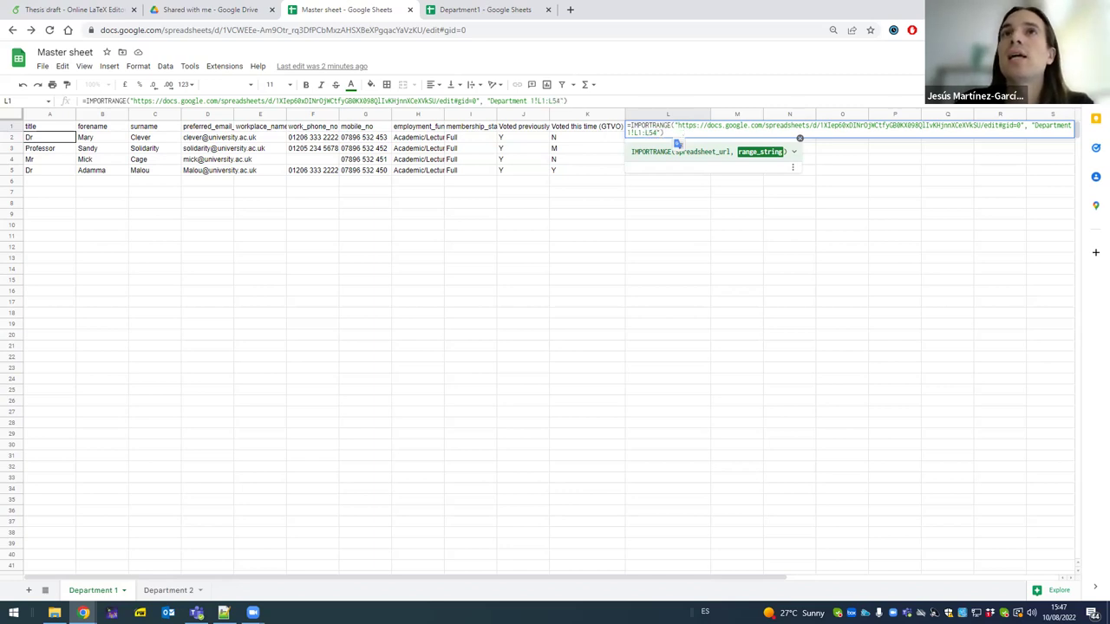
key("Return")
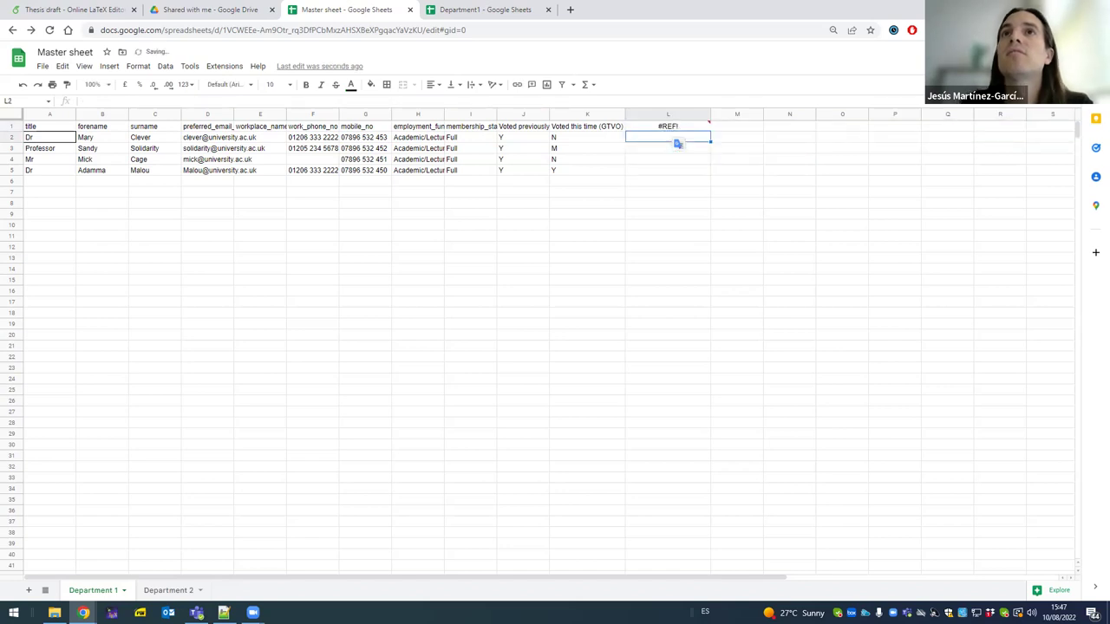
mouse_move(677, 130)
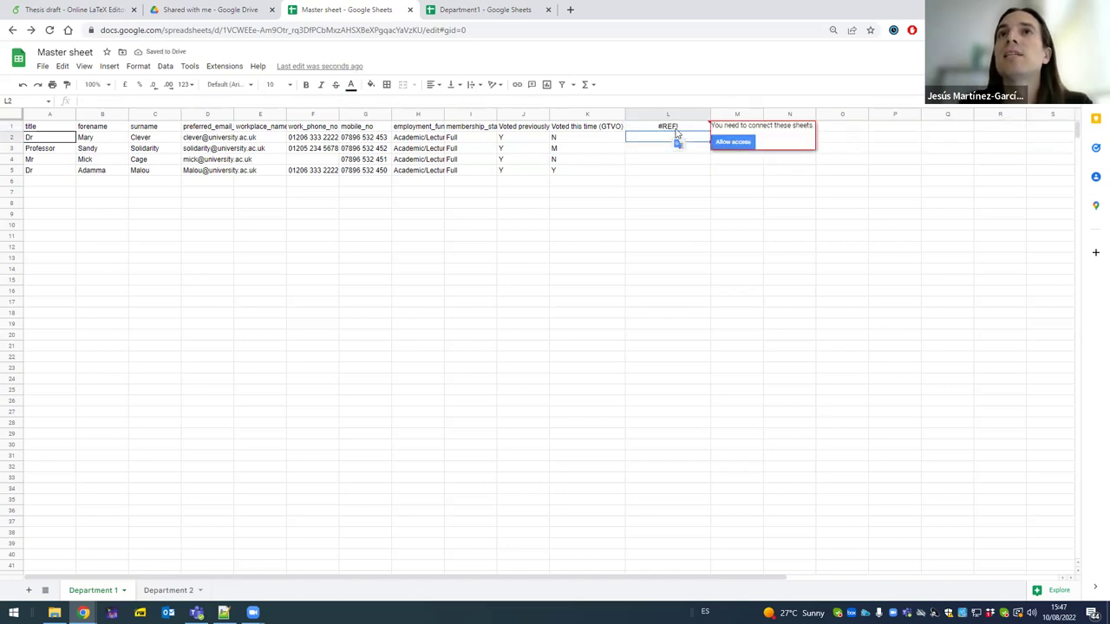
left_click(738, 144)
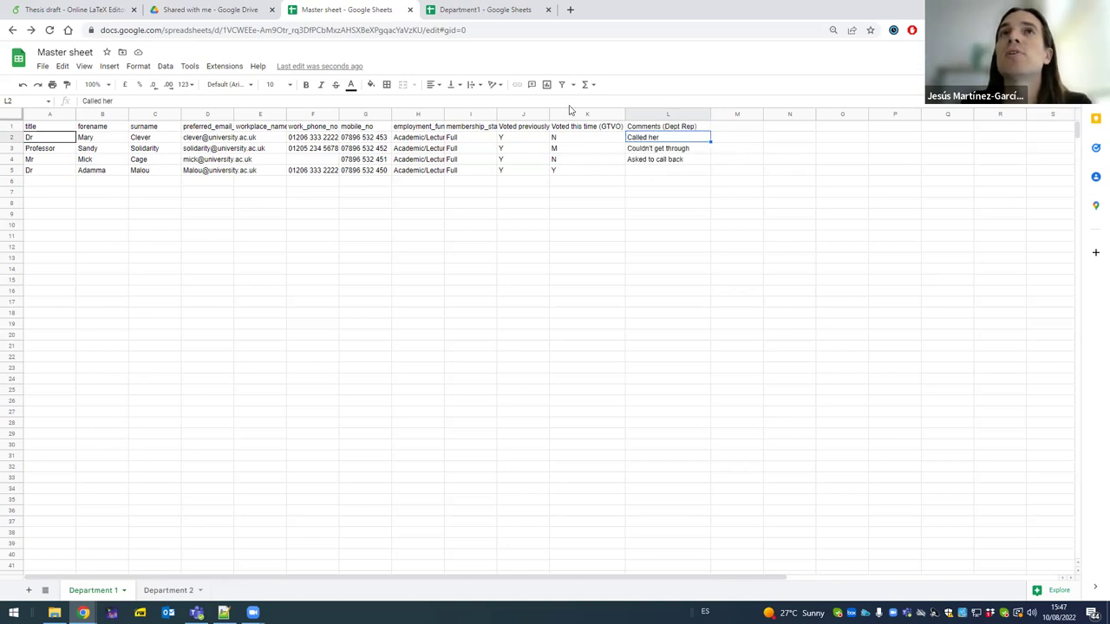
- Test-edit imported cell L3 with 'd', then undo it
left_click(668, 152)
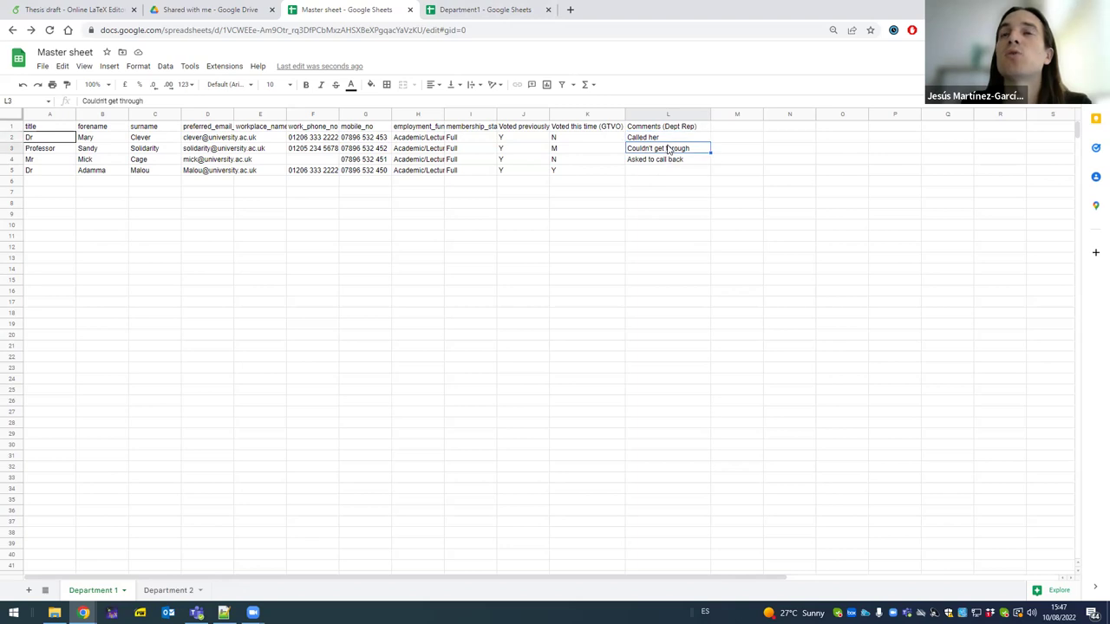
type("d")
key("Return")
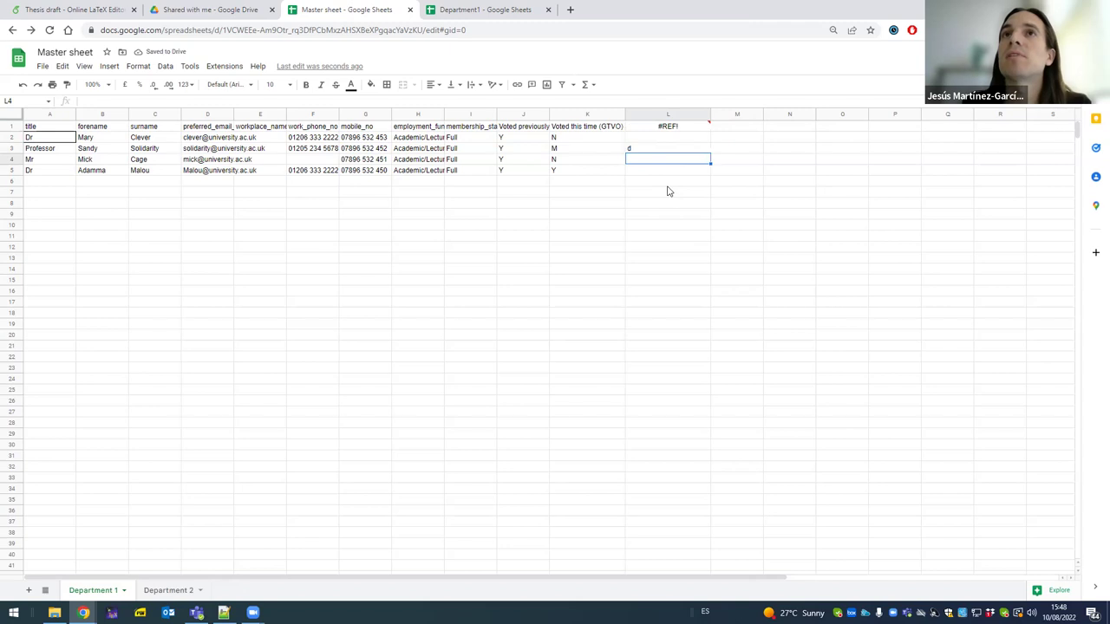
key("ctrl+z")
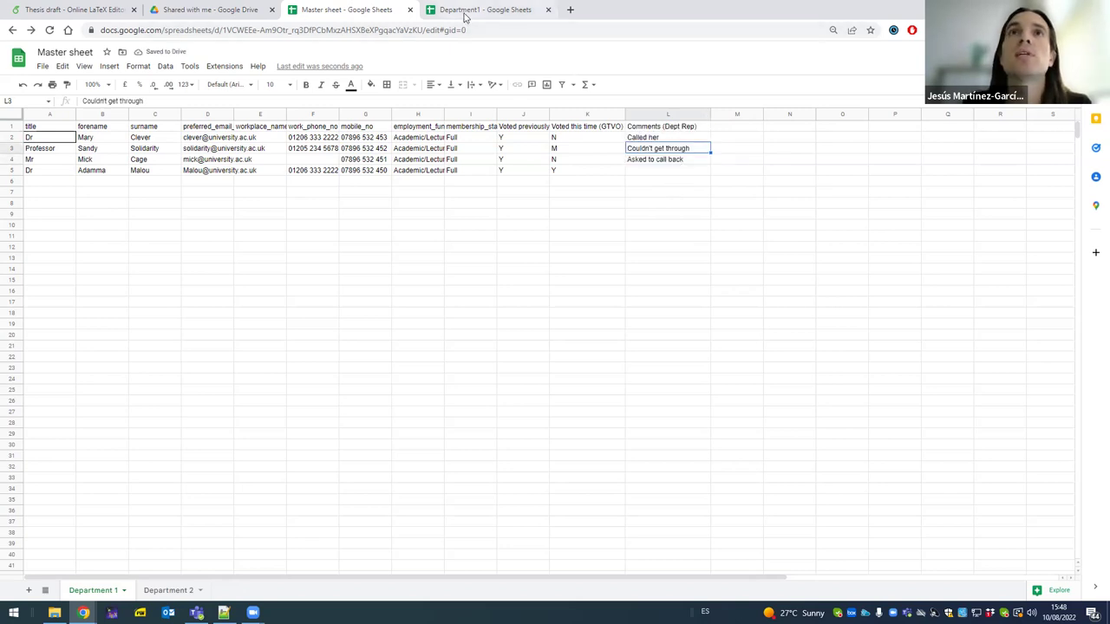
- Protect Master sheet range L1:L5 with 'Show a warning when editing this range'
left_click(666, 127)
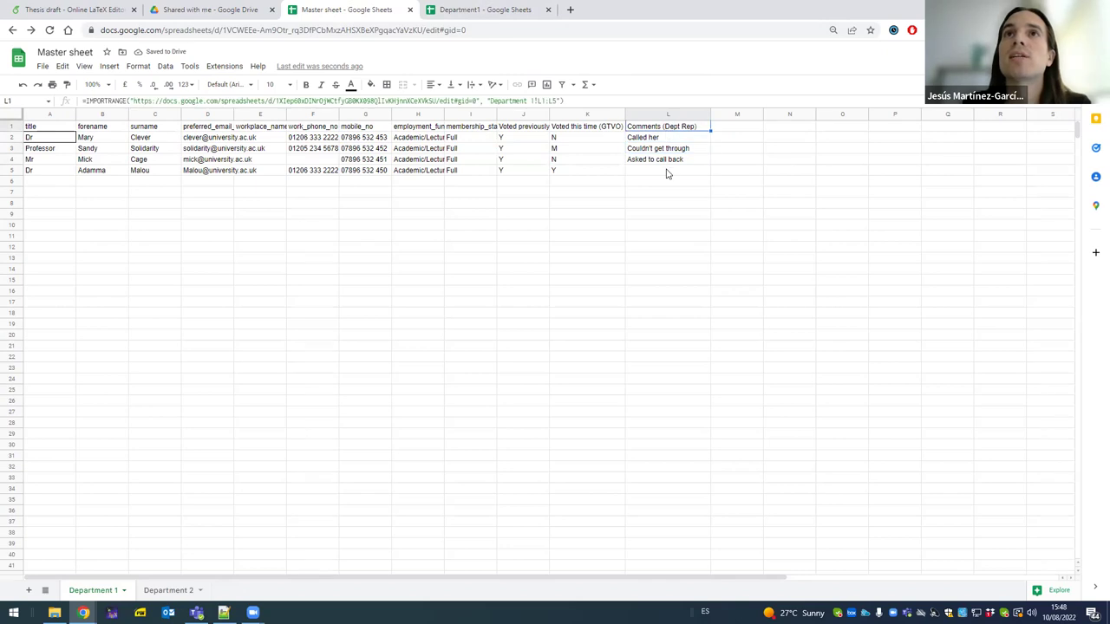
left_click(667, 174, "shift")
right_click(674, 172)
mouse_move(778, 435)
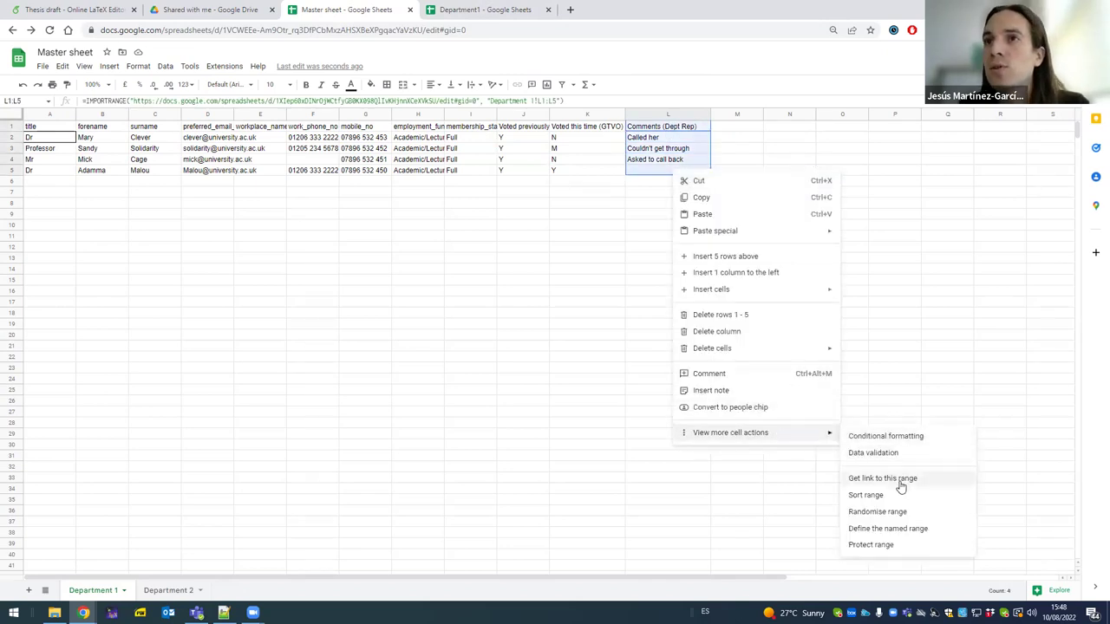
left_click(900, 552)
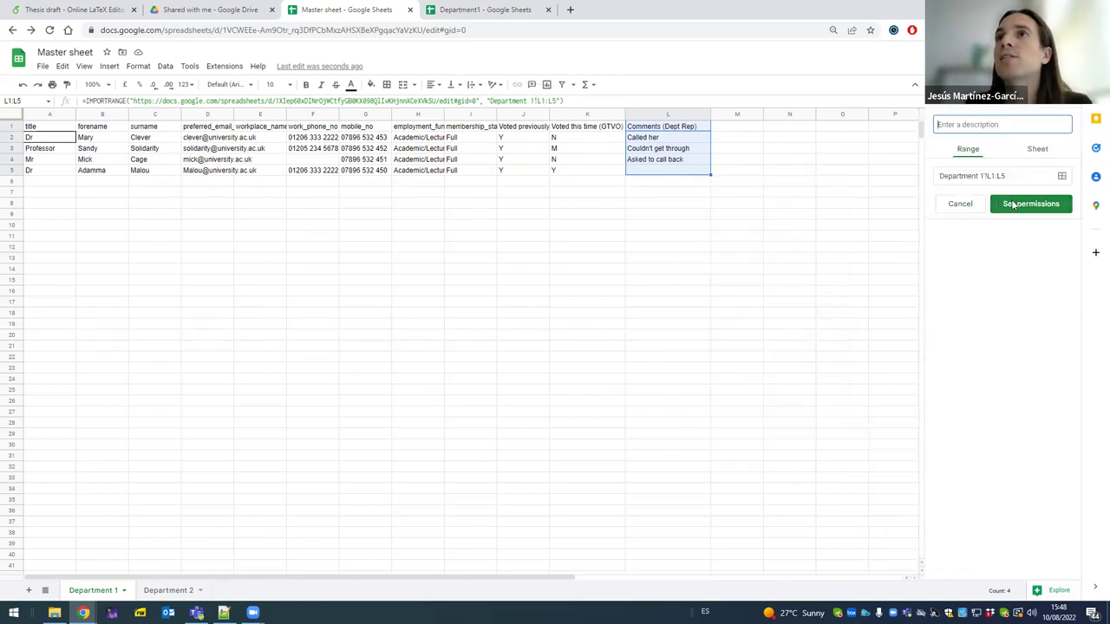
left_click(1016, 204)
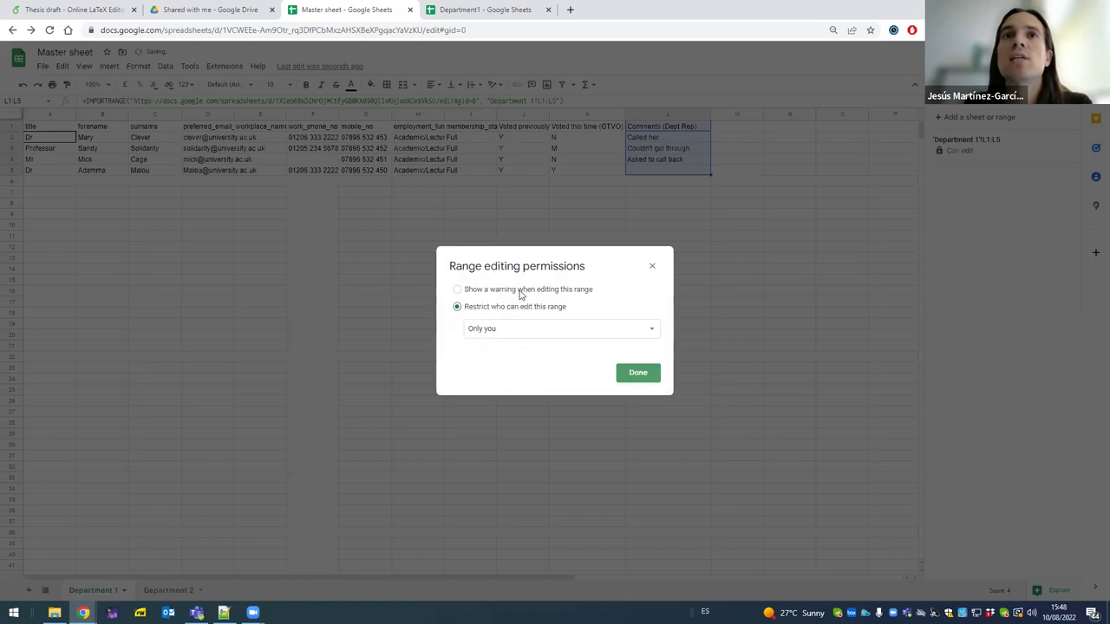
left_click(522, 332)
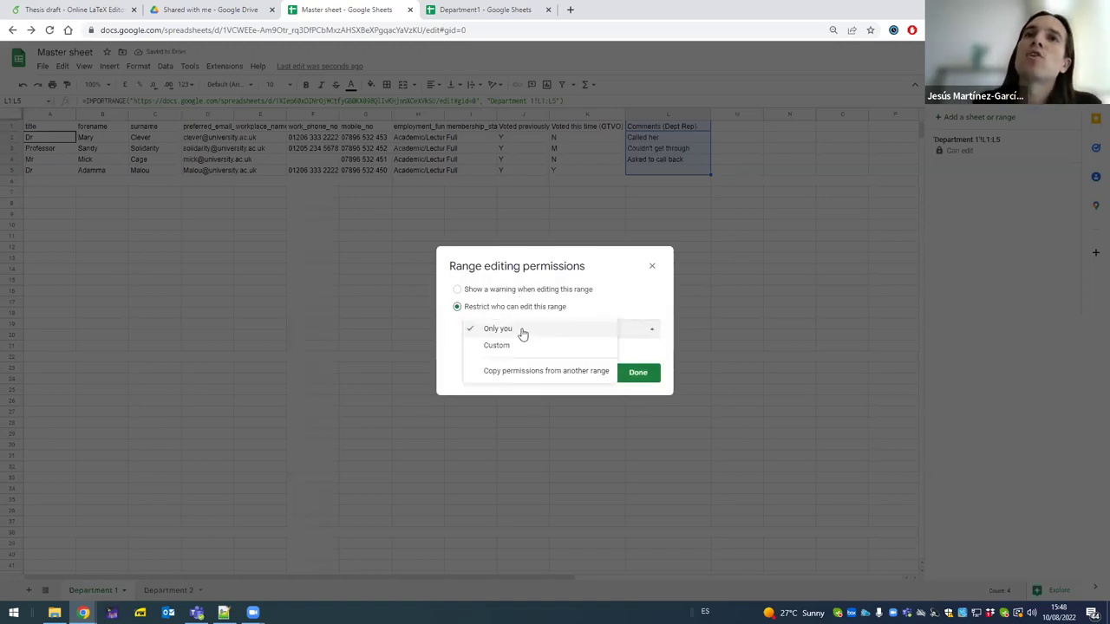
left_click(602, 305)
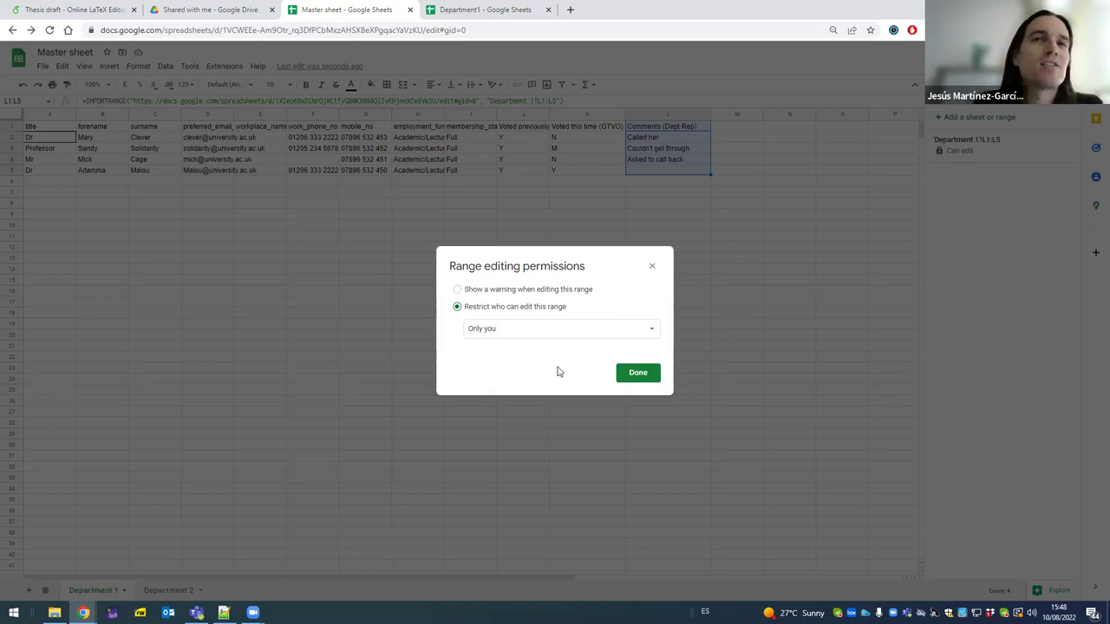
left_click(556, 293)
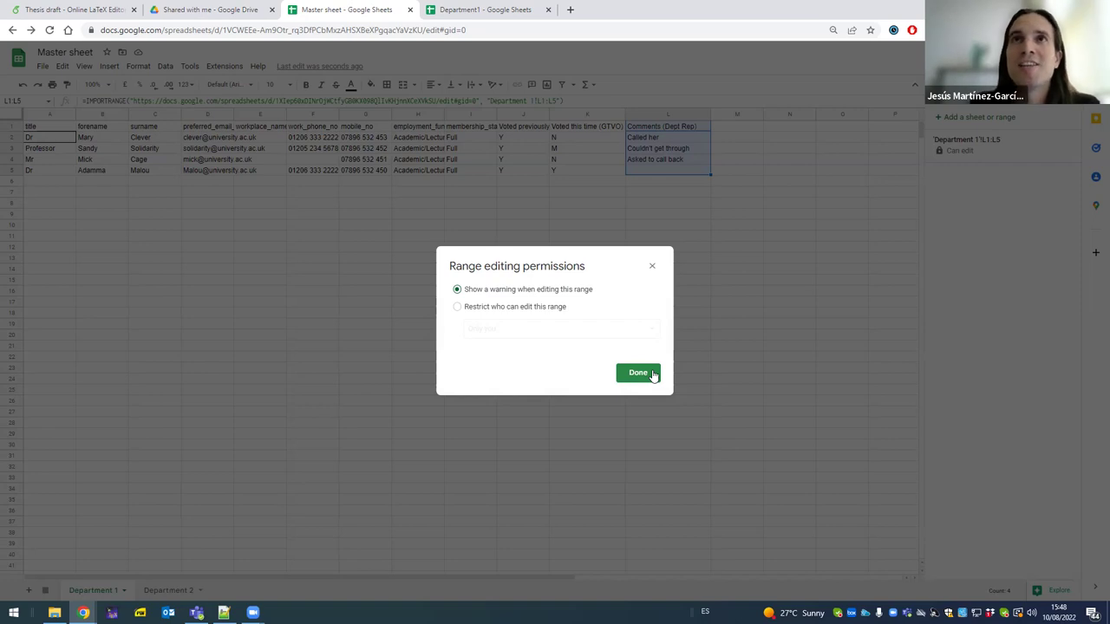
left_click(654, 375)
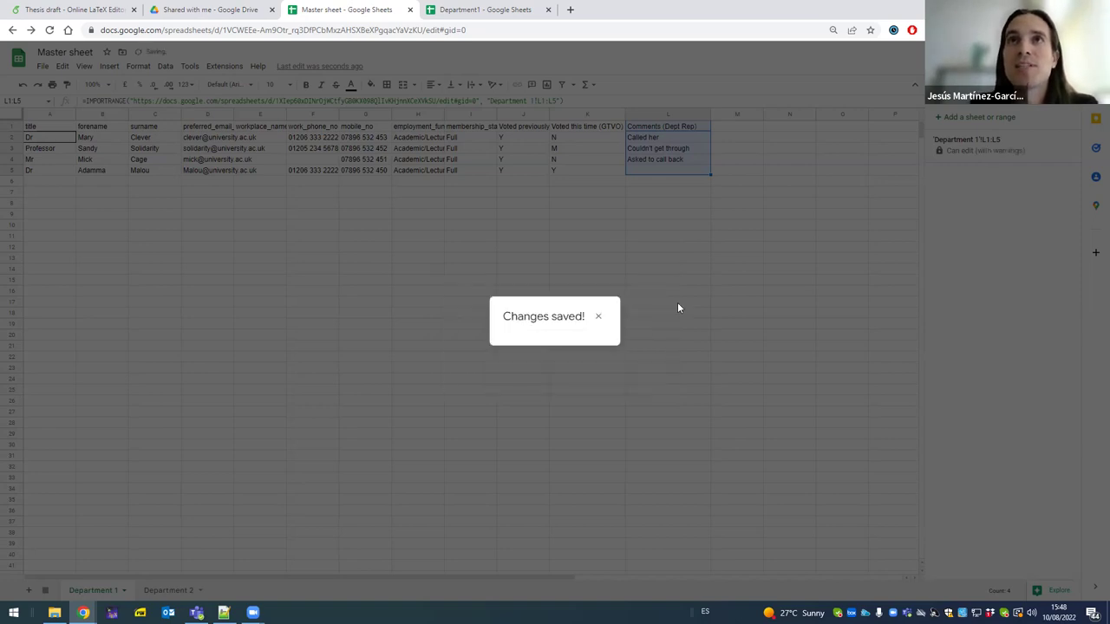
left_click(678, 199)
left_click(664, 151)
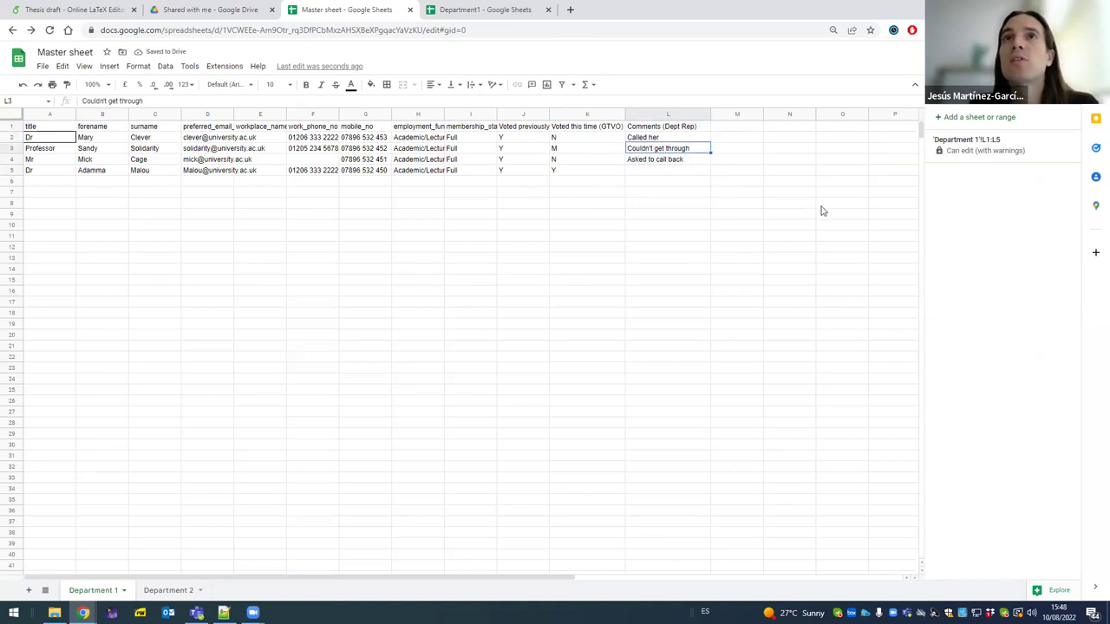
- Try entering 'df' in protected cell L3 and cancel at the warning
type("df")
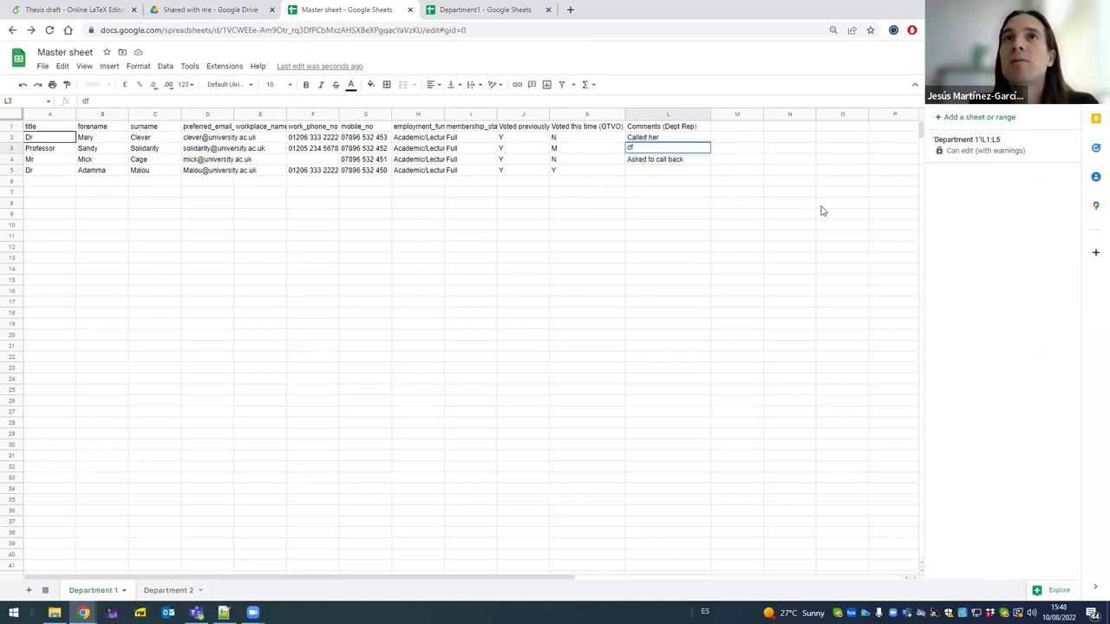
key("Return")
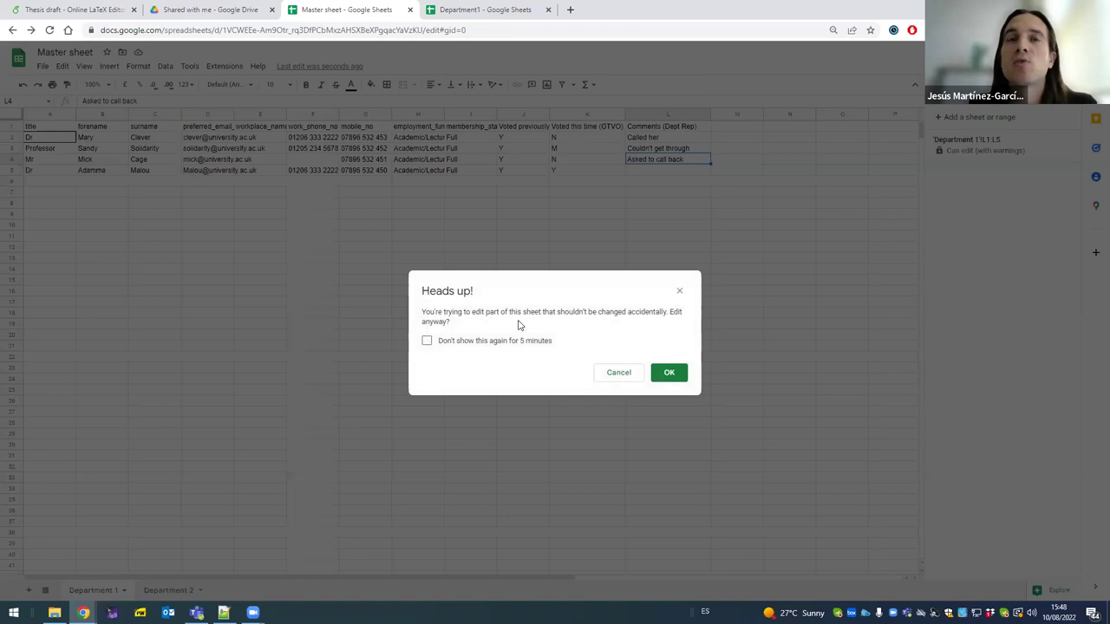
left_click_drag(646, 314, 688, 322)
left_click(663, 324)
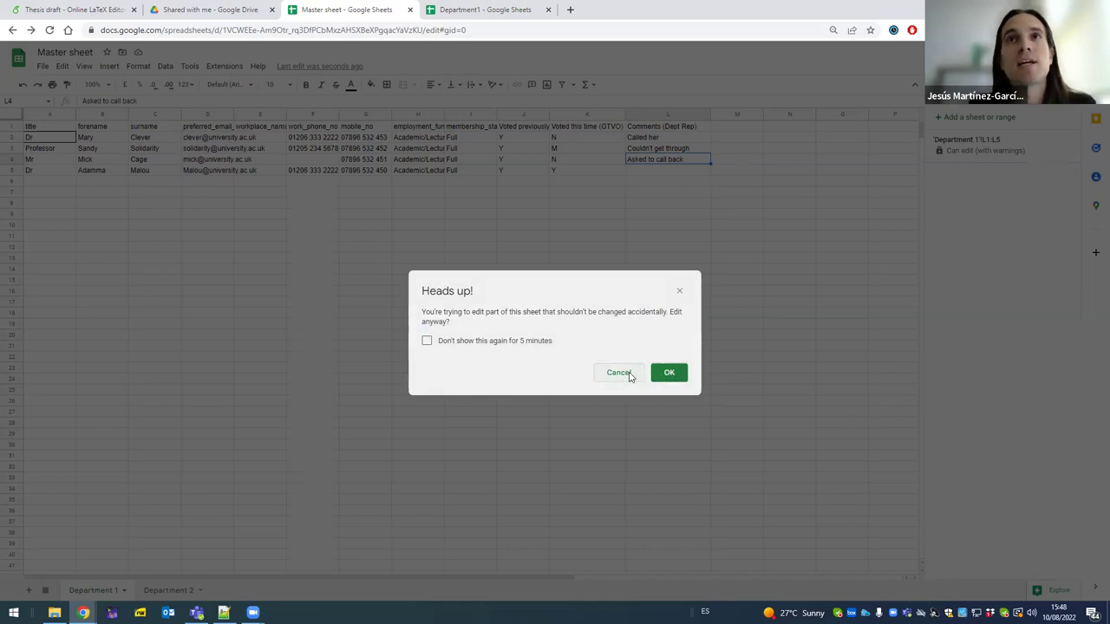
left_click(622, 374)
- Enter 'Adamma voted' in Department1 cell L5, then check it in the Master sheet
left_click(643, 284)
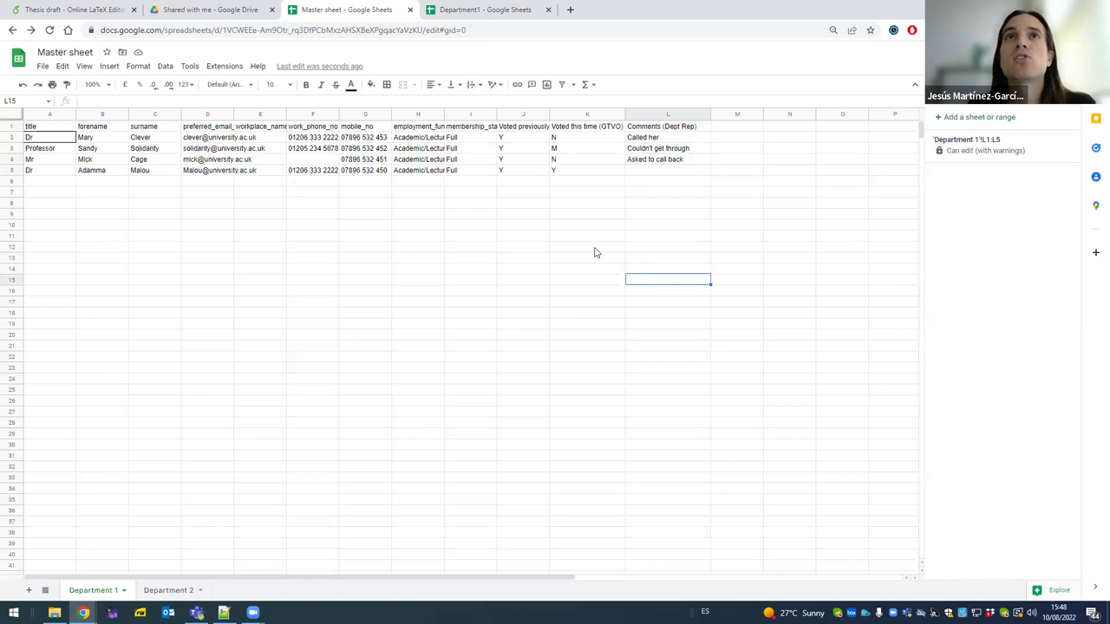
left_click(497, 9)
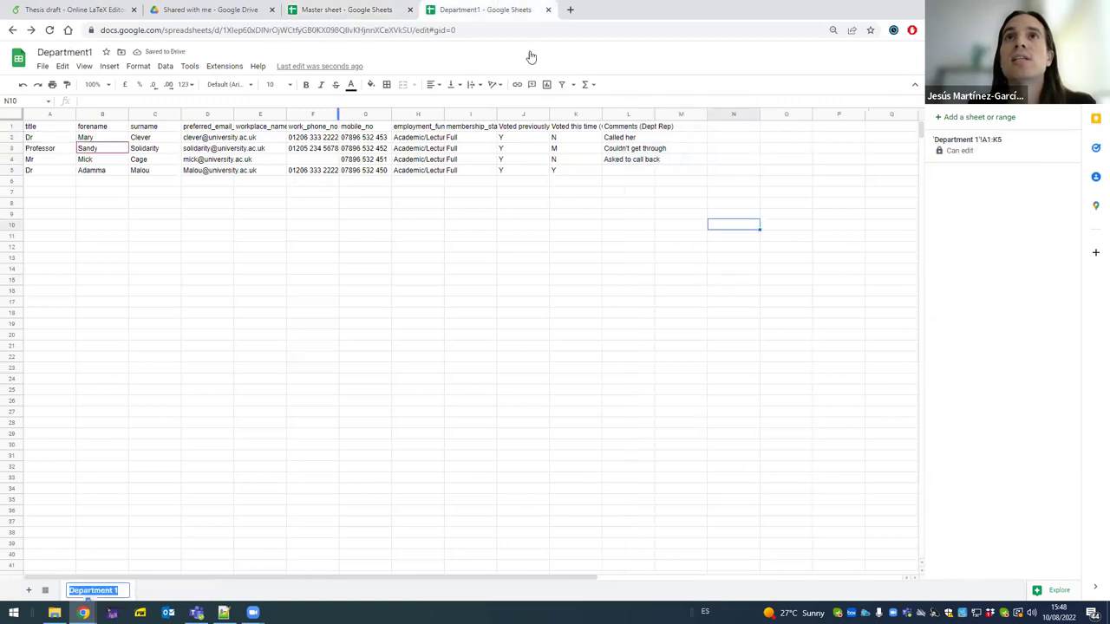
left_click(628, 173)
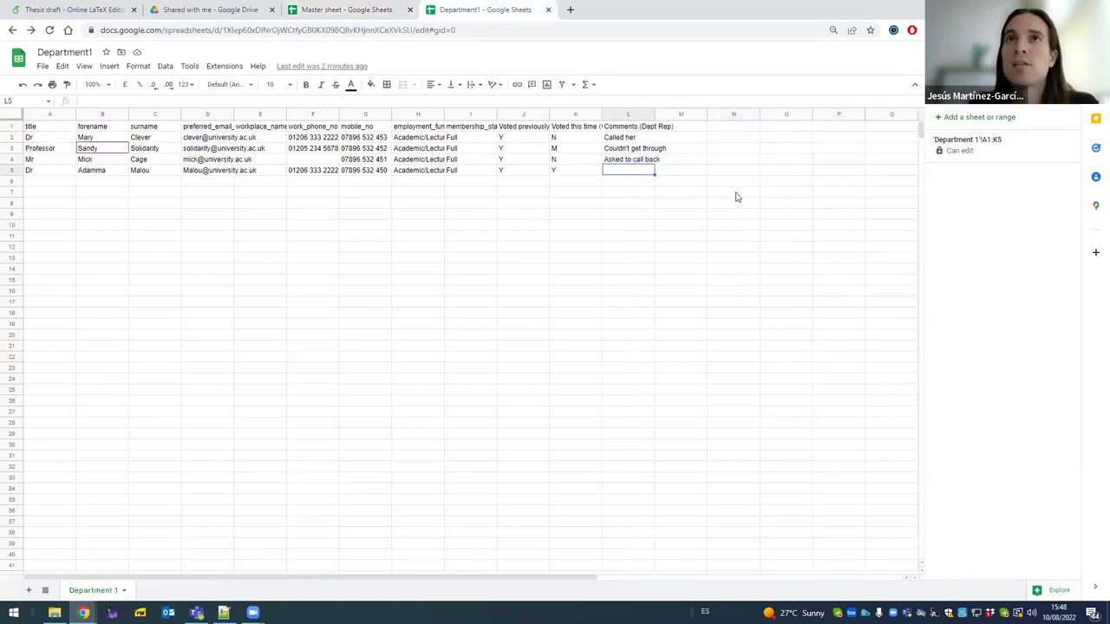
type("Adamma voted")
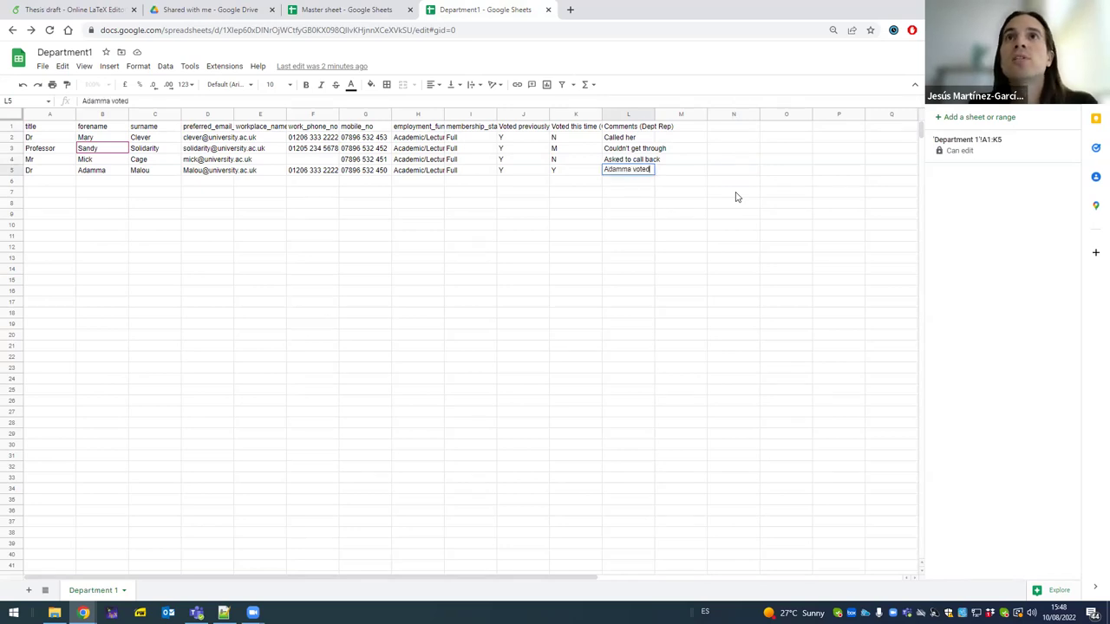
key("Return")
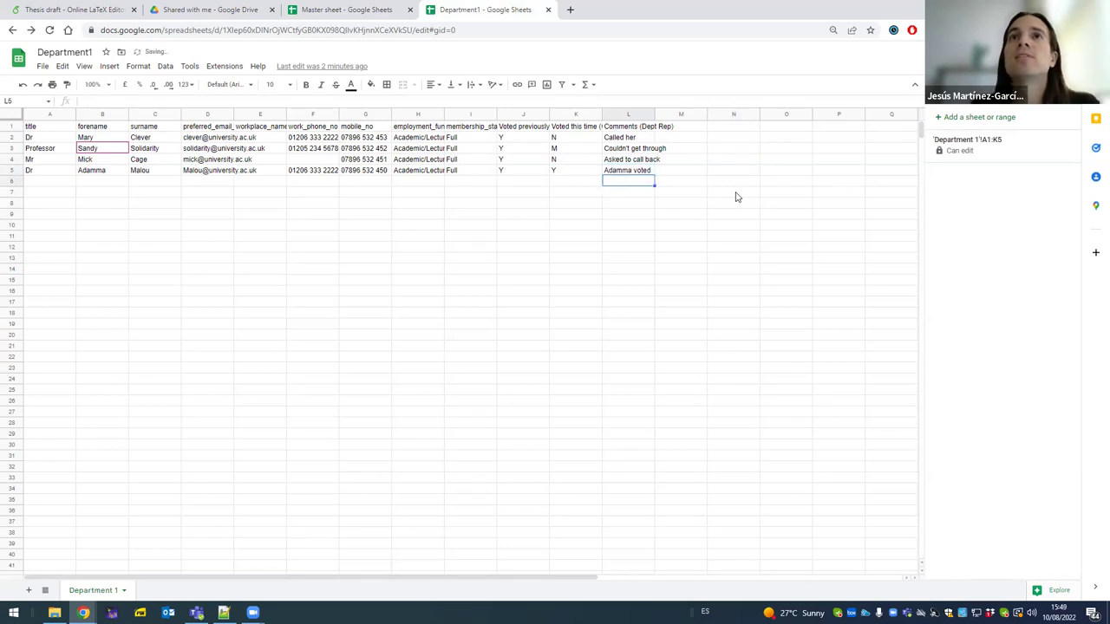
left_click(351, 11)
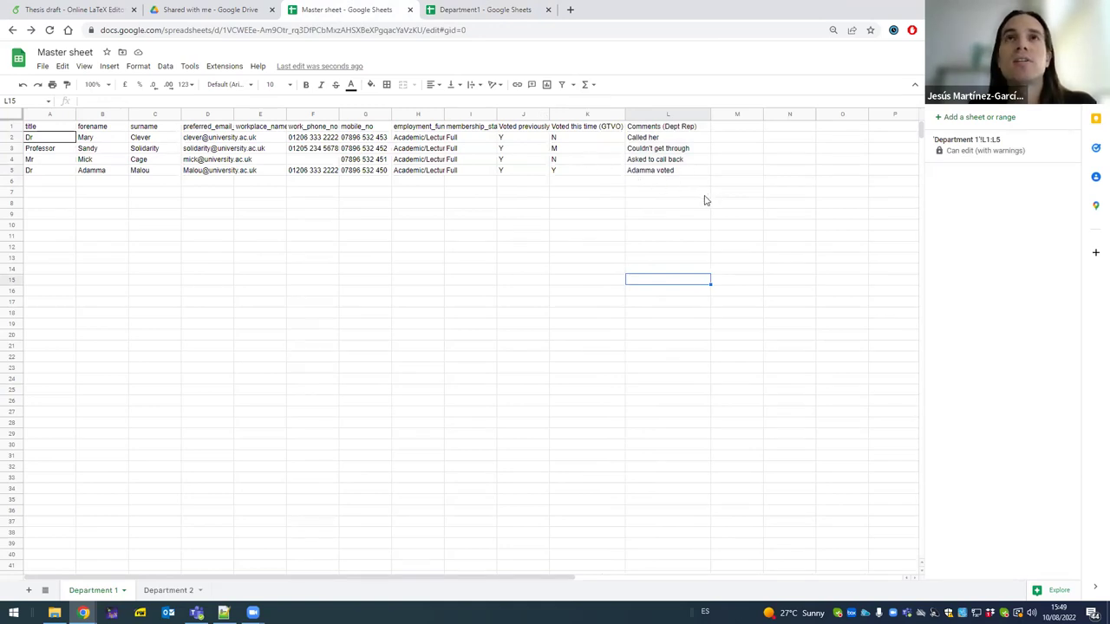
- Set the Master sheet's general access to anyone with the link as Viewer
left_click(468, 10)
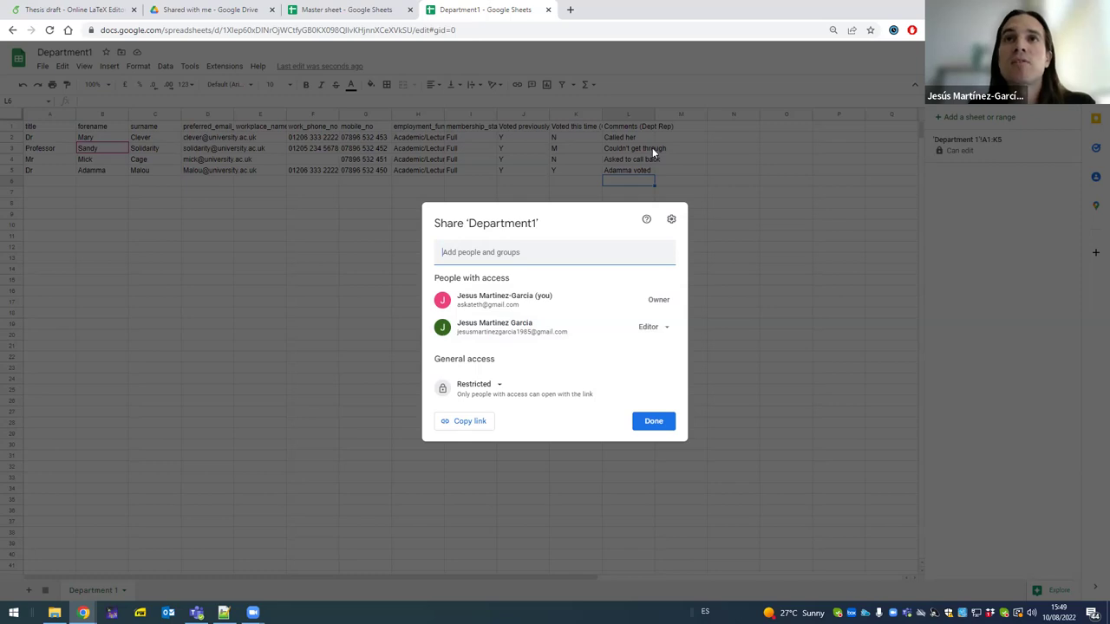
left_click(719, 475)
left_click(369, 10)
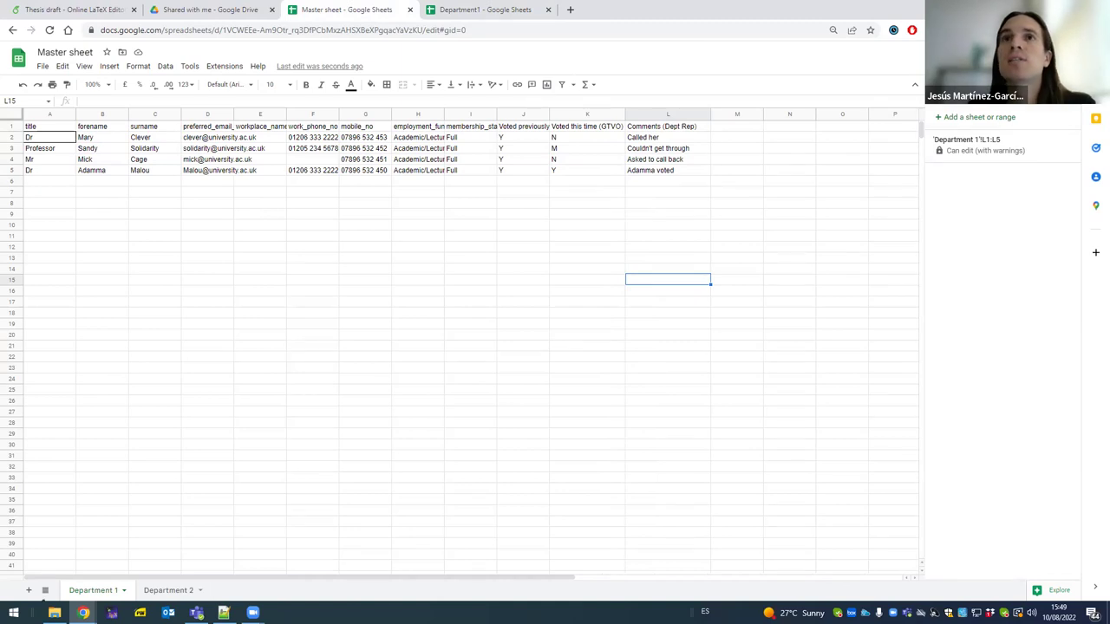
left_click(1032, 52)
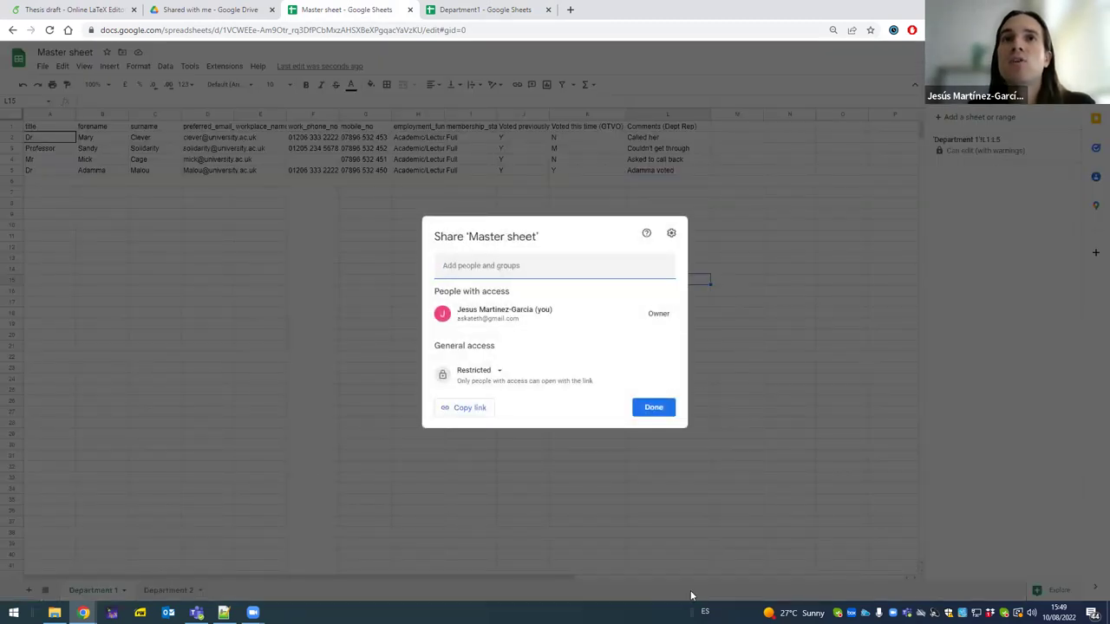
left_click(666, 406)
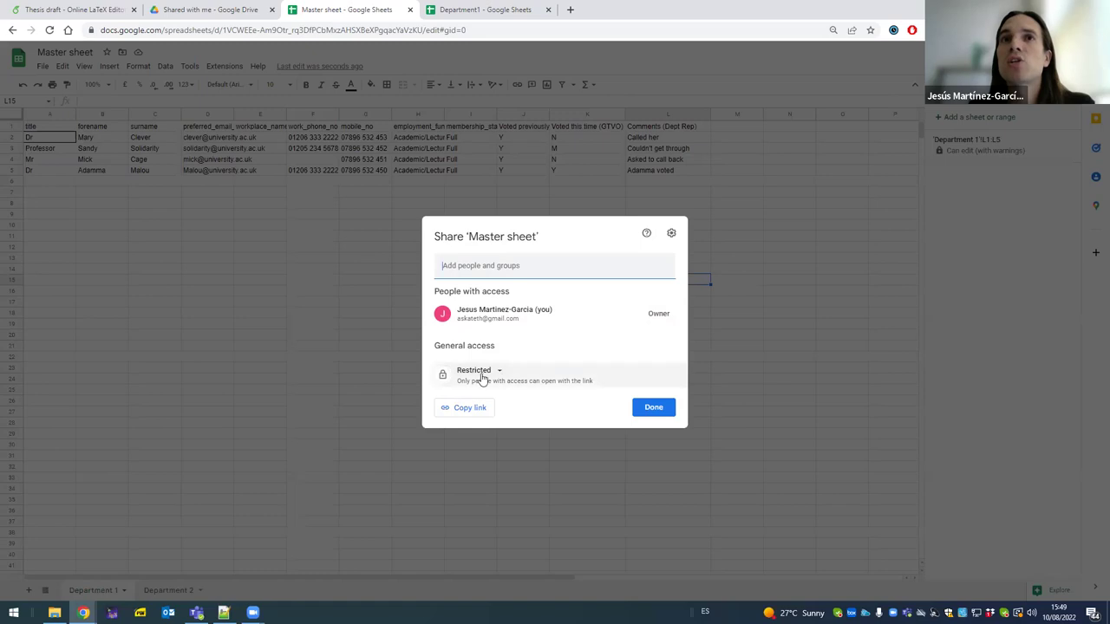
left_click(492, 376)
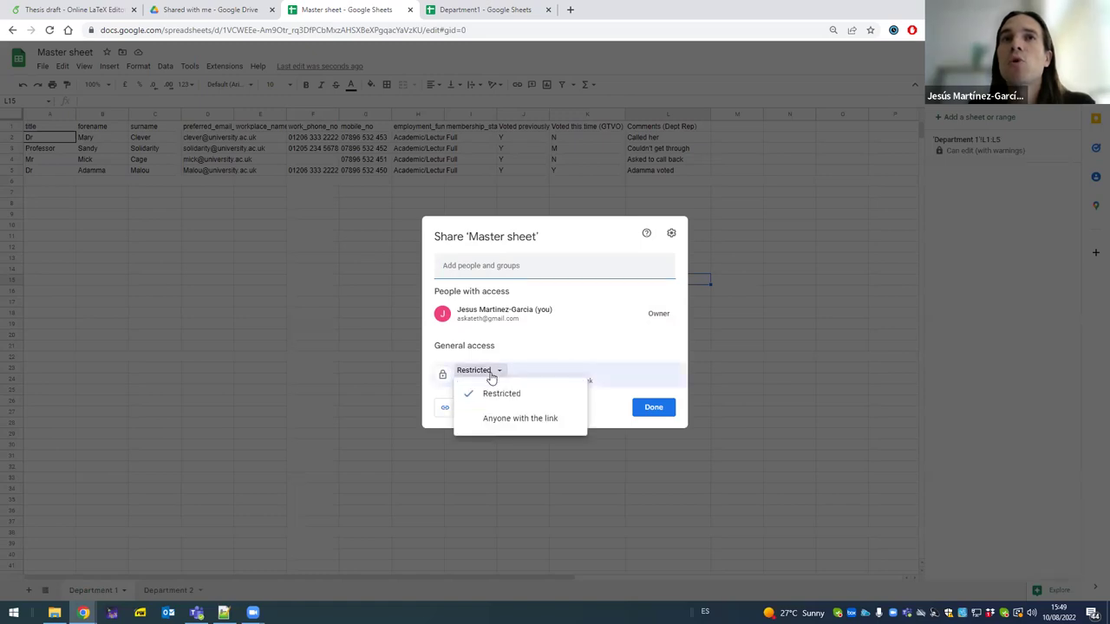
left_click(520, 425)
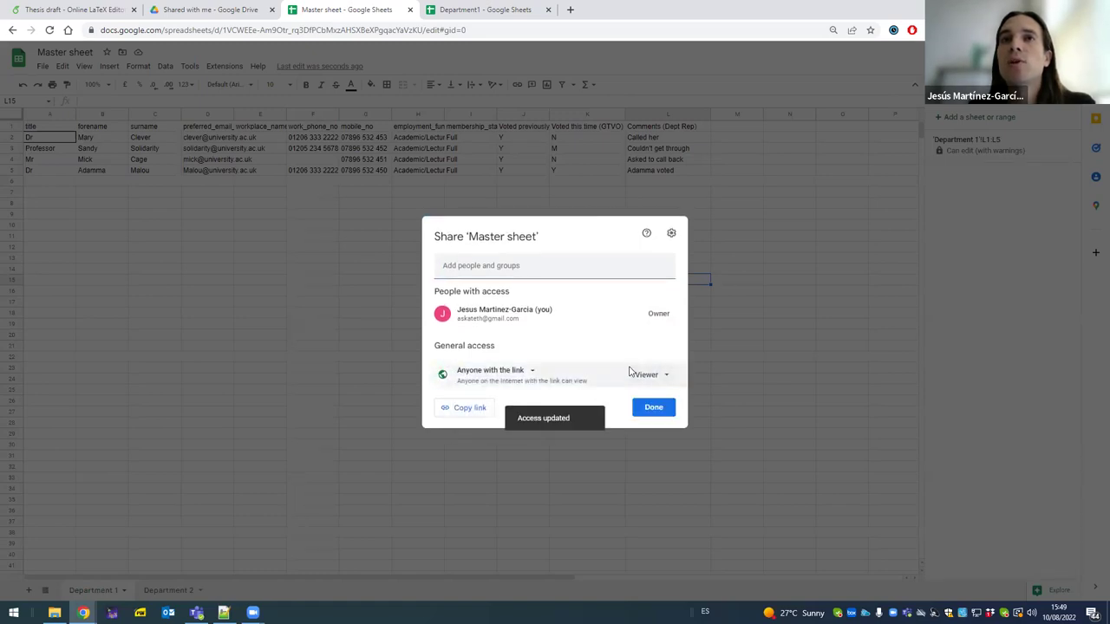
left_click(656, 411)
- Change Department1's collaborator from Editor to Viewer and save the sharing change
left_click(485, 10)
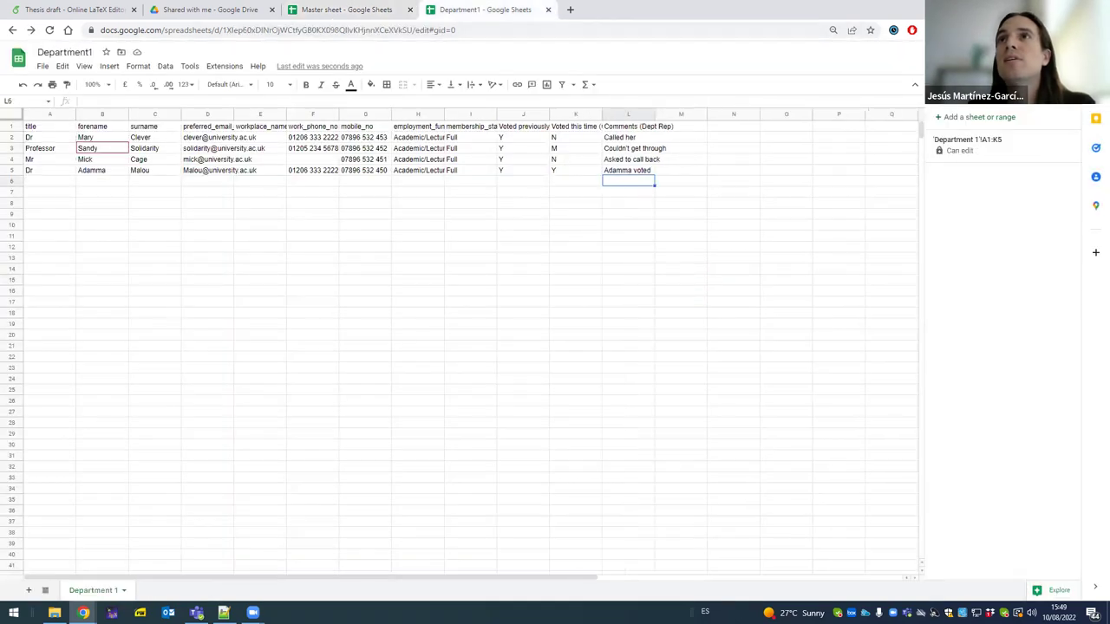
left_click(1022, 66)
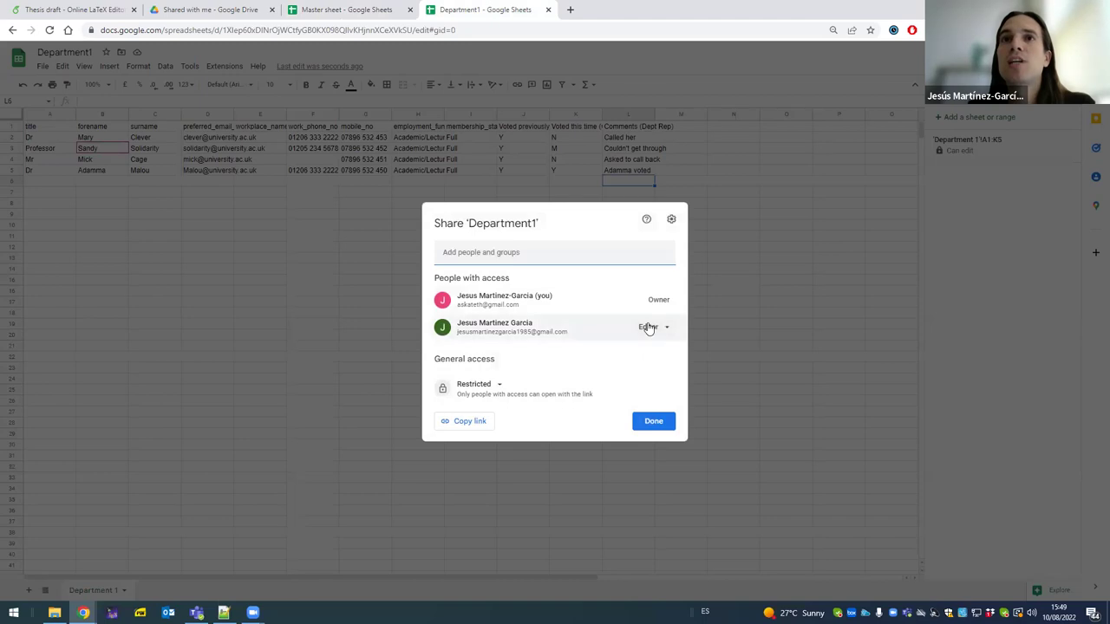
left_click(649, 327)
left_click(672, 355)
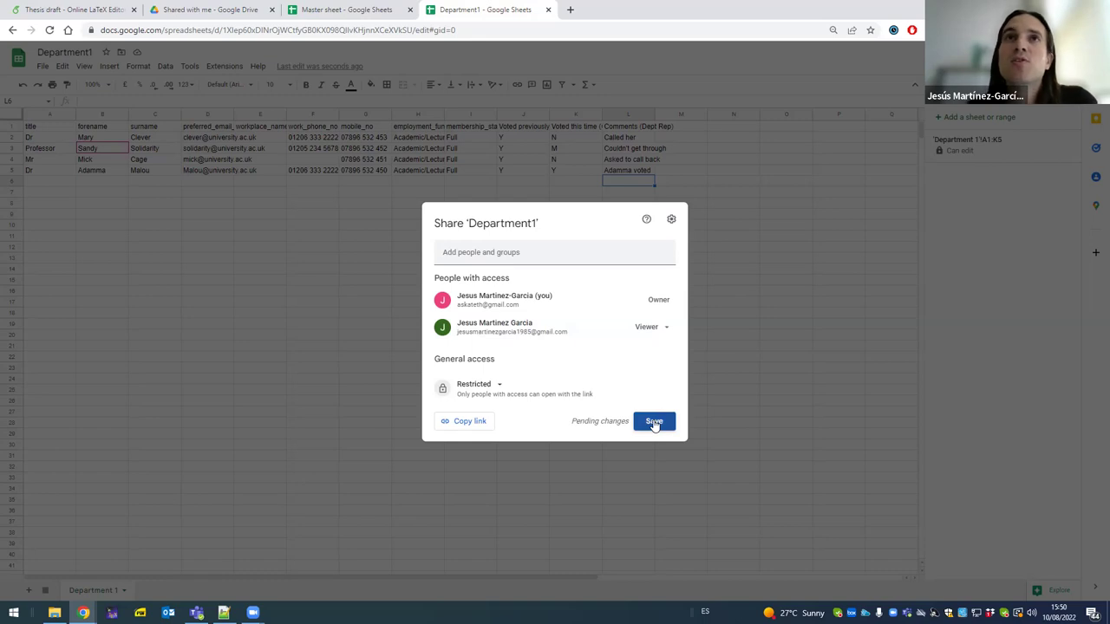
left_click(654, 421)
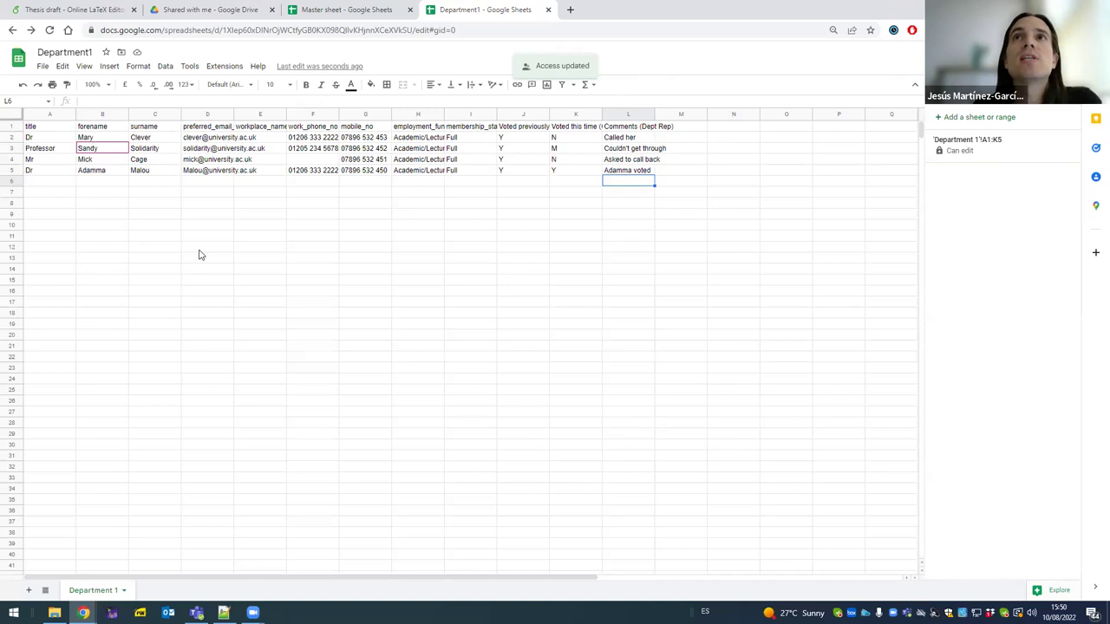
left_click(41, 66)
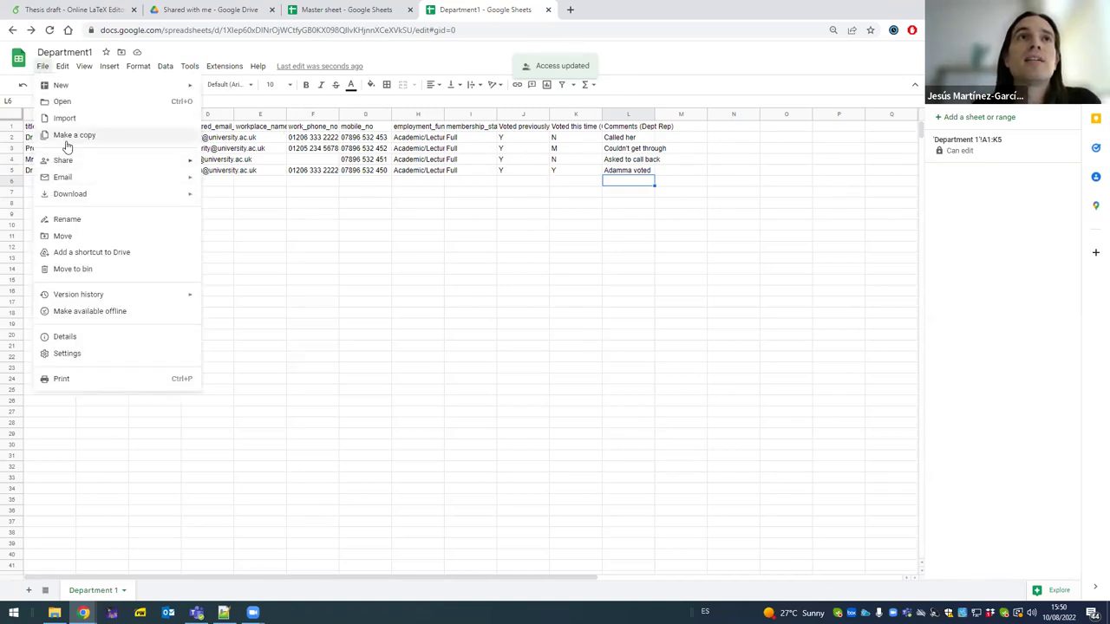
left_click(373, 259)
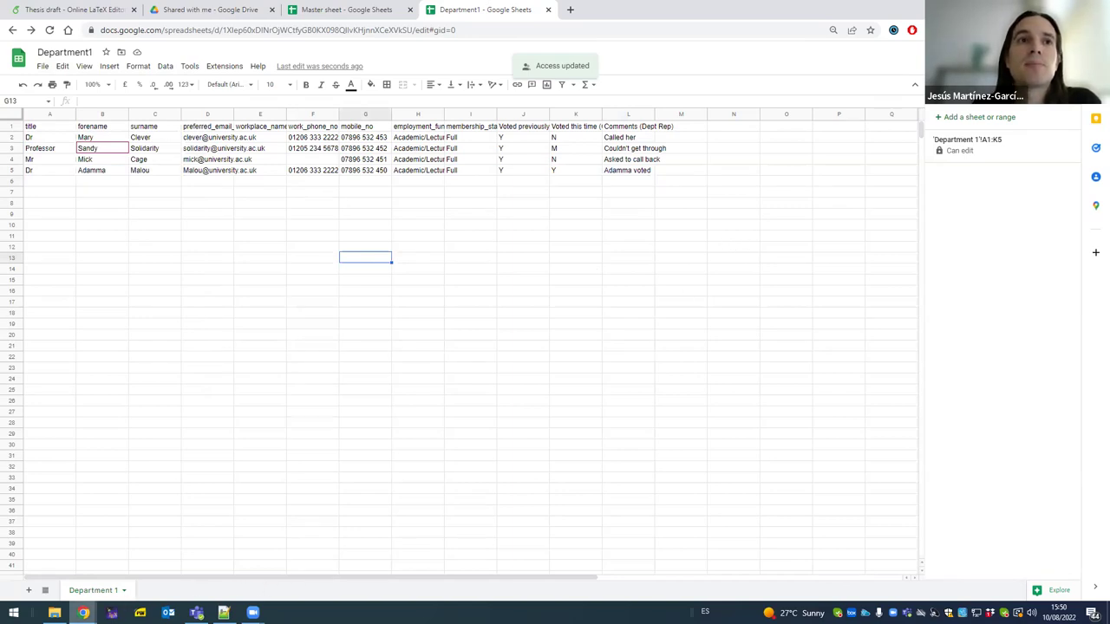
left_click(246, 525)
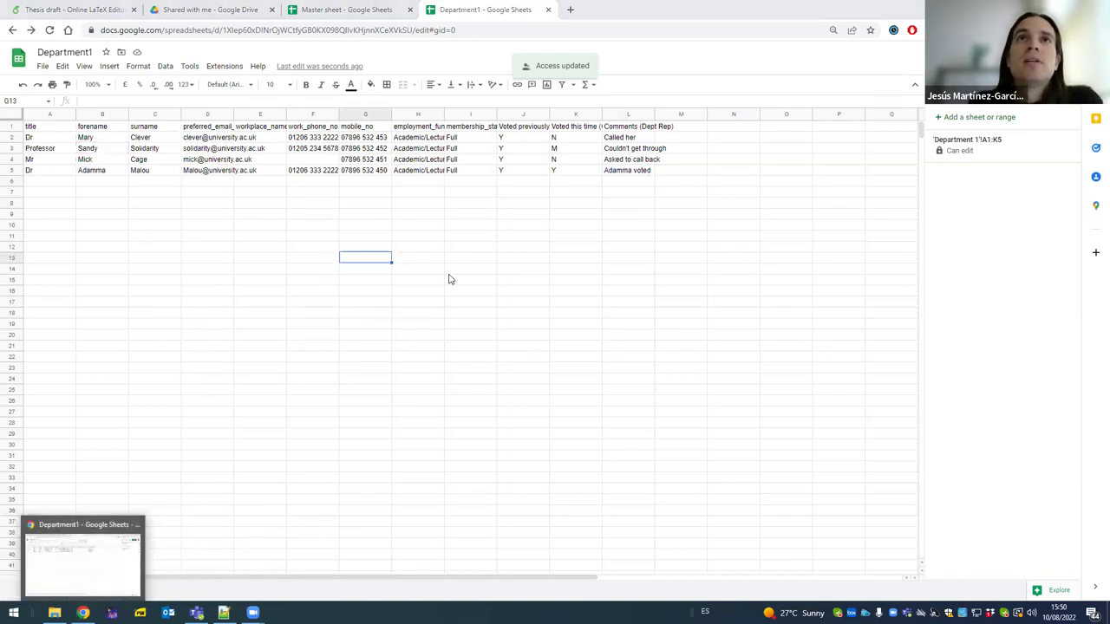
left_click(481, 249)
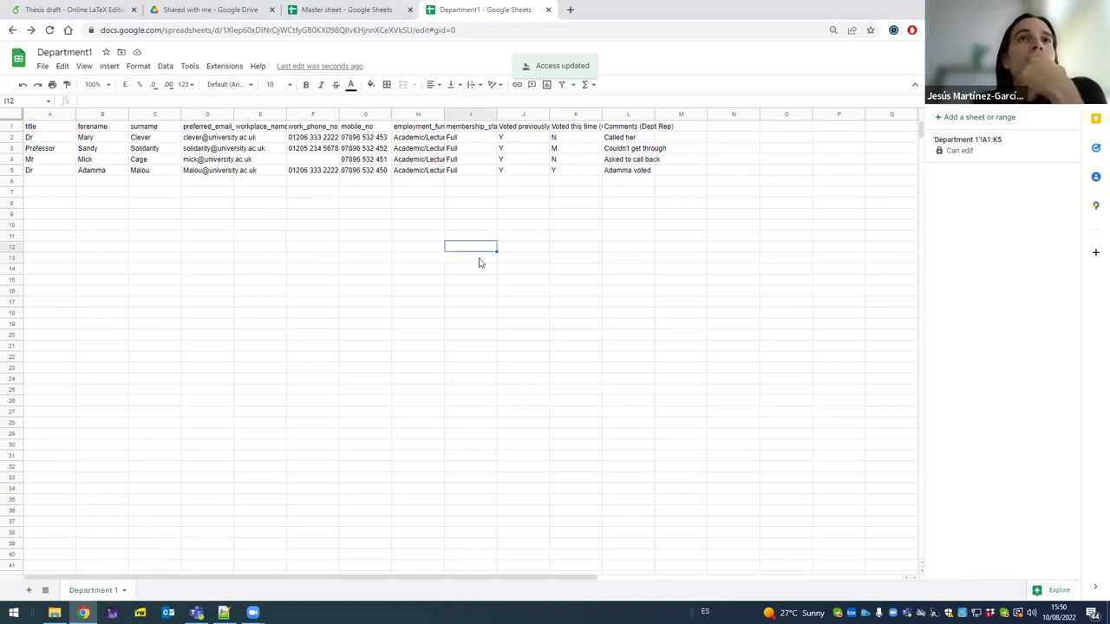